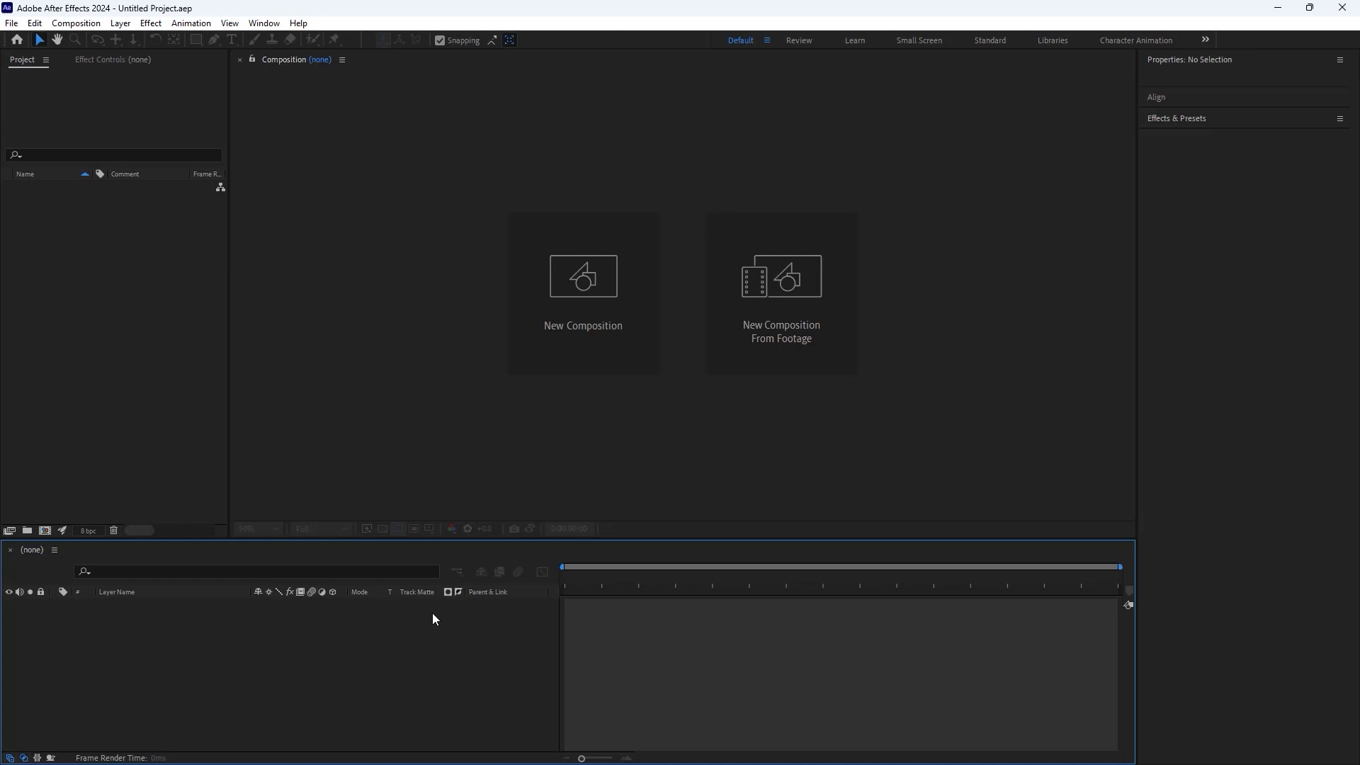
Create a 1920×1080, 24 fps, three-second composition named Main, then pick the Rectangle tool.
{"action": "left_click", "coordinate": [585, 365]}
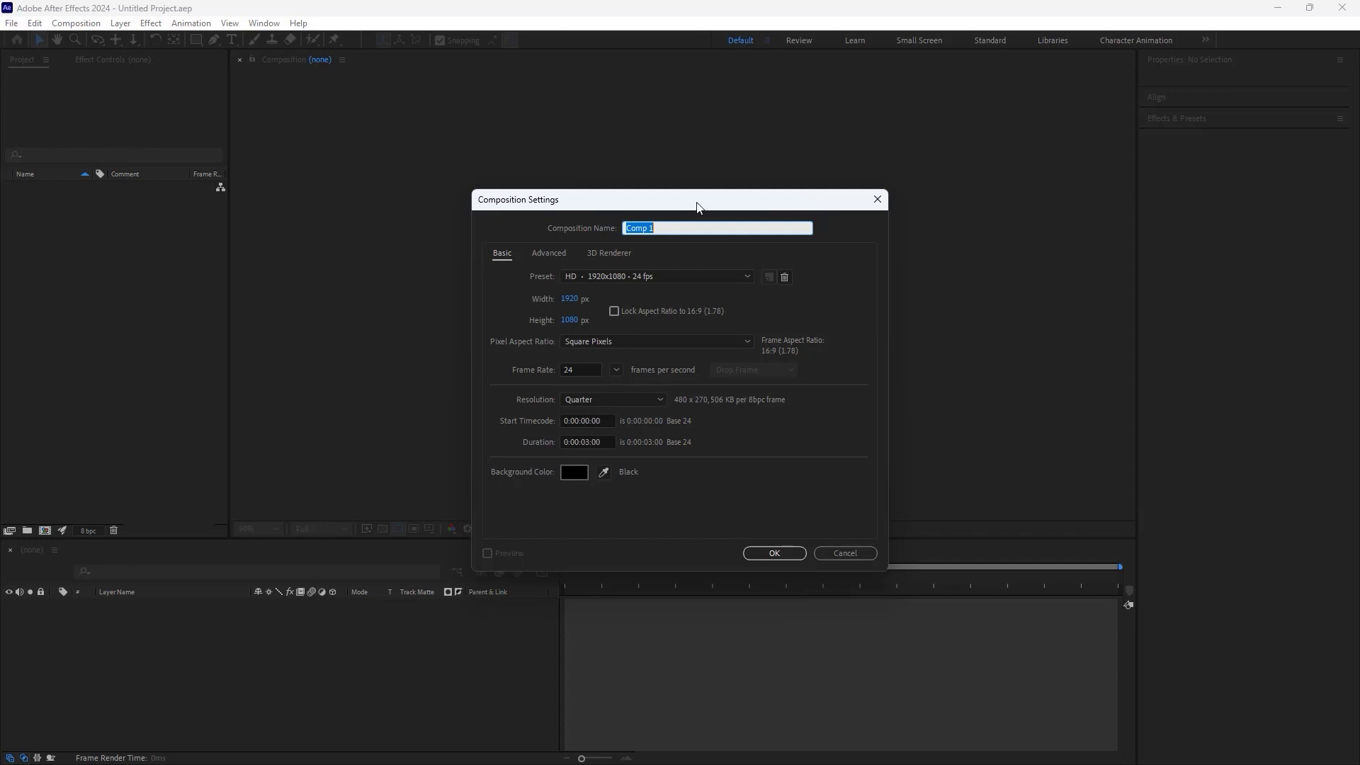
{"action": "type", "text": "Main"}
{"action": "left_click", "coordinate": [779, 558]}
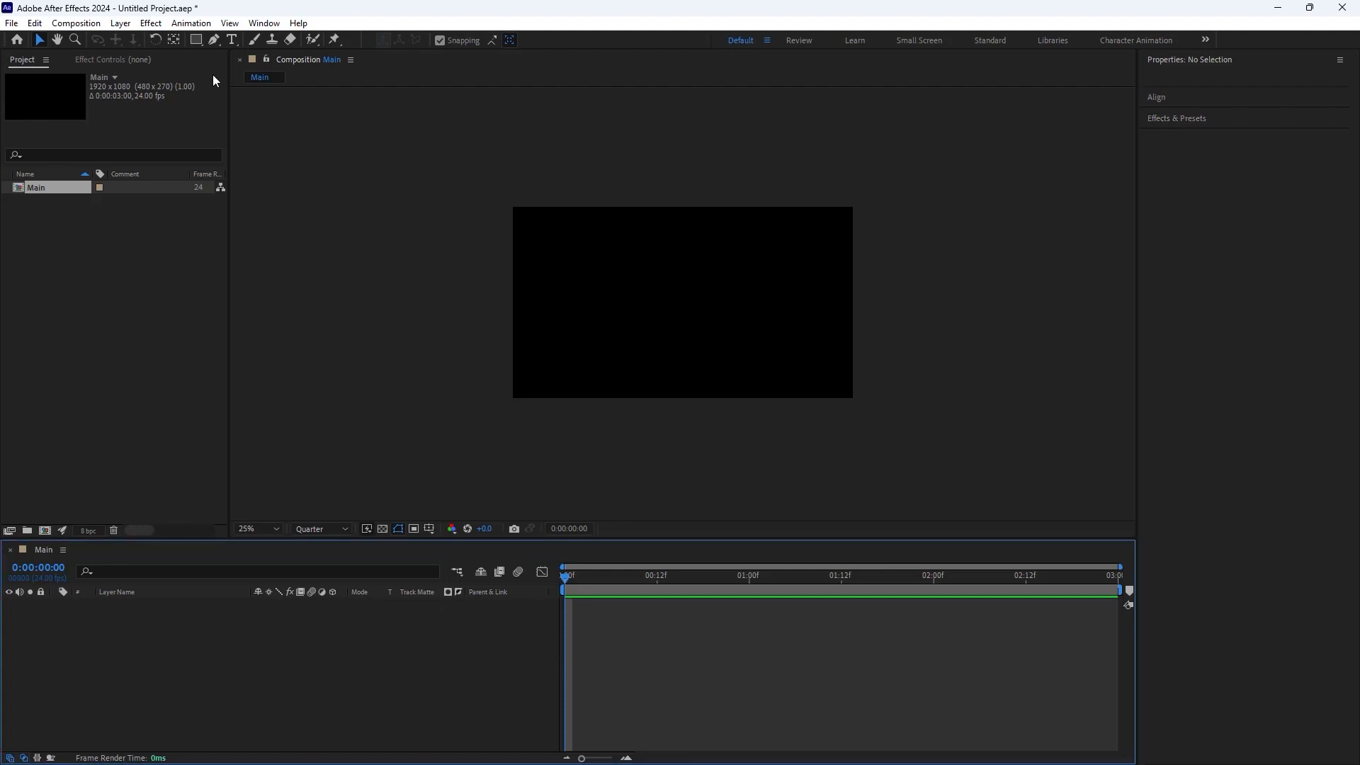
{"action": "key", "text": "q"}
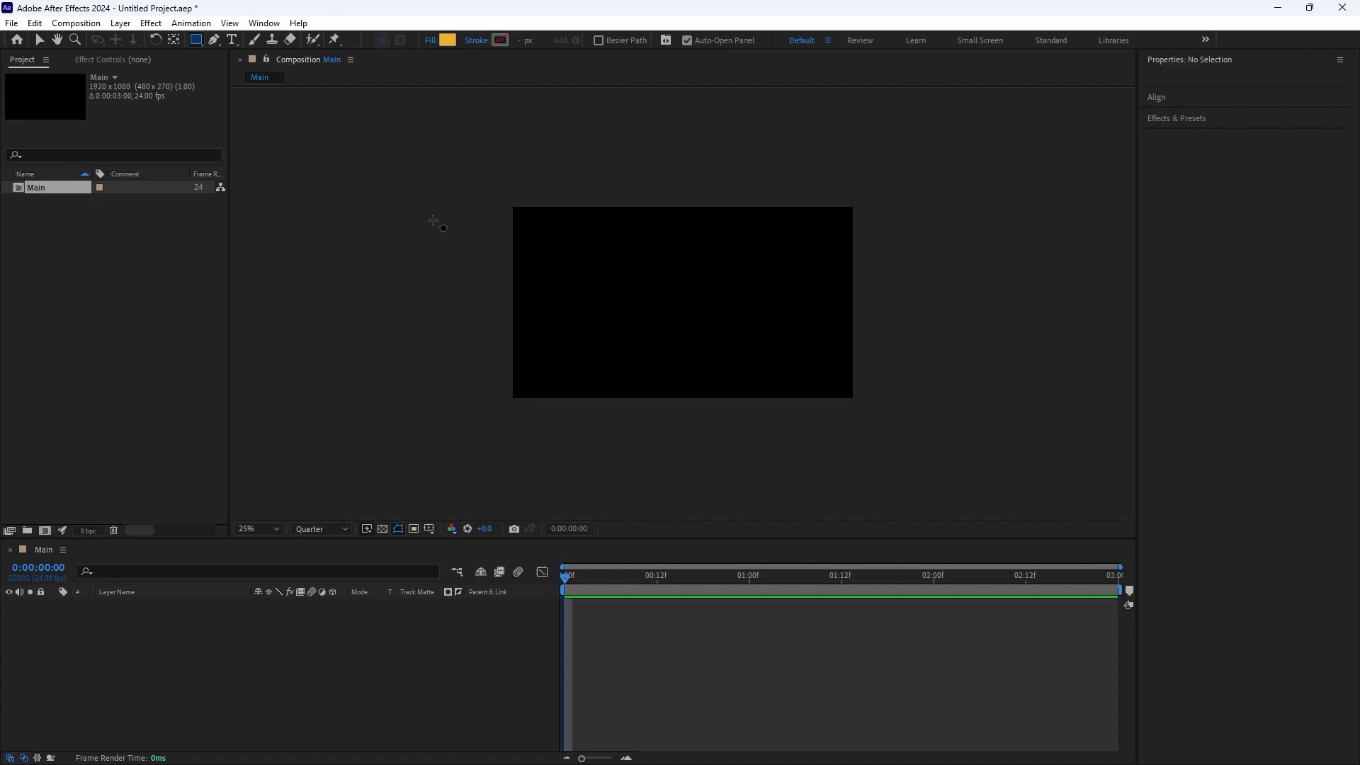
Draw a 1252×364 rectangle and align it to the composition's horizontal and vertical centre.
{"action": "left_click_drag", "start_coordinate": [595, 278], "coordinate": [794, 333]}
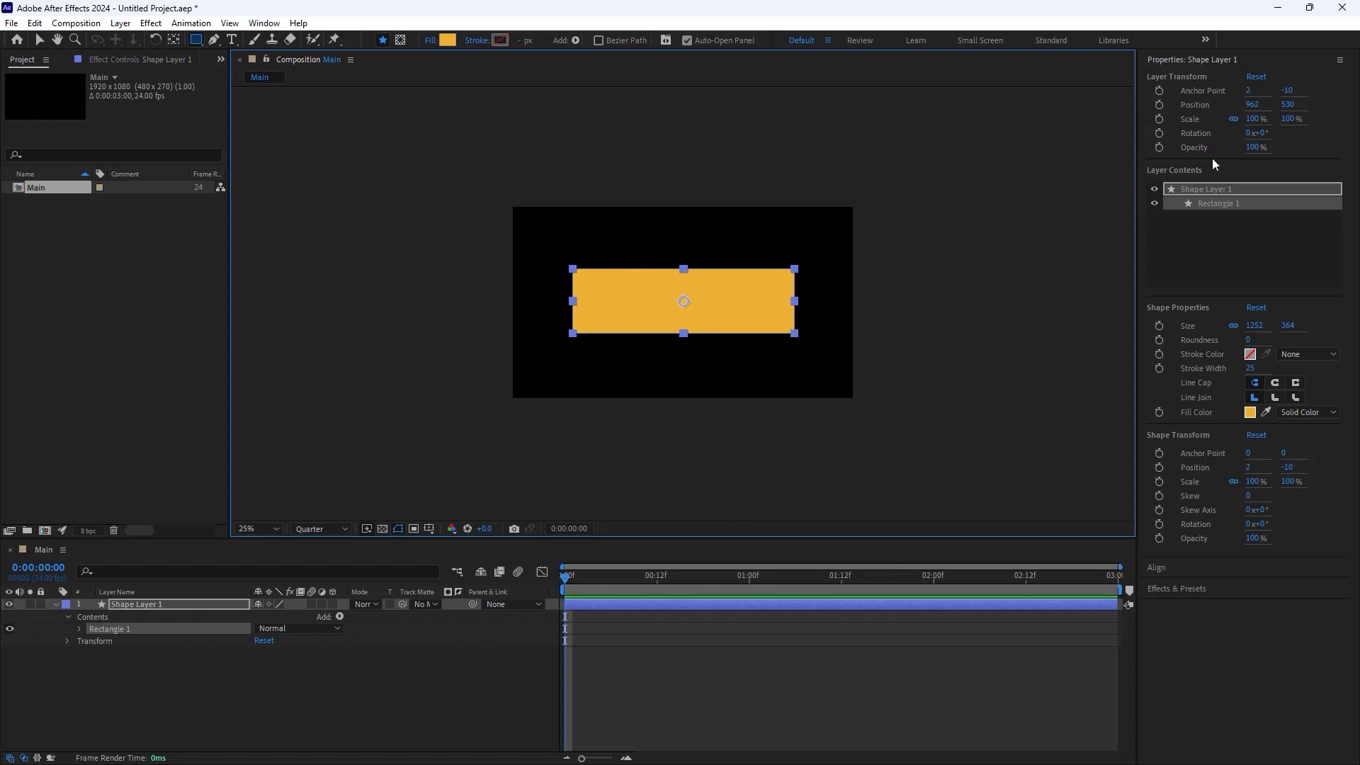
{"action": "left_click", "coordinate": [1182, 566]}
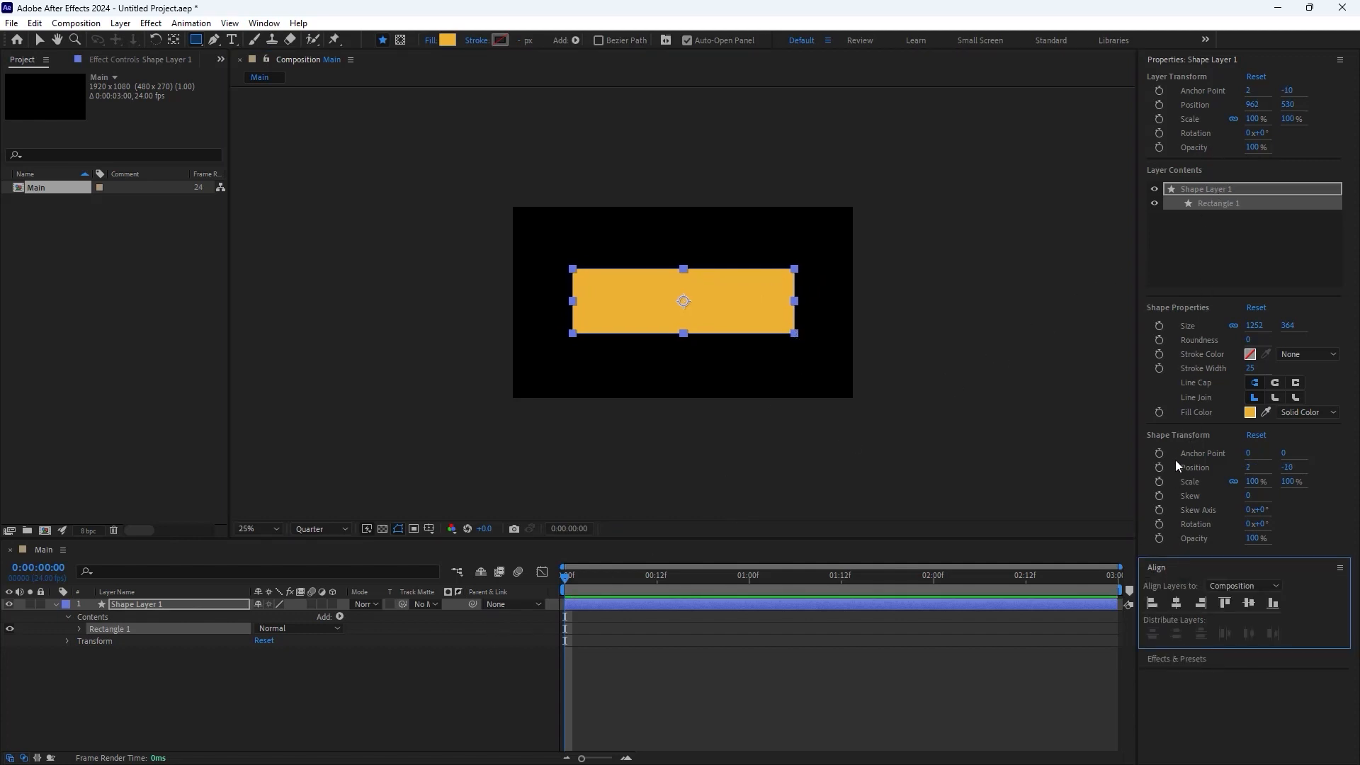
{"action": "left_click", "coordinate": [1176, 602]}
{"action": "left_click", "coordinate": [1248, 602]}
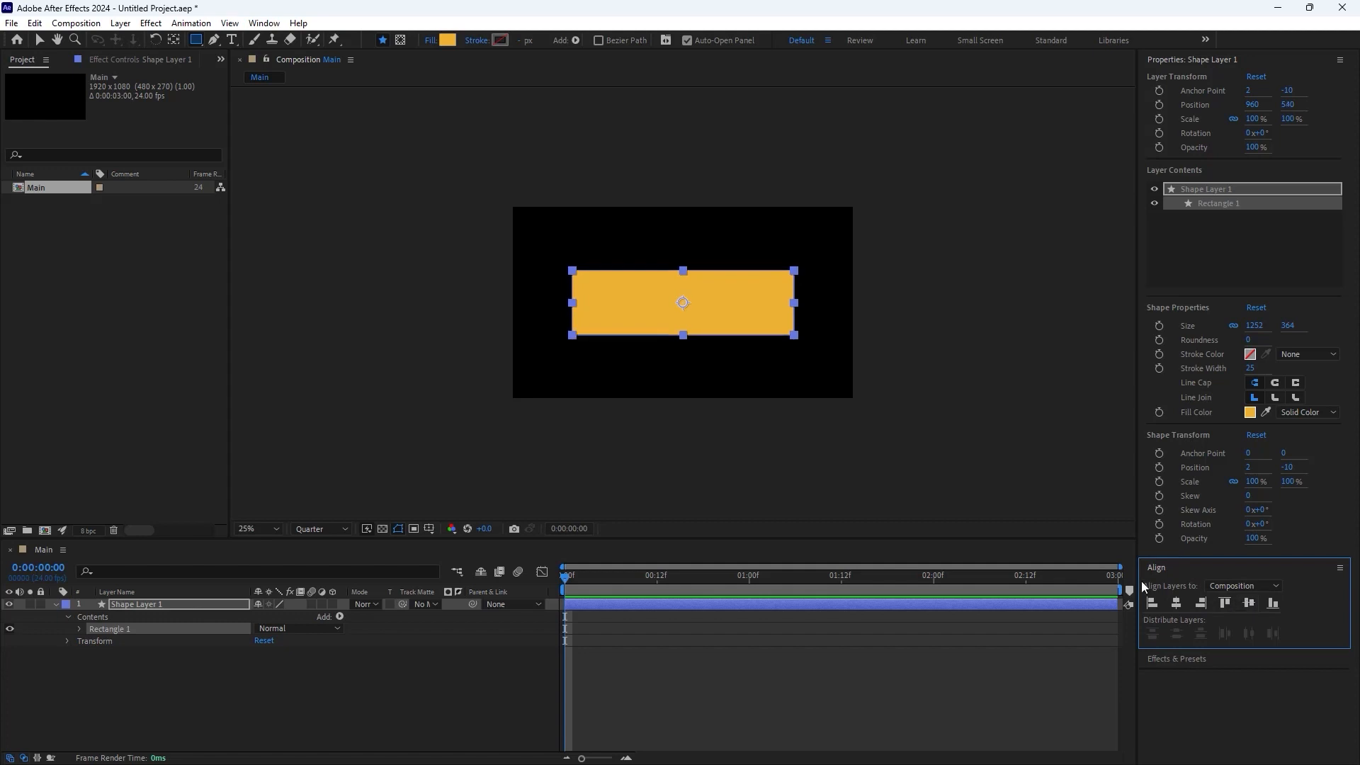
Switch the rectangle's fill to a linear gradient running diagonally from top-left to bottom-right.
{"action": "left_click", "coordinate": [430, 41]}
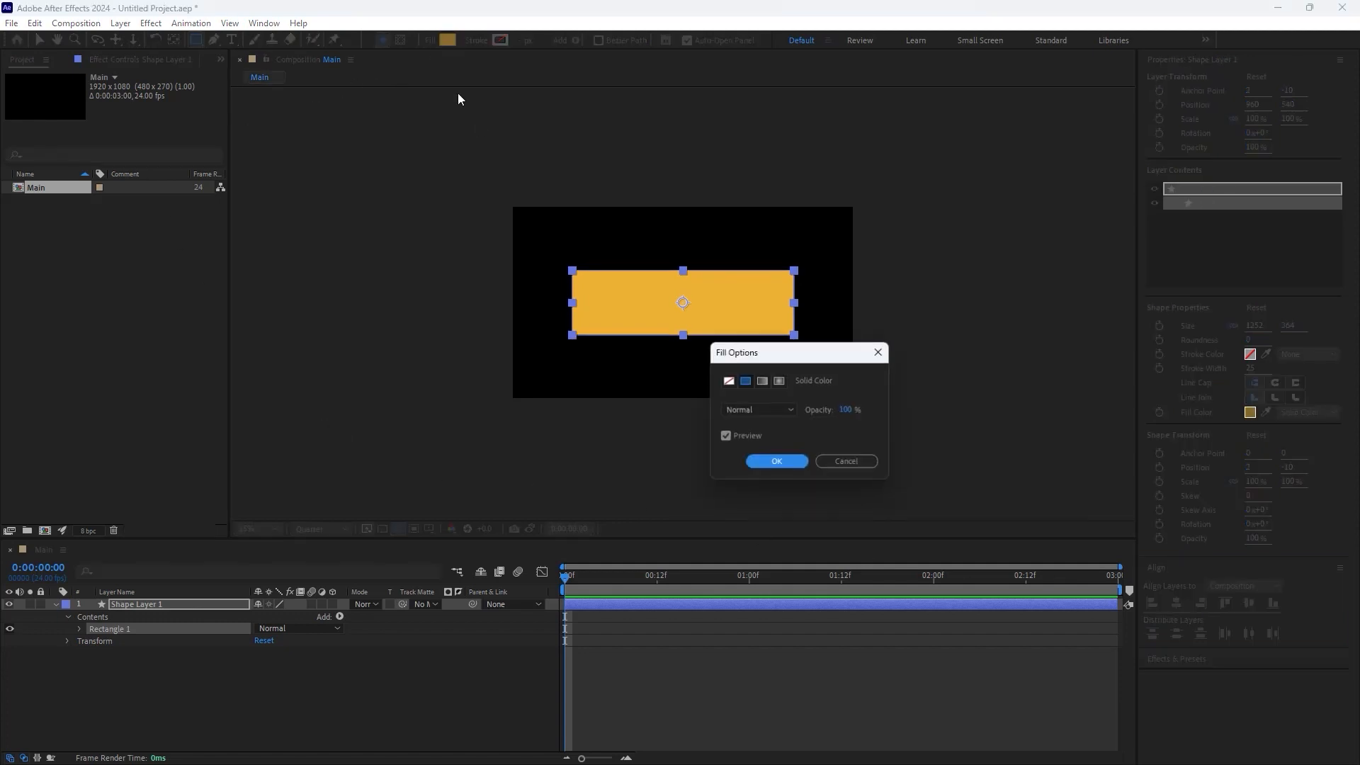
{"action": "left_click", "coordinate": [763, 383]}
{"action": "left_click", "coordinate": [769, 461]}
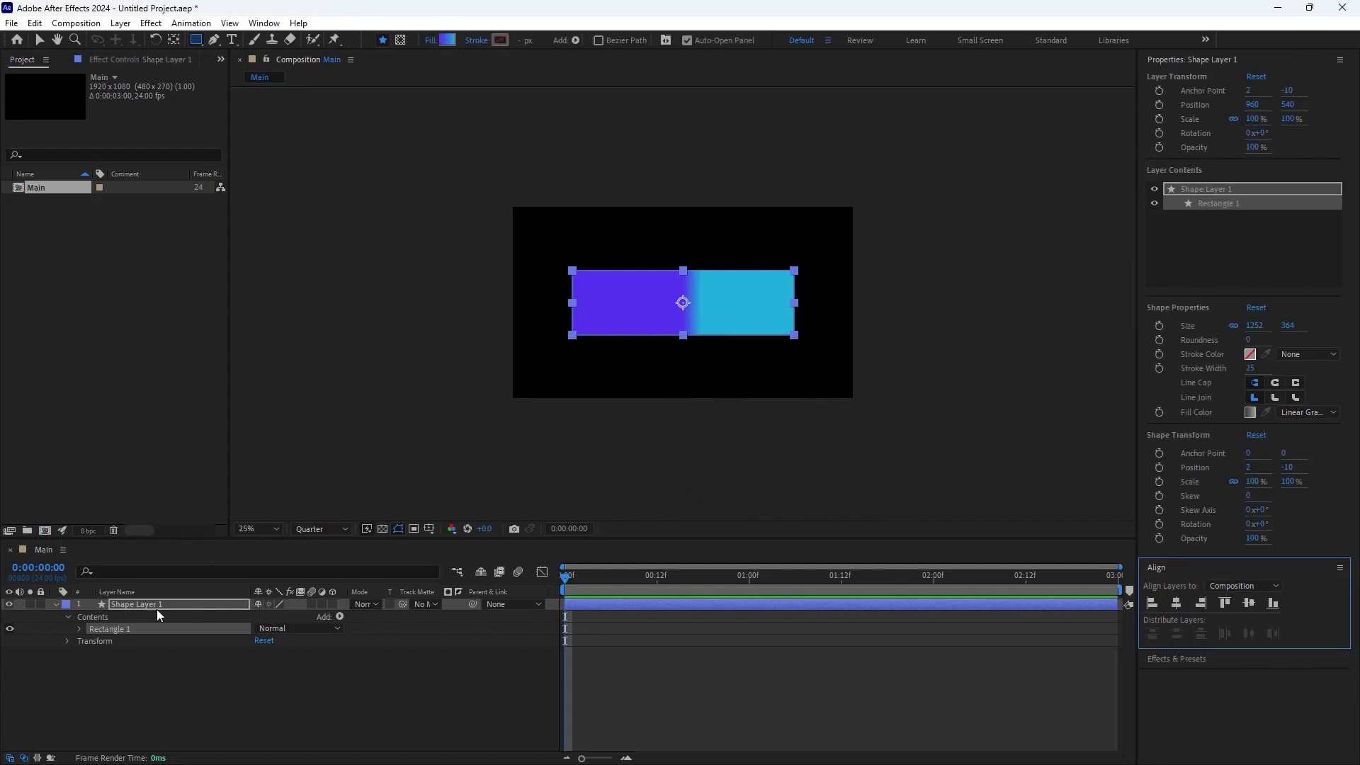
{"action": "left_click", "coordinate": [78, 628]}
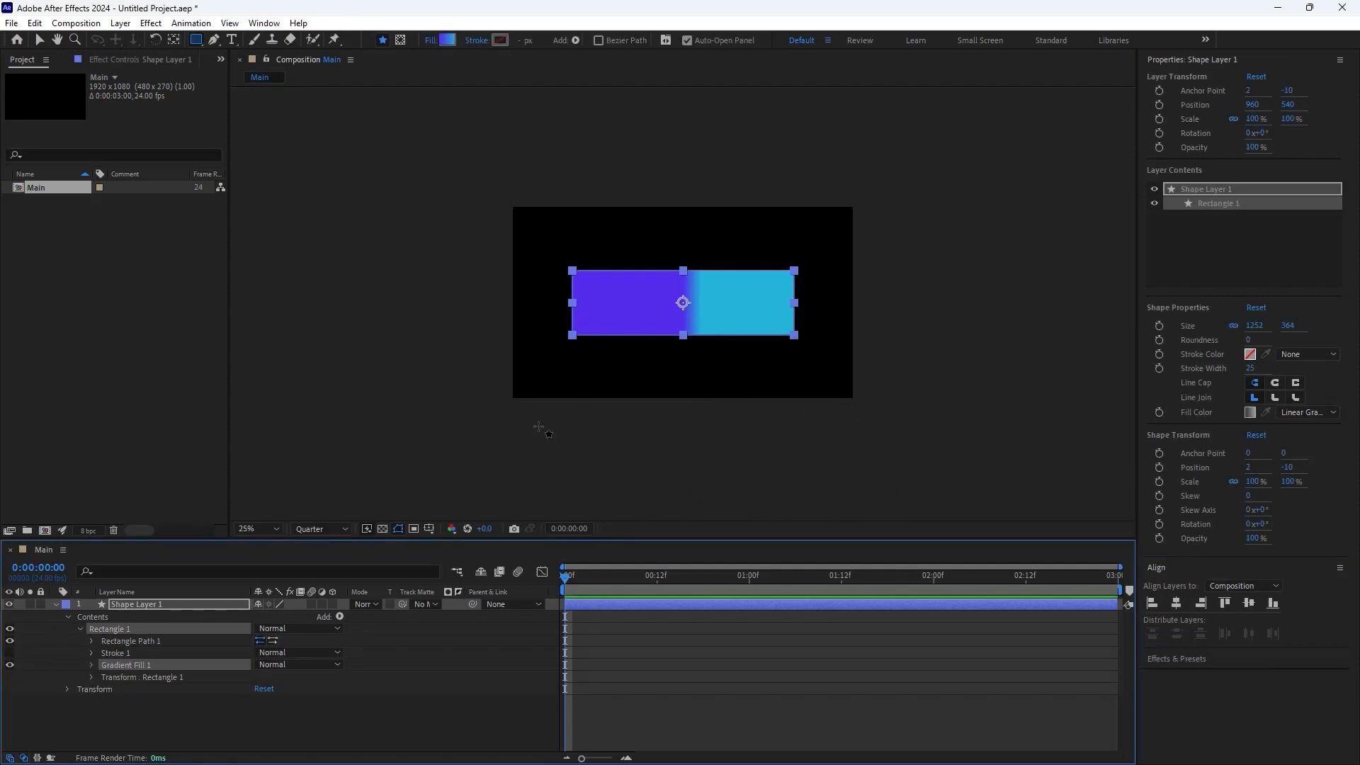
{"action": "left_click", "coordinate": [39, 39]}
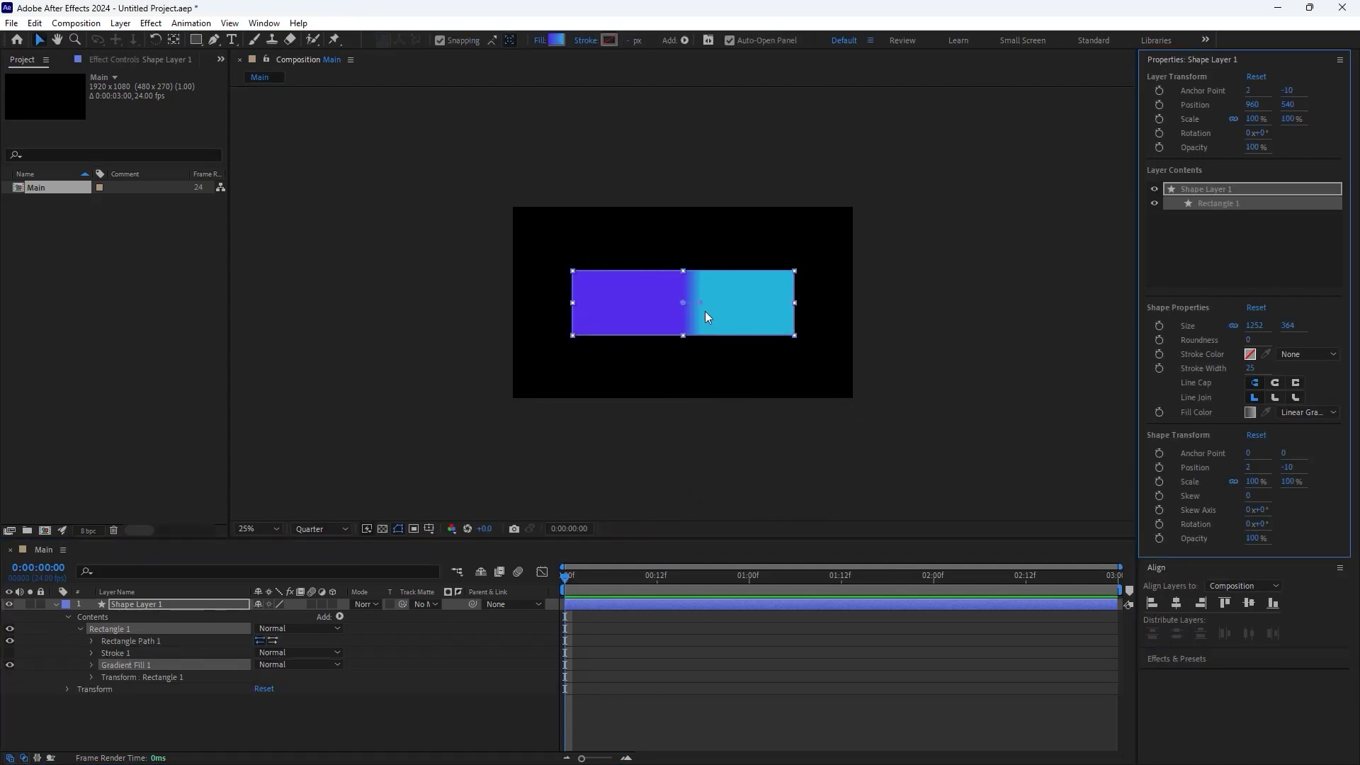
{"action": "left_click_drag", "start_coordinate": [683, 303], "coordinate": [572, 273]}
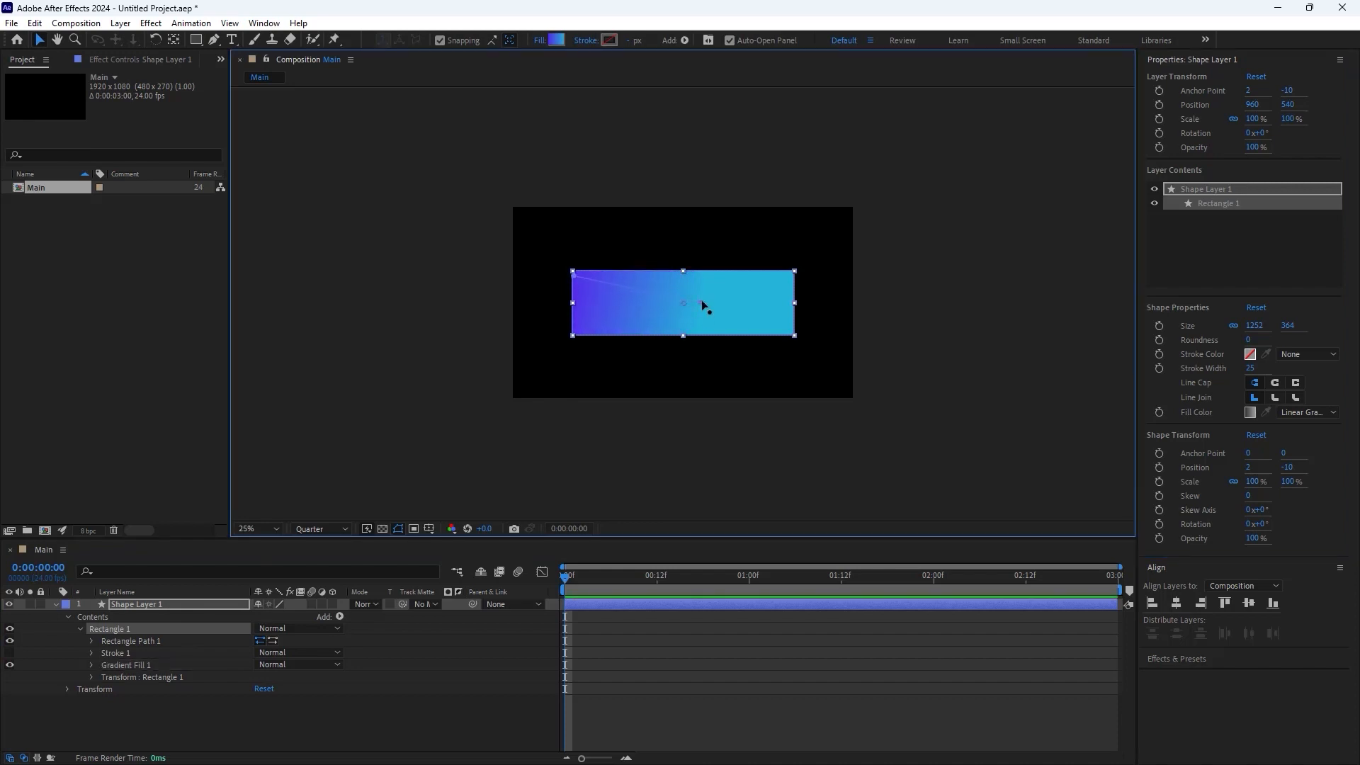
{"action": "left_click_drag", "start_coordinate": [701, 303], "coordinate": [807, 345]}
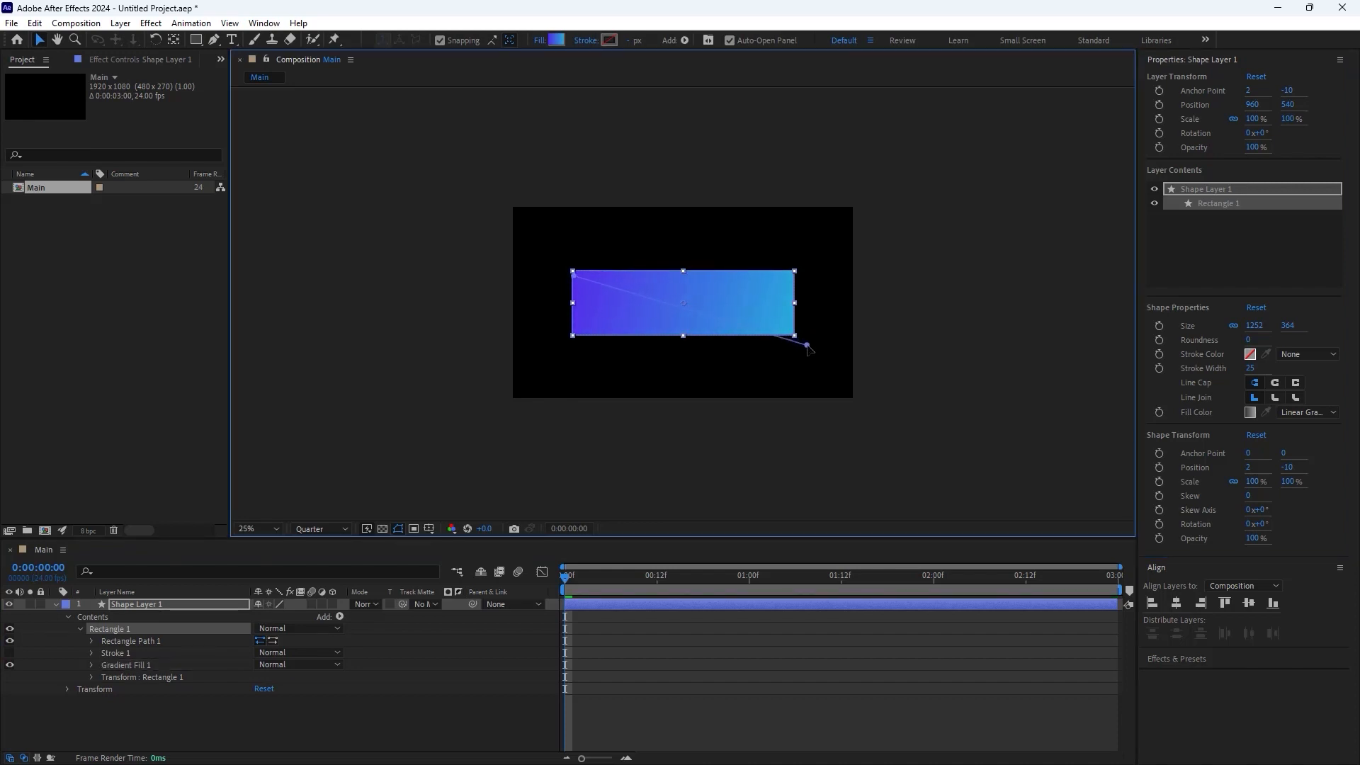
Set the gradient's two stops to the reds E20030 and D00635.
{"action": "left_click", "coordinate": [556, 39]}
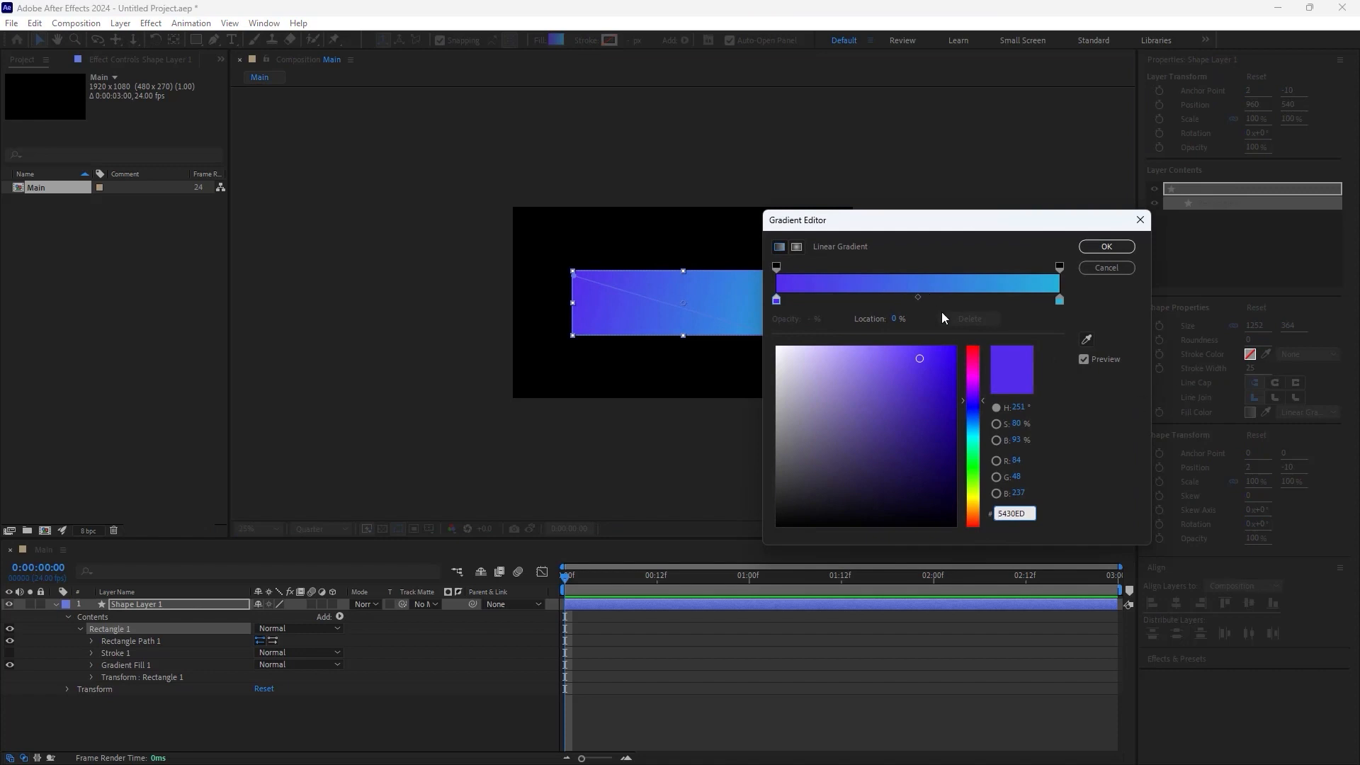
{"action": "left_click", "coordinate": [777, 301]}
{"action": "left_click", "coordinate": [976, 353]}
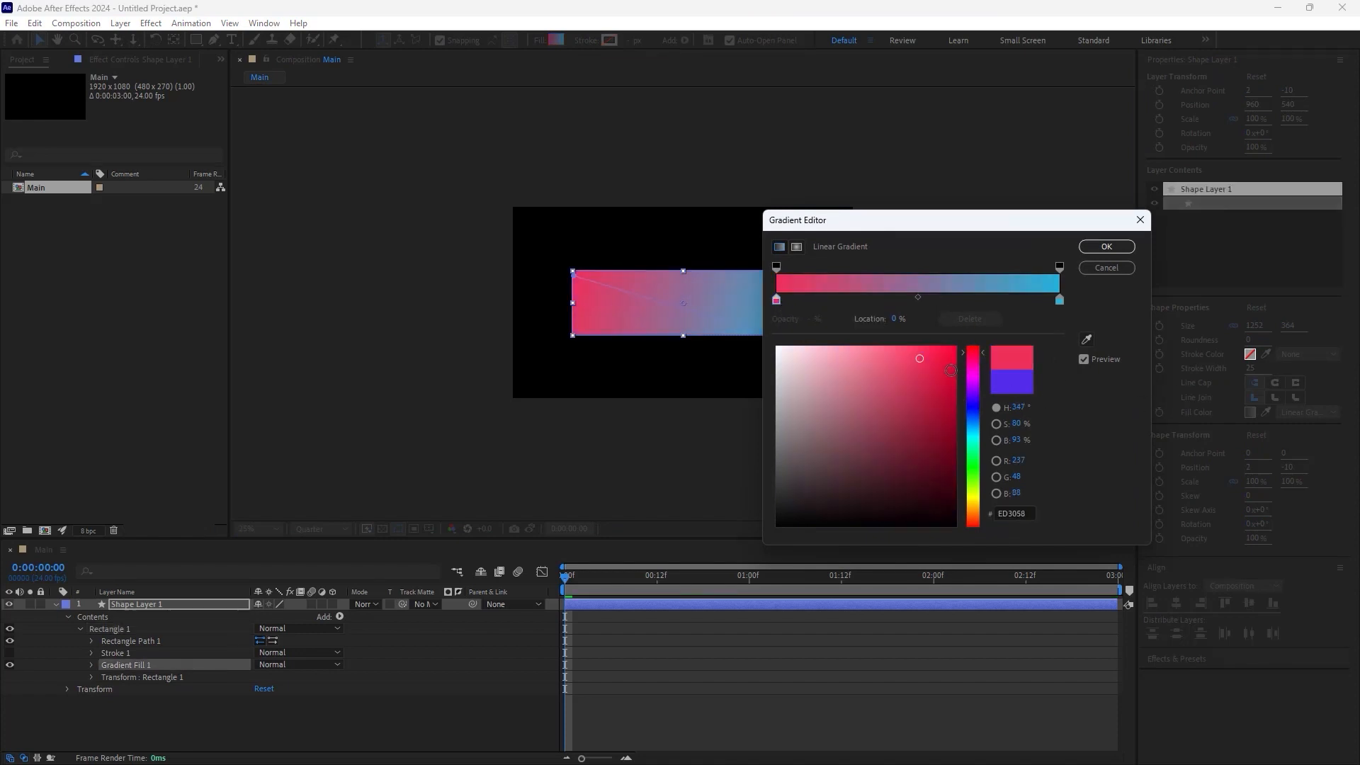
{"action": "mouse_move", "coordinate": [939, 363]}
{"action": "left_mouse_down"}
{"action": "mouse_move", "coordinate": [971, 372]}
{"action": "mouse_move", "coordinate": [976, 352]}
{"action": "left_mouse_up"}
{"action": "left_click", "coordinate": [1059, 299]}
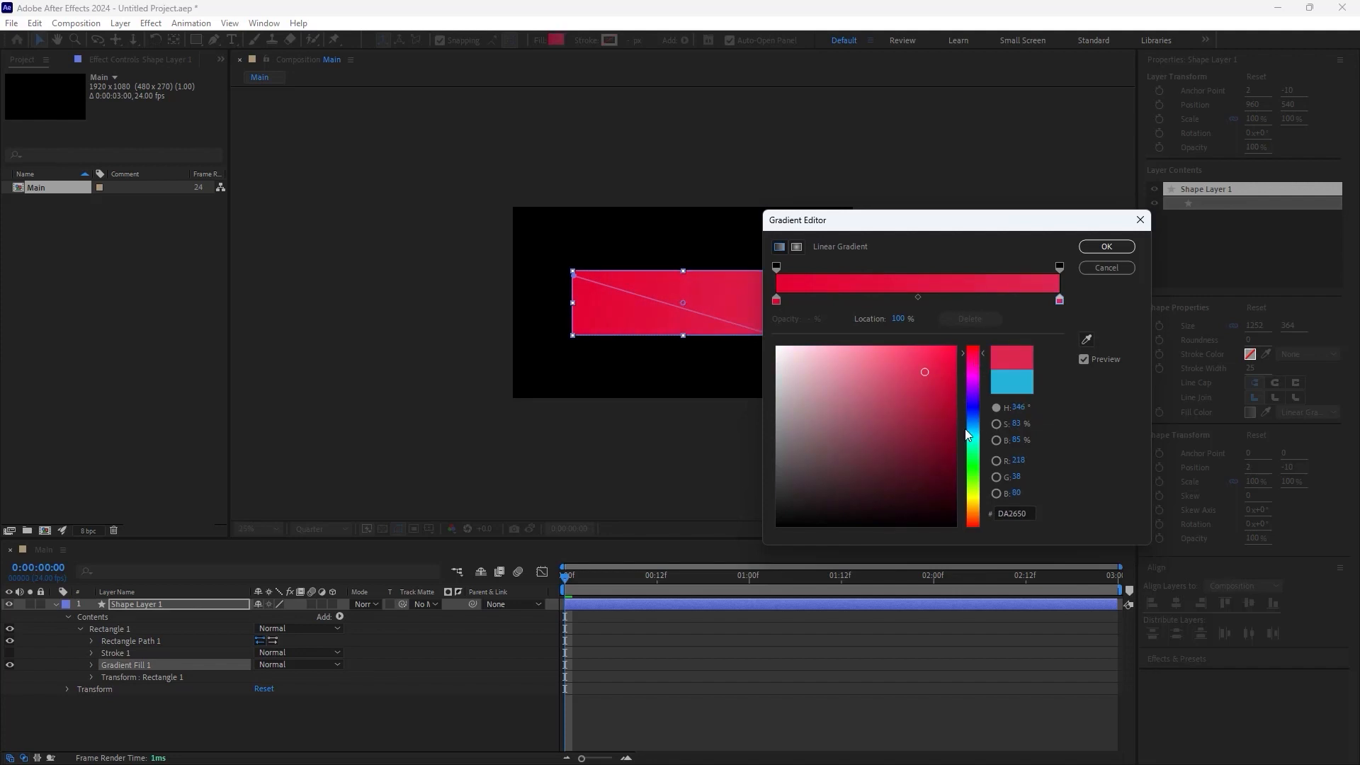
{"action": "left_click", "coordinate": [952, 407]}
{"action": "left_click_drag", "start_coordinate": [952, 407], "coordinate": [939, 375]}
{"action": "left_click", "coordinate": [1106, 247]}
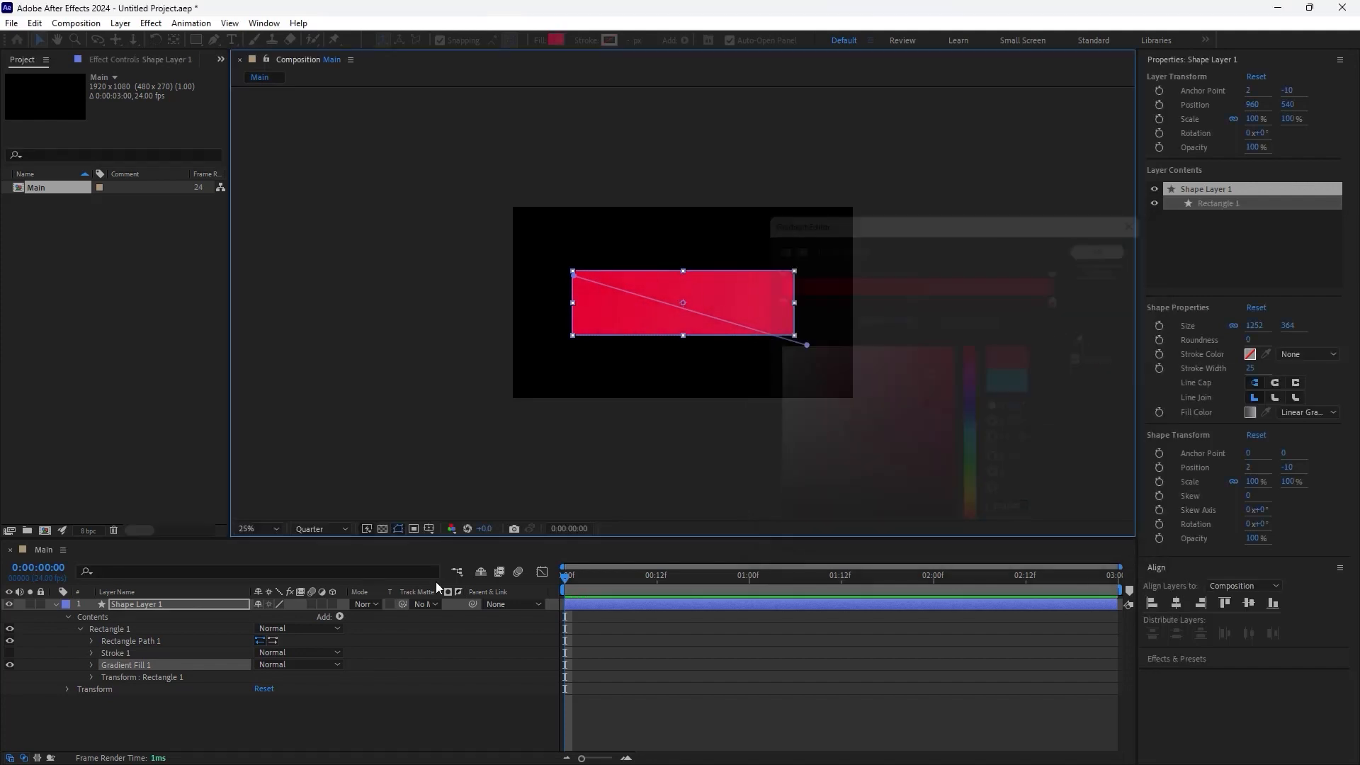
{"action": "left_click", "coordinate": [406, 685]}
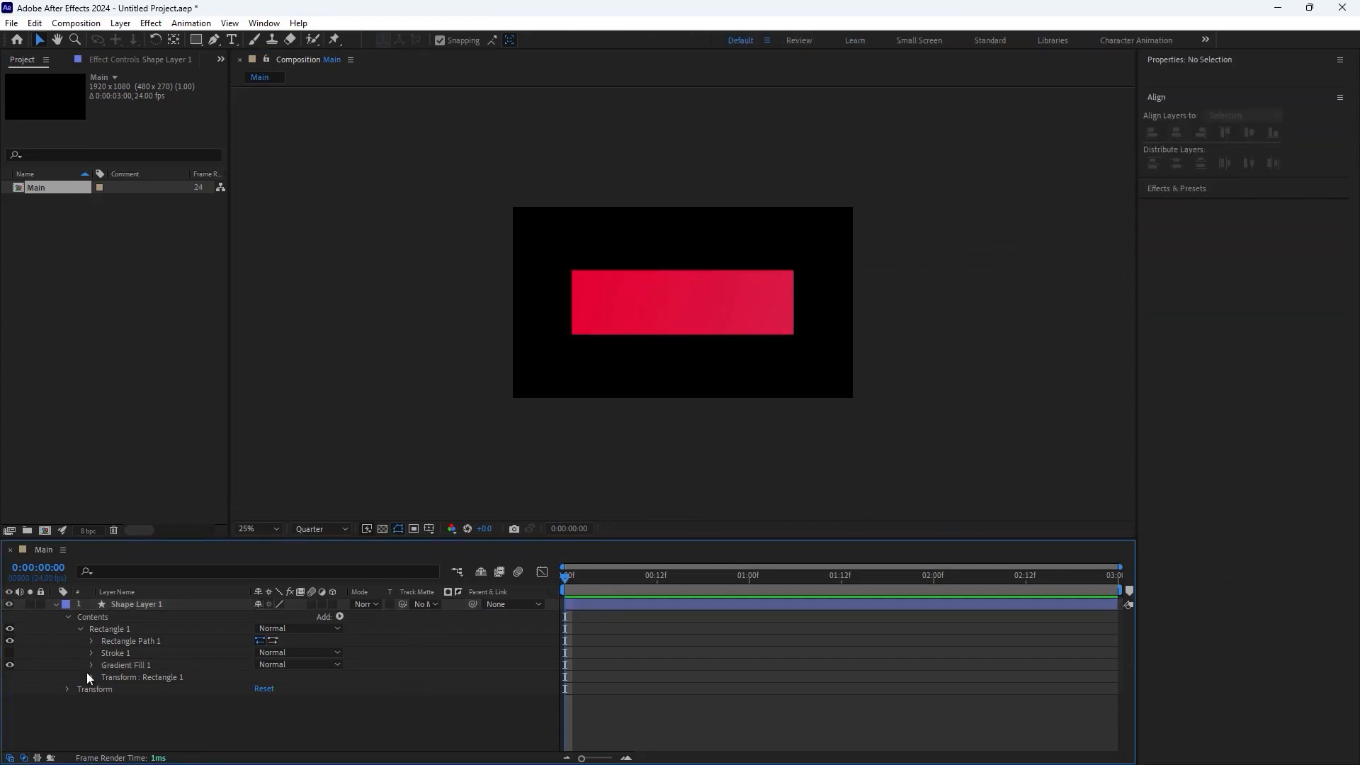
Rename Shape Layer 1 to Base.
{"action": "left_click", "coordinate": [56, 604]}
{"action": "left_click", "coordinate": [142, 604]}
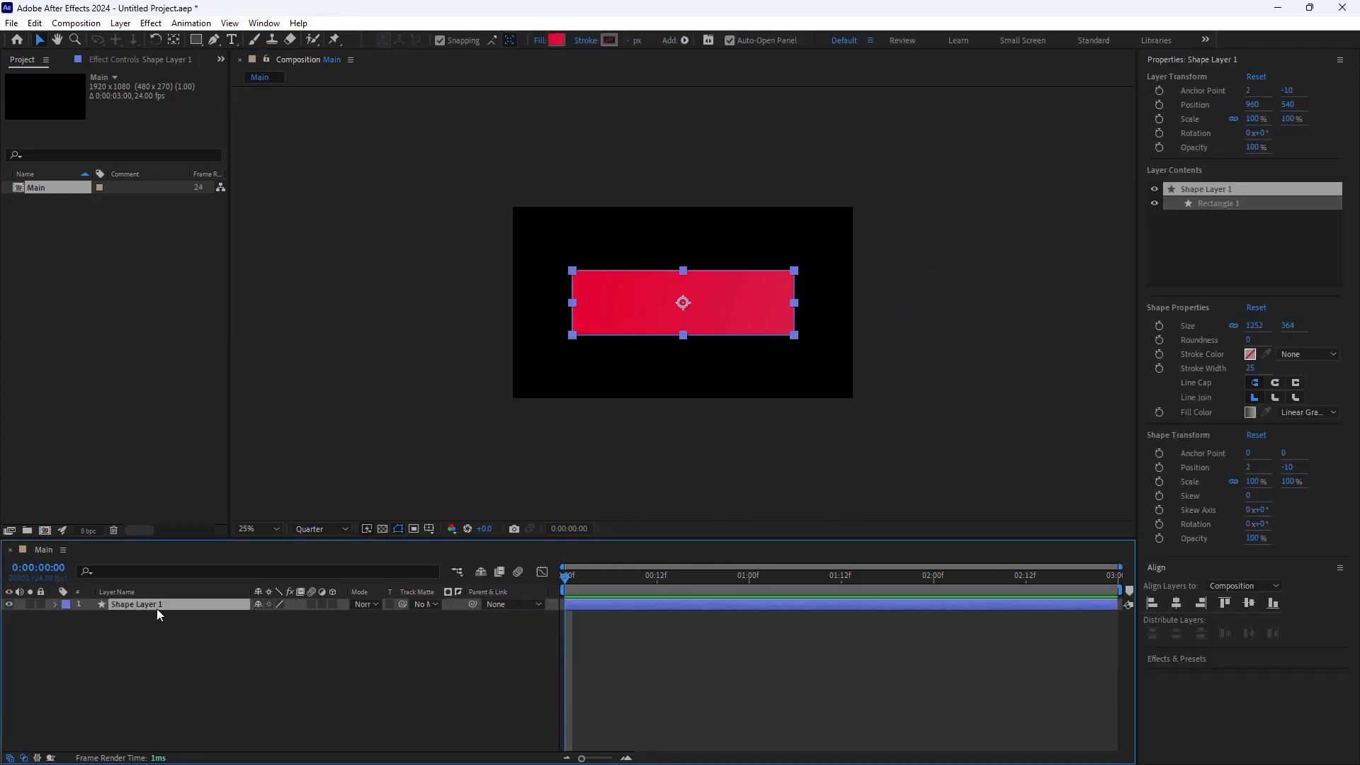
{"action": "key", "text": "Return"}
{"action": "type", "text": "Base"}
{"action": "key", "text": "Return"}
{"action": "left_click", "coordinate": [266, 705]}
Add white MOTION text and centre it horizontally and vertically in the composition.
{"action": "left_click", "coordinate": [230, 39]}
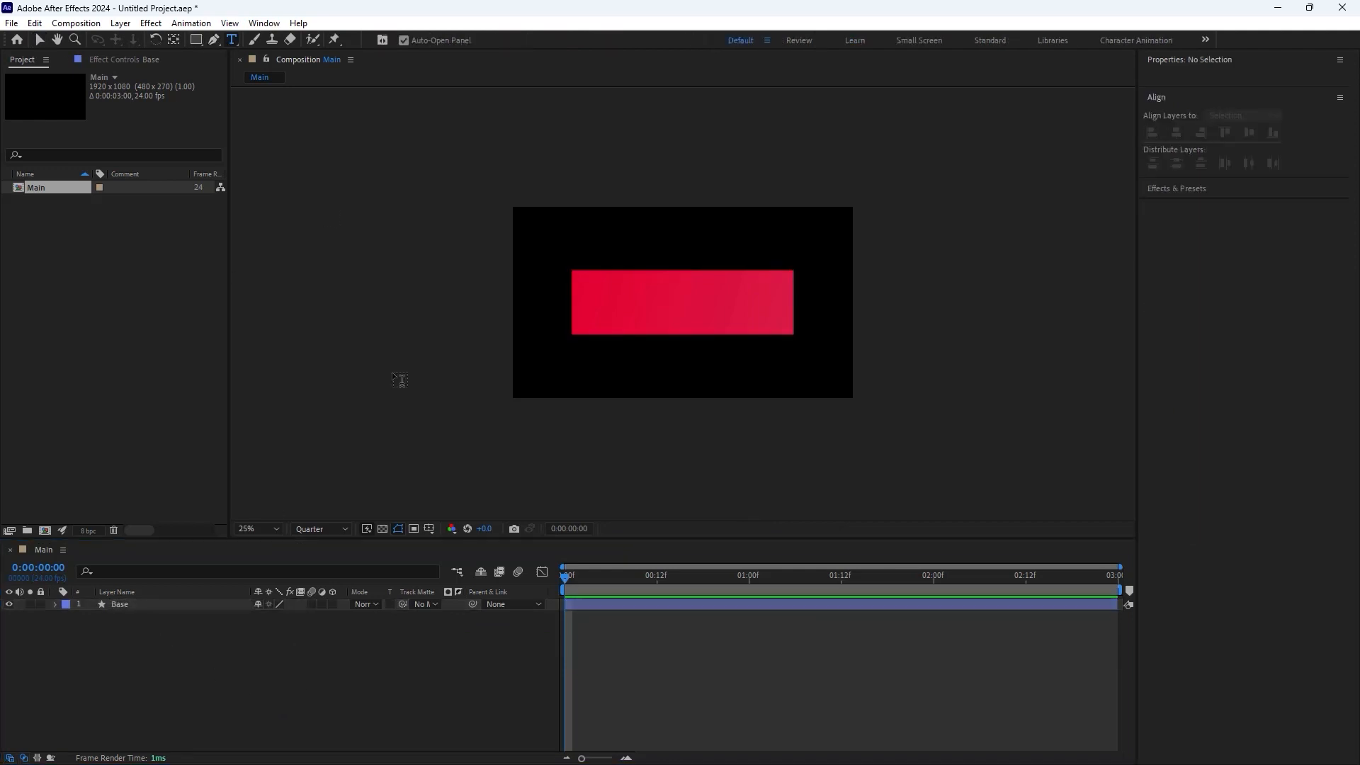
{"action": "left_click", "coordinate": [604, 294]}
{"action": "type", "text": "MO"}
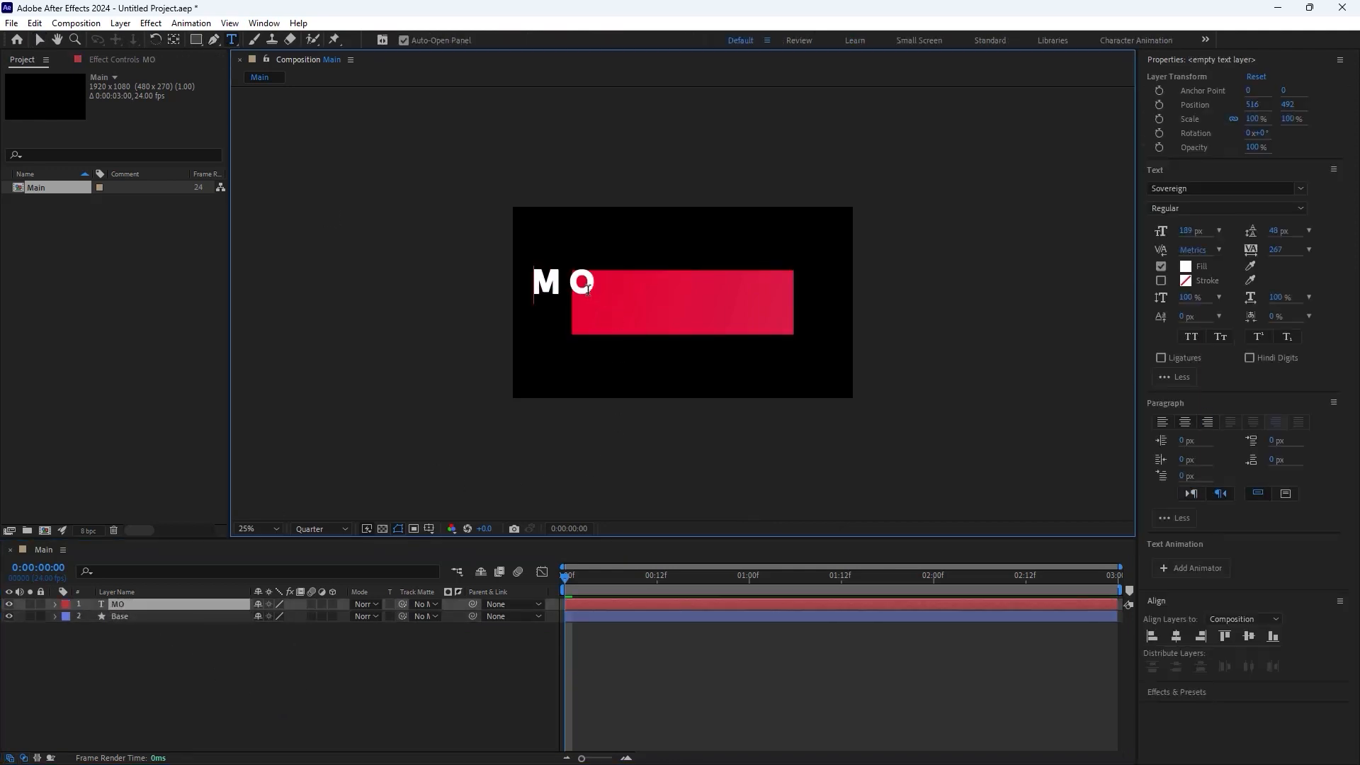
{"action": "type", "text": "TION"}
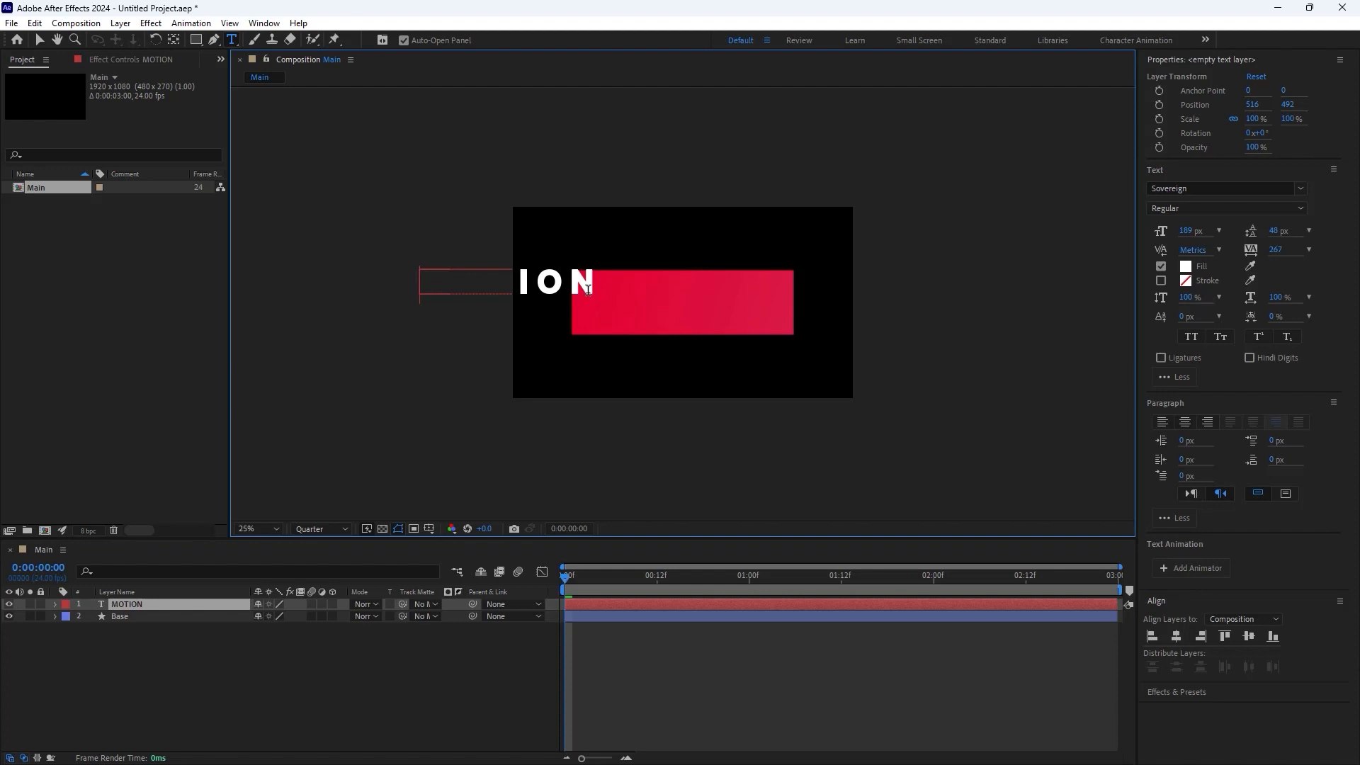
{"action": "left_click", "coordinate": [43, 41]}
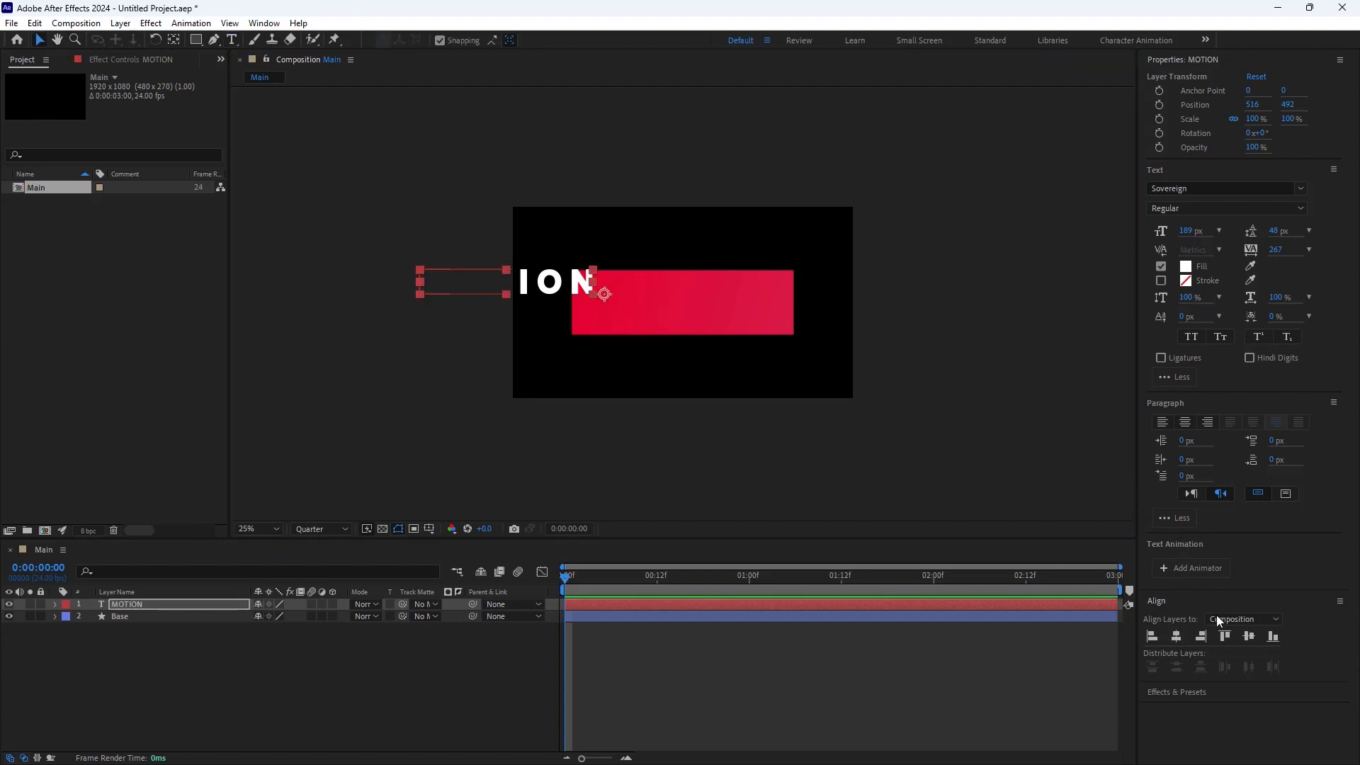
{"action": "left_click", "coordinate": [1176, 636]}
{"action": "left_click", "coordinate": [1249, 636]}
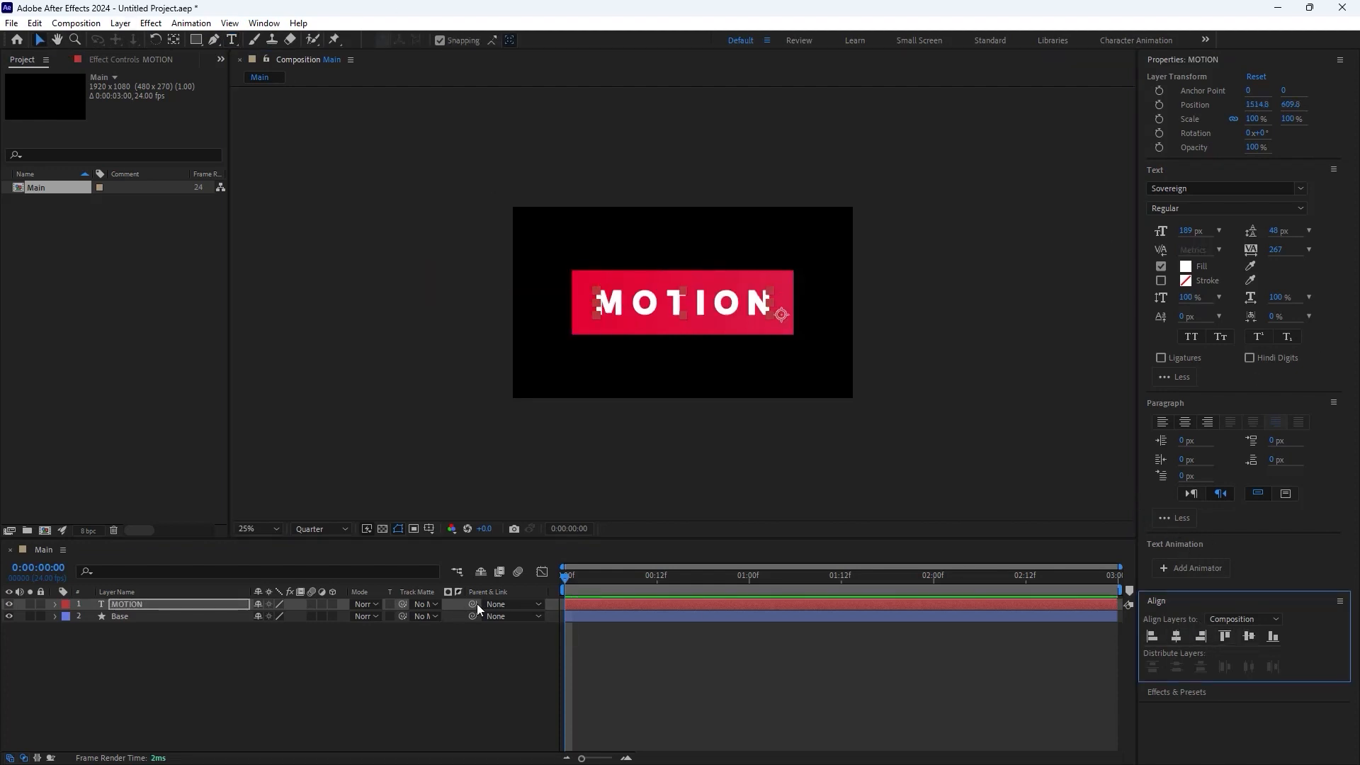
{"action": "left_click", "coordinate": [342, 678]}
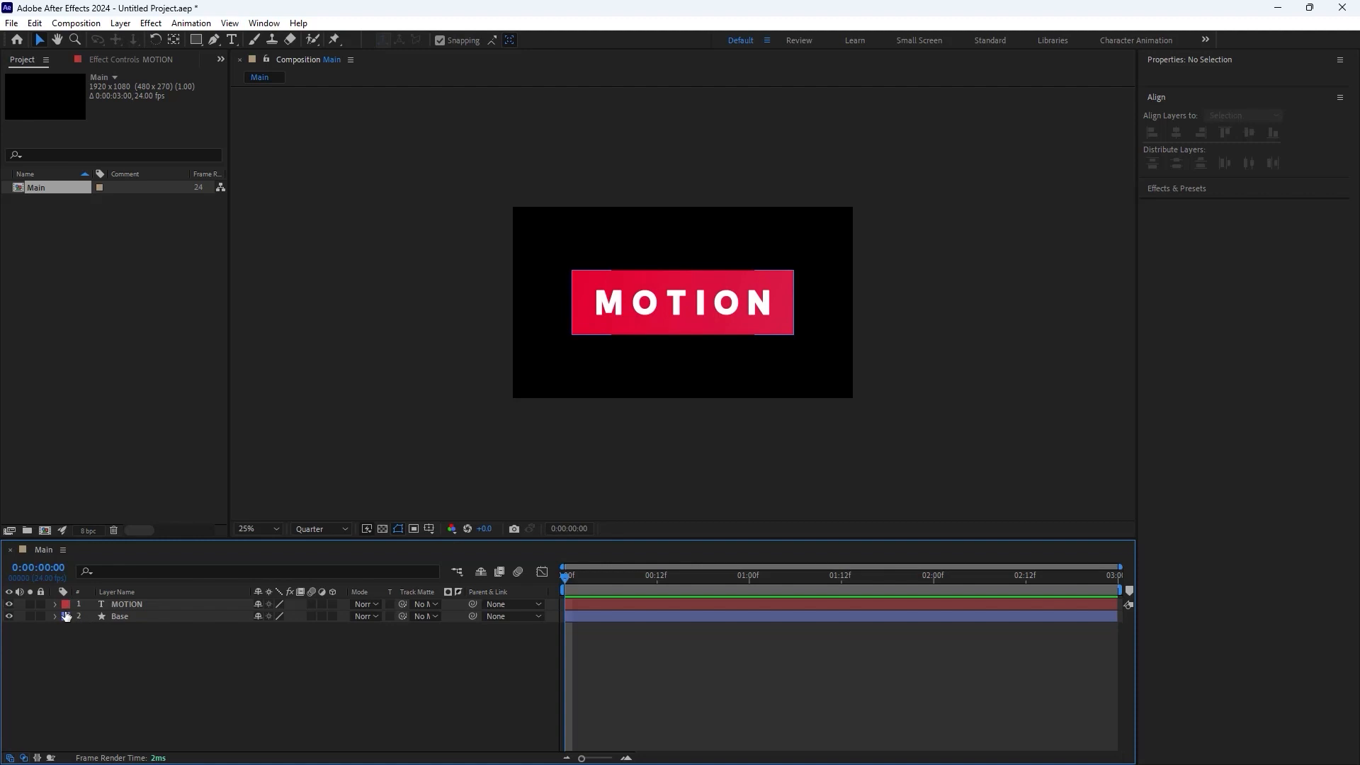
Duplicate the Base layer and name the copy Mask.
{"action": "left_click", "coordinate": [134, 616]}
{"action": "key", "text": "ctrl+d"}
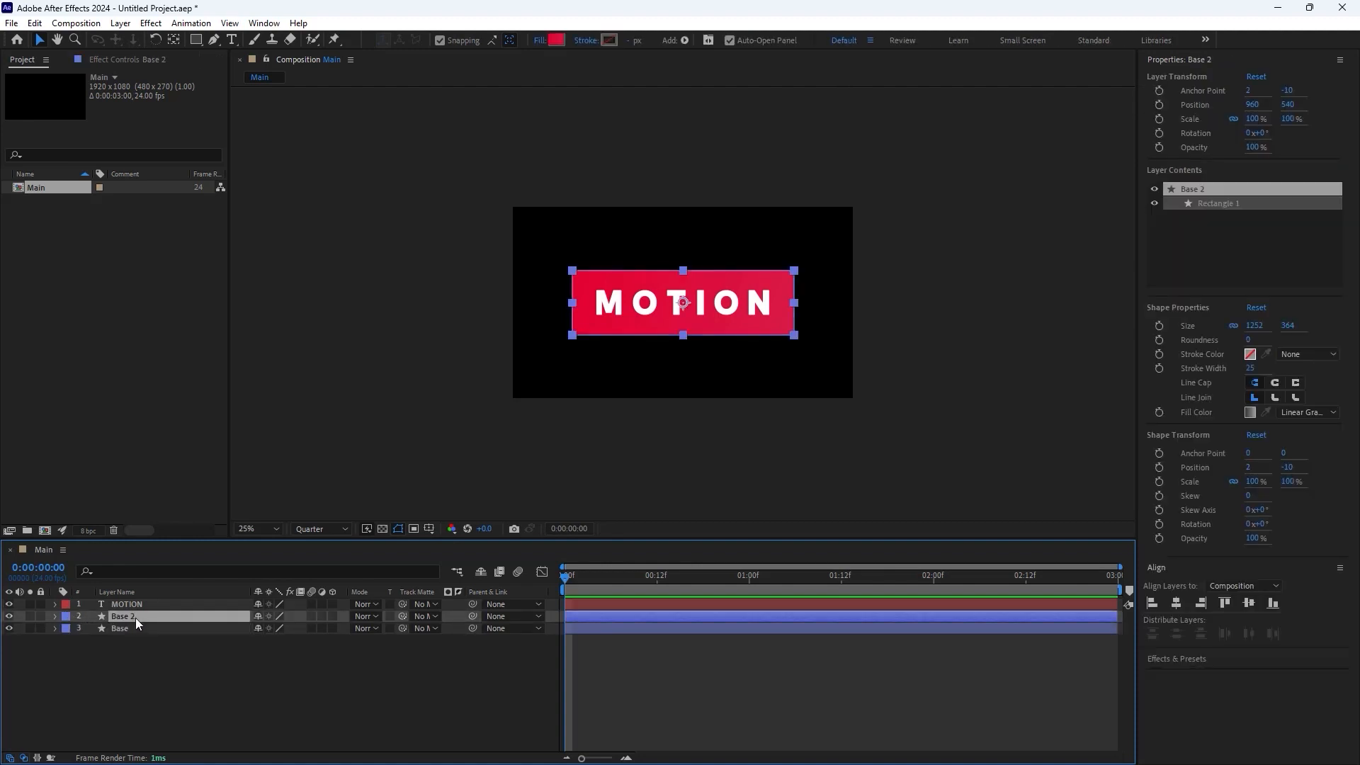
{"action": "key", "text": "Return"}
{"action": "type", "text": "Mask"}
{"action": "key", "text": "Return"}
{"action": "left_click", "coordinate": [246, 696]}
Create a solid named Grid and apply the Grid effect to it.
{"action": "key", "text": "ctrl+y"}
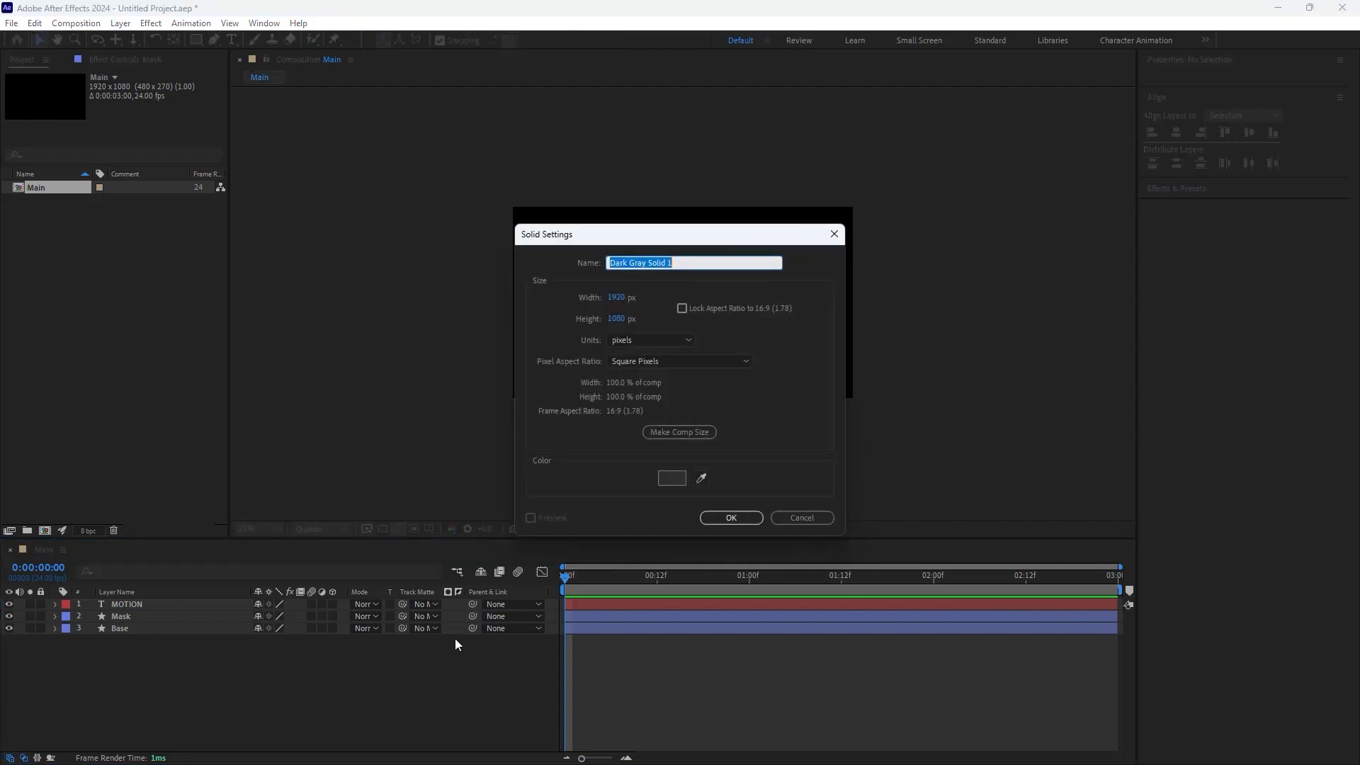
{"action": "type", "text": "Grid"}
{"action": "key", "text": "Return"}
{"action": "left_click", "coordinate": [1228, 276]}
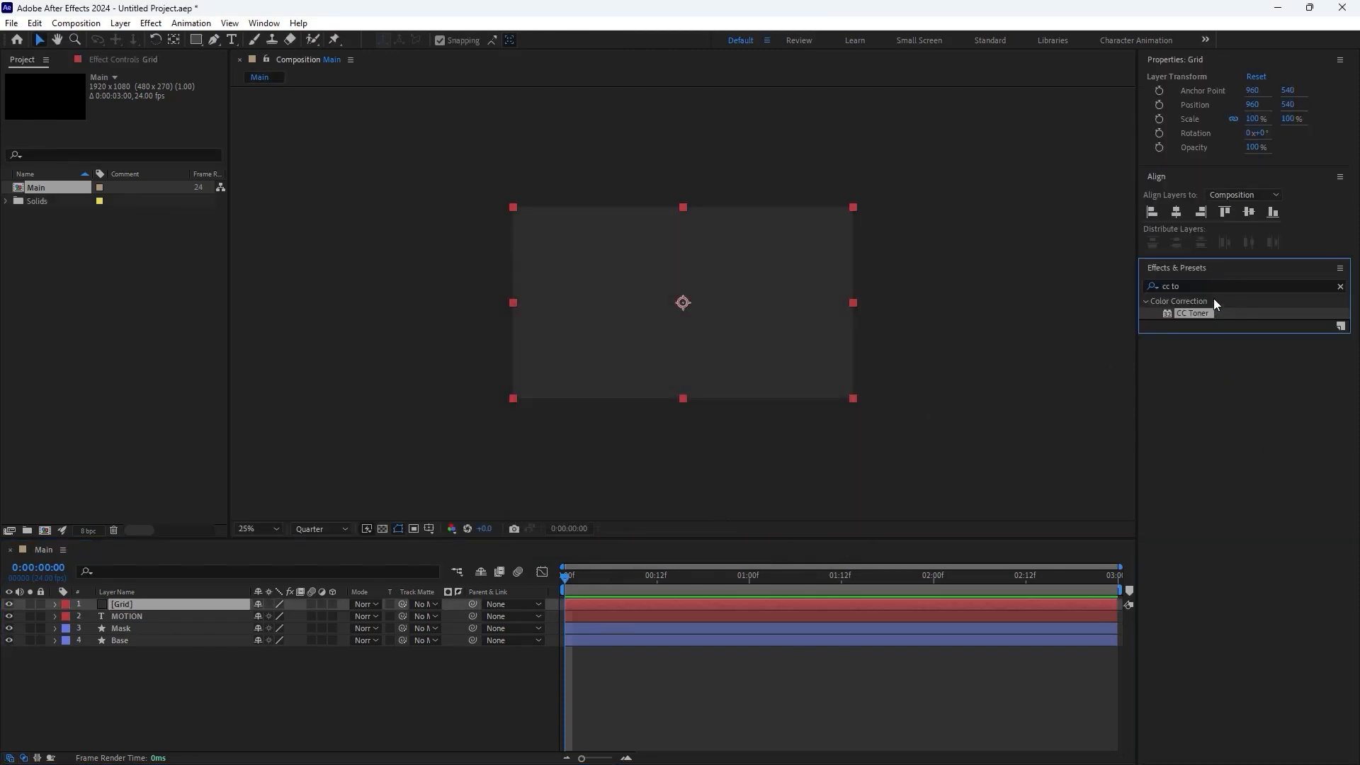
{"action": "type", "text": "Grid"}
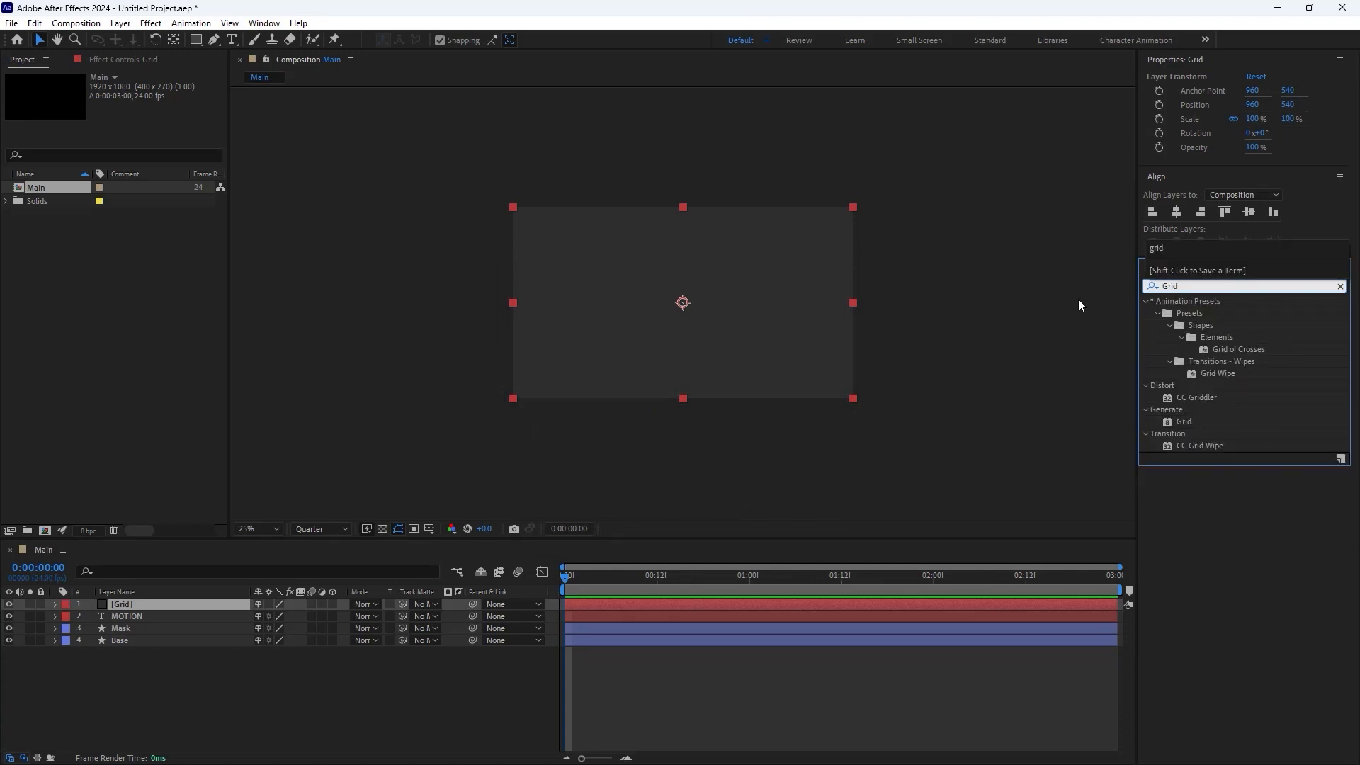
{"action": "left_click_drag", "start_coordinate": [1183, 423], "coordinate": [165, 627]}
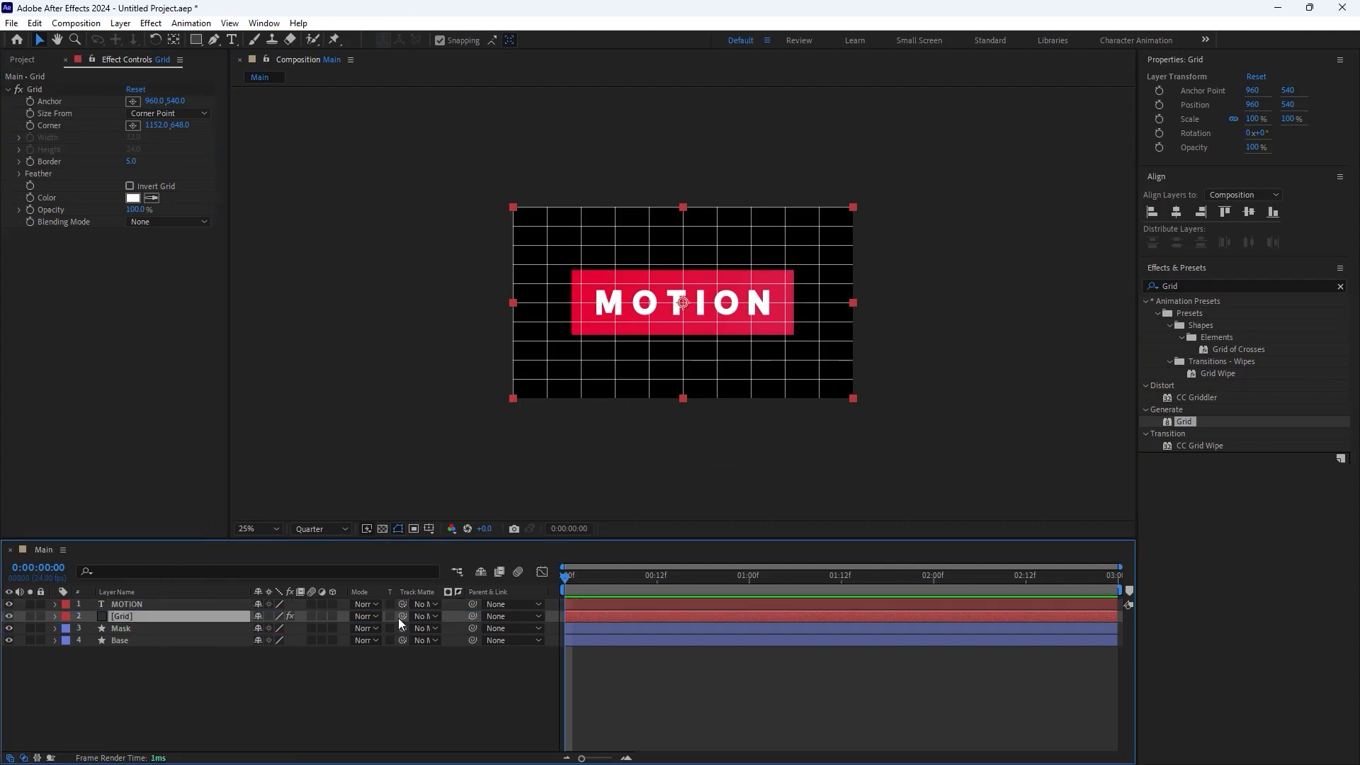
Matte the Grid layer to Mask, tighten the grid cells, and lower opacity to 59%.
{"action": "left_click_drag", "start_coordinate": [403, 616], "coordinate": [106, 629]}
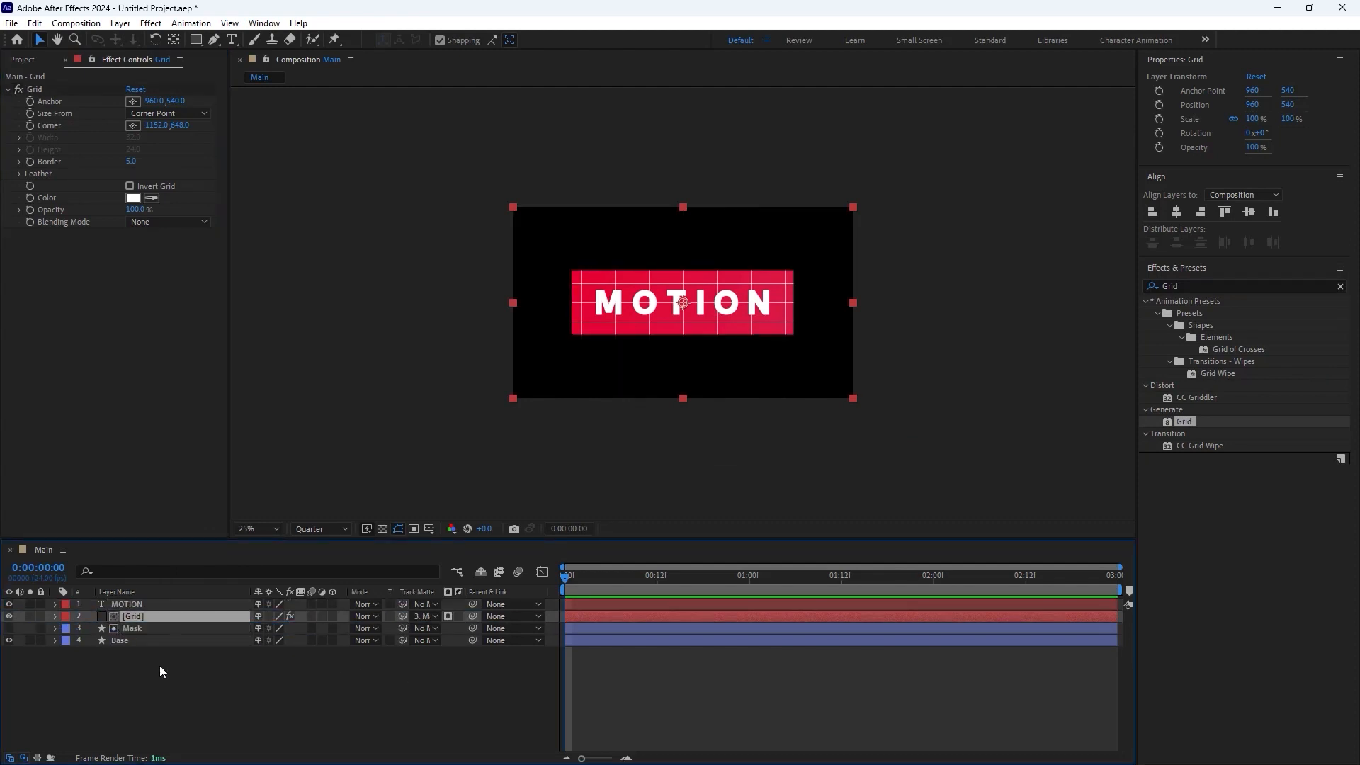
{"action": "left_click", "coordinate": [236, 696]}
{"action": "left_click", "coordinate": [151, 617]}
{"action": "left_click", "coordinate": [133, 125]}
{"action": "left_click_drag", "start_coordinate": [634, 297], "coordinate": [656, 312]}
{"action": "left_click_drag", "start_coordinate": [135, 209], "coordinate": [119, 220]}
{"action": "left_click", "coordinate": [635, 341]}
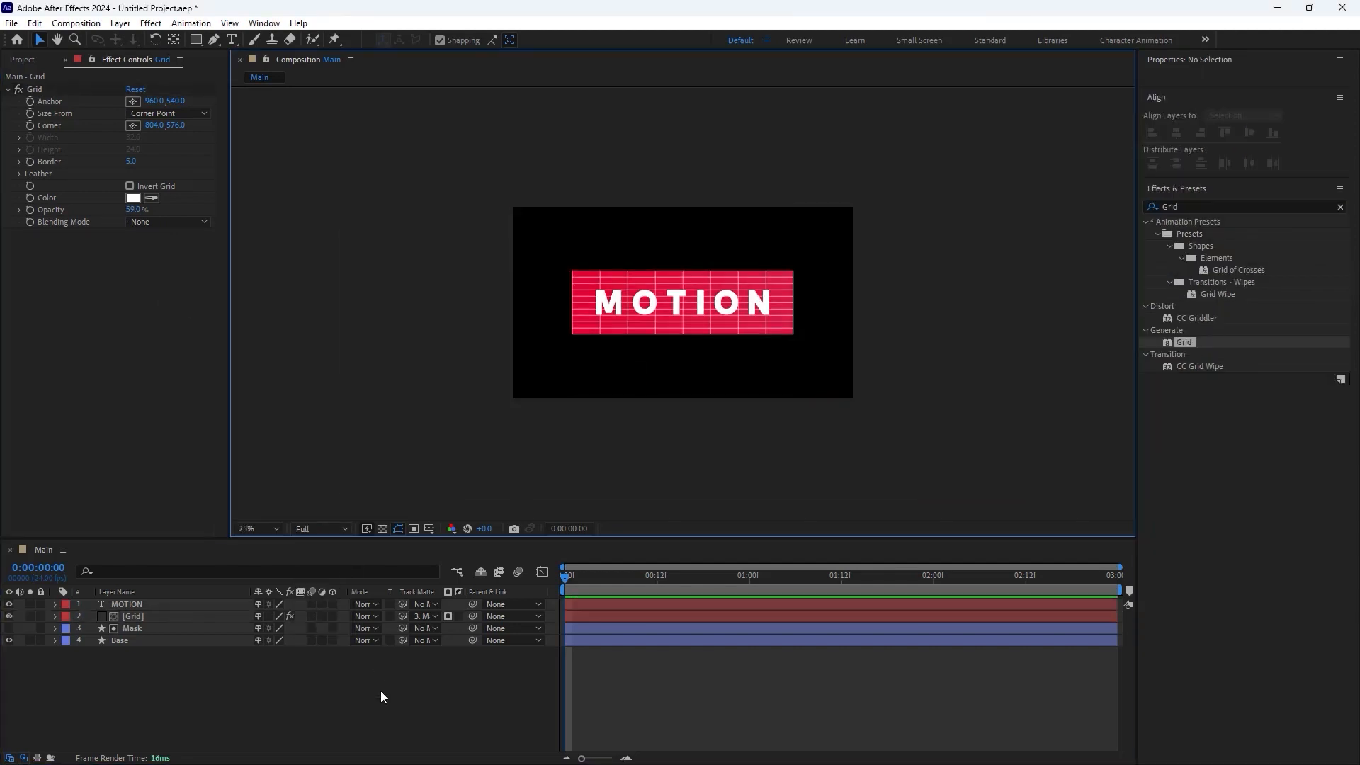
Pre-compose all four layers into a precomp named Motion.
{"action": "left_click", "coordinate": [142, 682]}
{"action": "key", "text": "ctrl+a"}
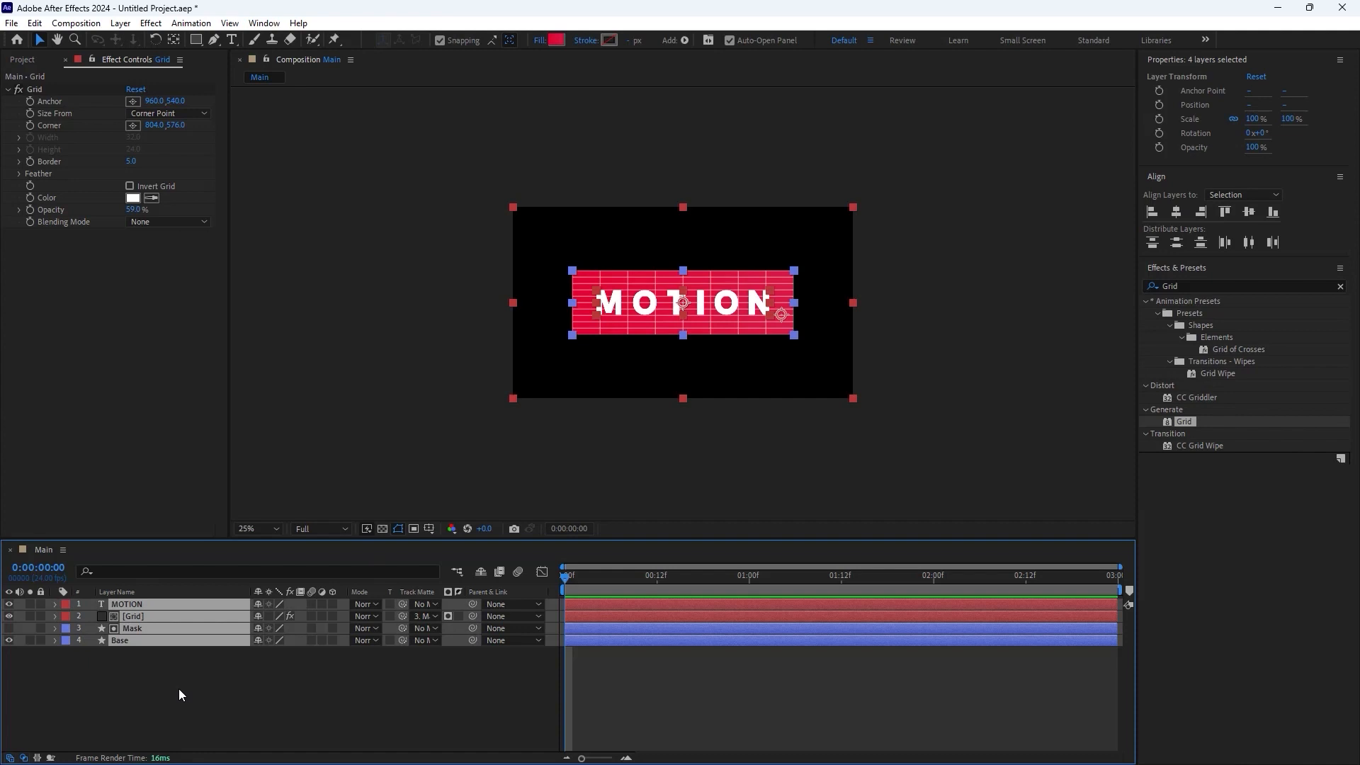
{"action": "key", "text": "ctrl+shift+c"}
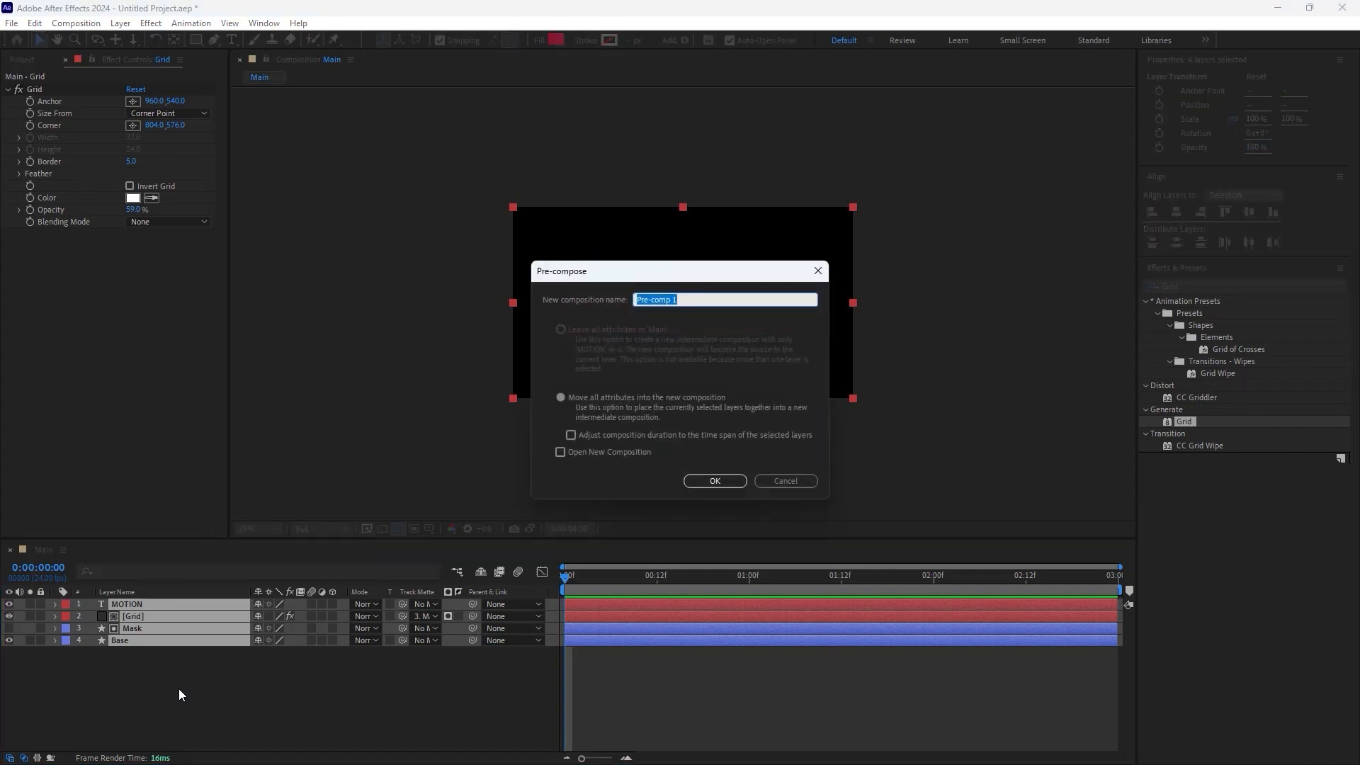
{"action": "type", "text": "Motion"}
{"action": "key", "text": "Return"}
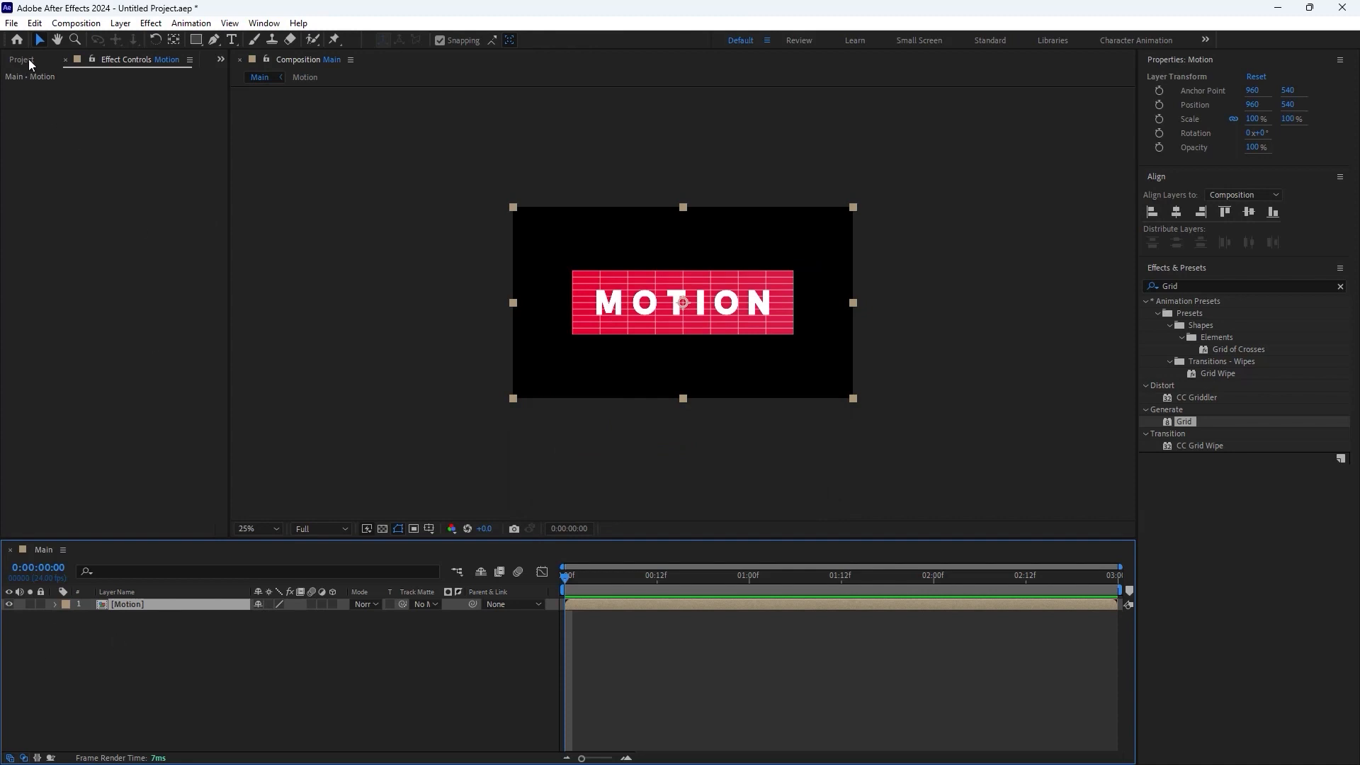
Duplicate the Motion comp as Design and add it to the Main timeline.
{"action": "left_click", "coordinate": [23, 60]}
{"action": "left_click", "coordinate": [79, 268]}
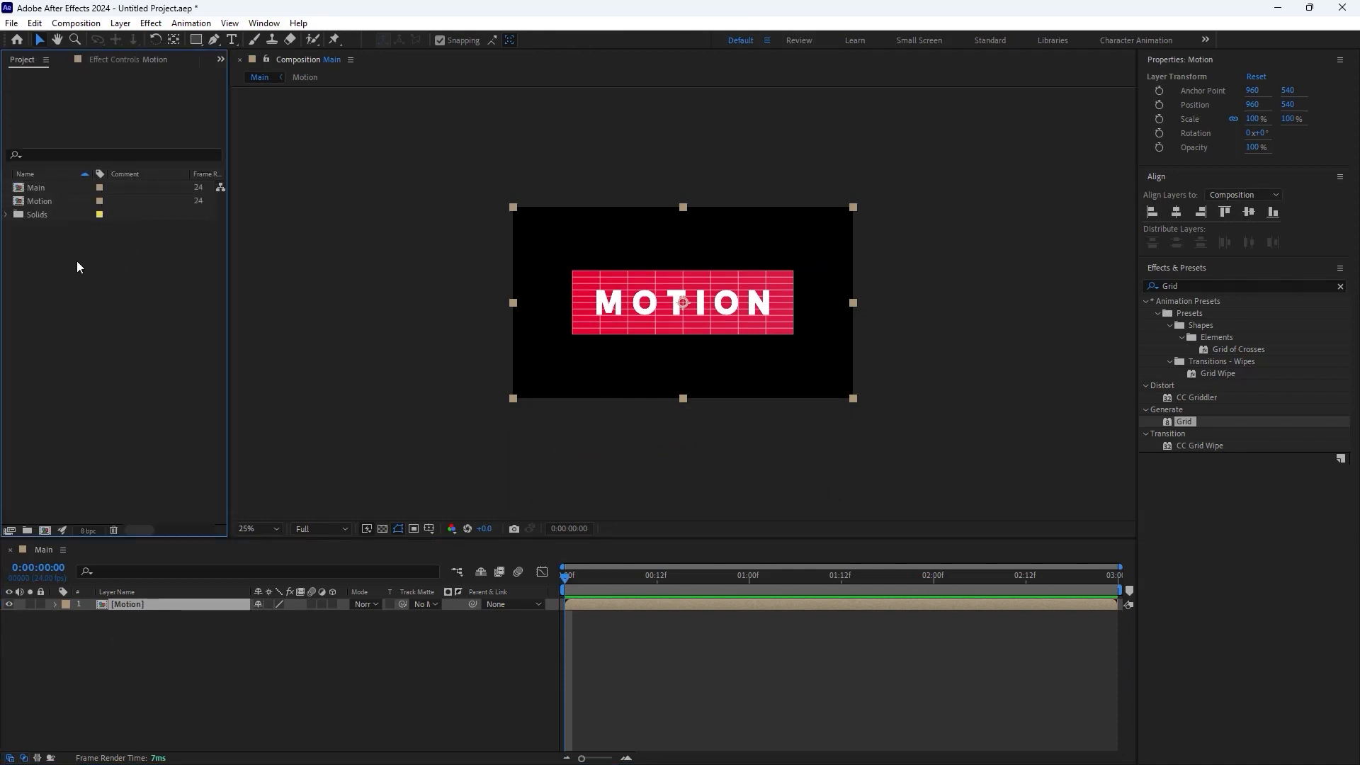
{"action": "left_click", "coordinate": [51, 200]}
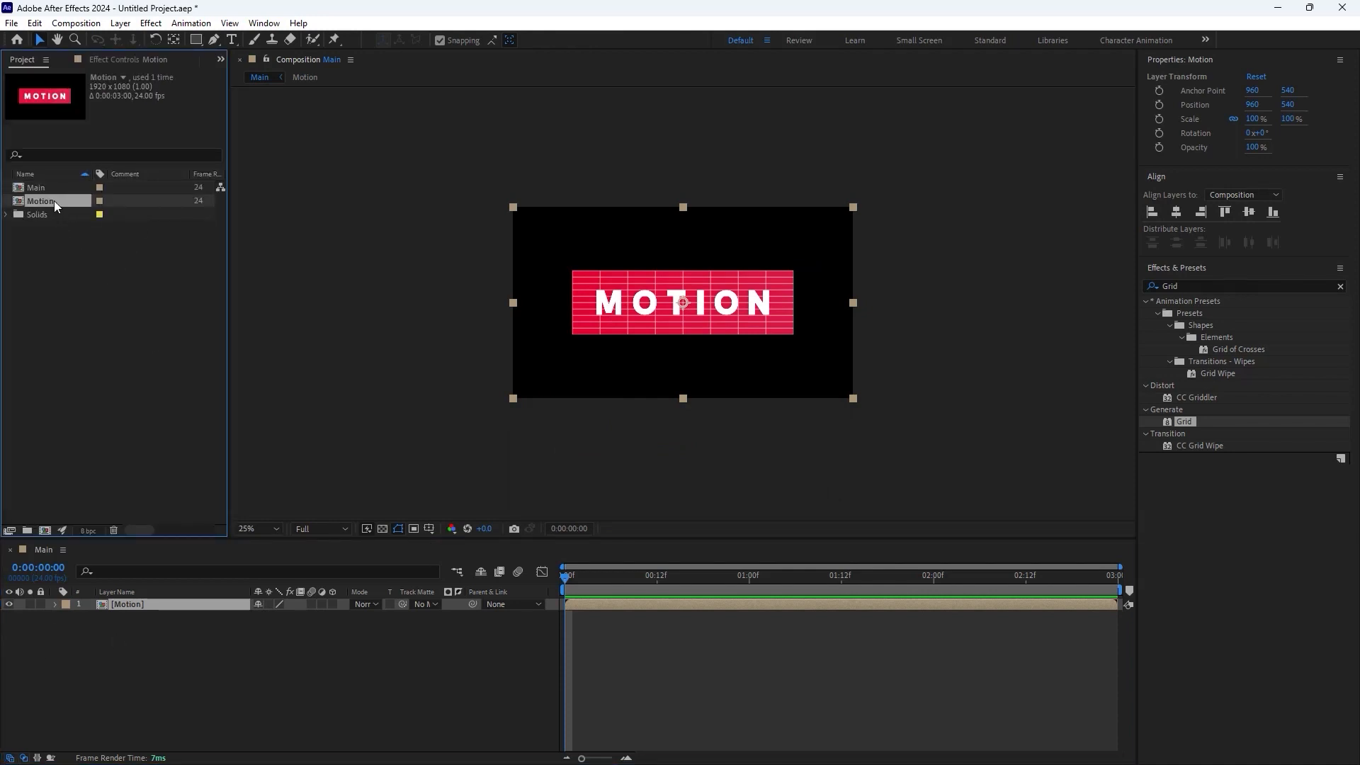
{"action": "key", "text": "ctrl+d"}
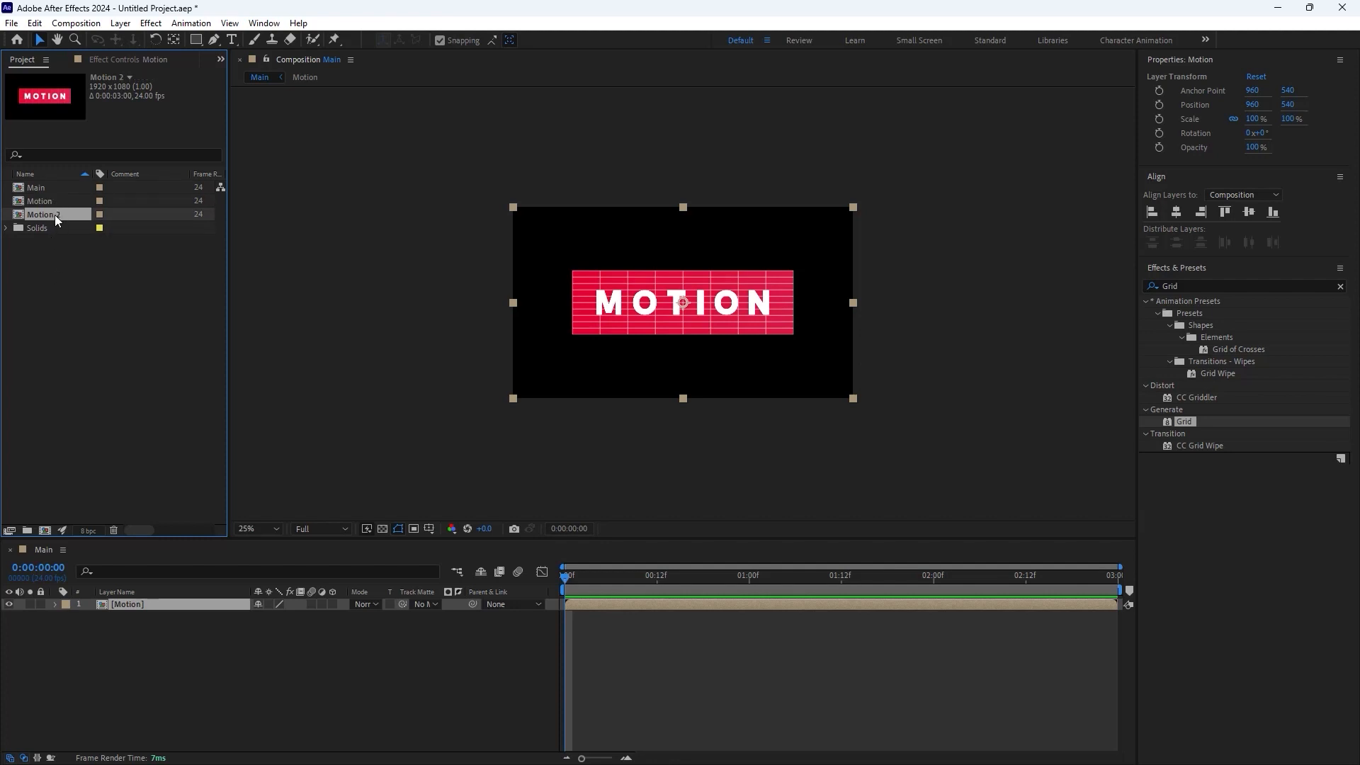
{"action": "type", "text": "Design"}
{"action": "key", "text": "Return"}
{"action": "left_click_drag", "start_coordinate": [53, 205], "coordinate": [142, 603]}
Open the Design precomp and shift the Base box's gradient toward blue and magenta.
{"action": "left_click", "coordinate": [158, 653]}
{"action": "double_click", "coordinate": [140, 605]}
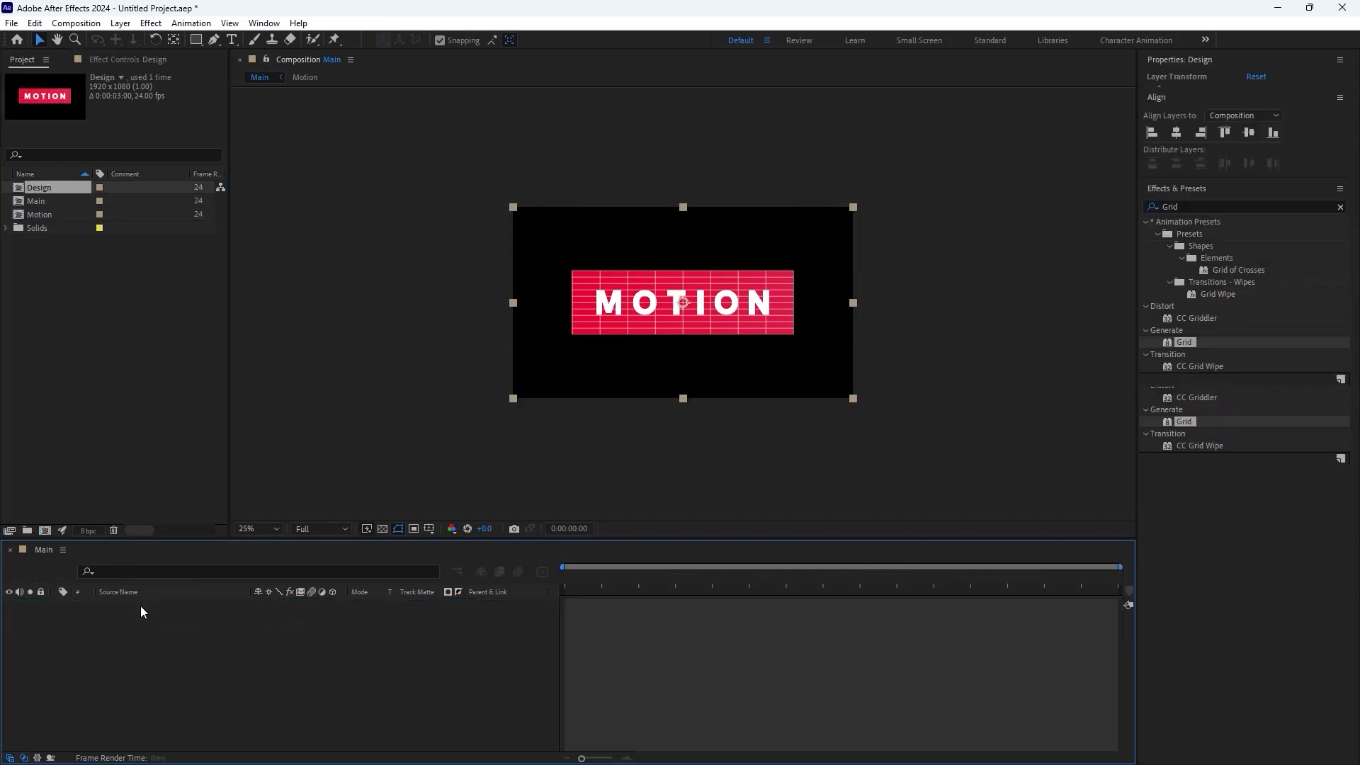
{"action": "left_click", "coordinate": [119, 639]}
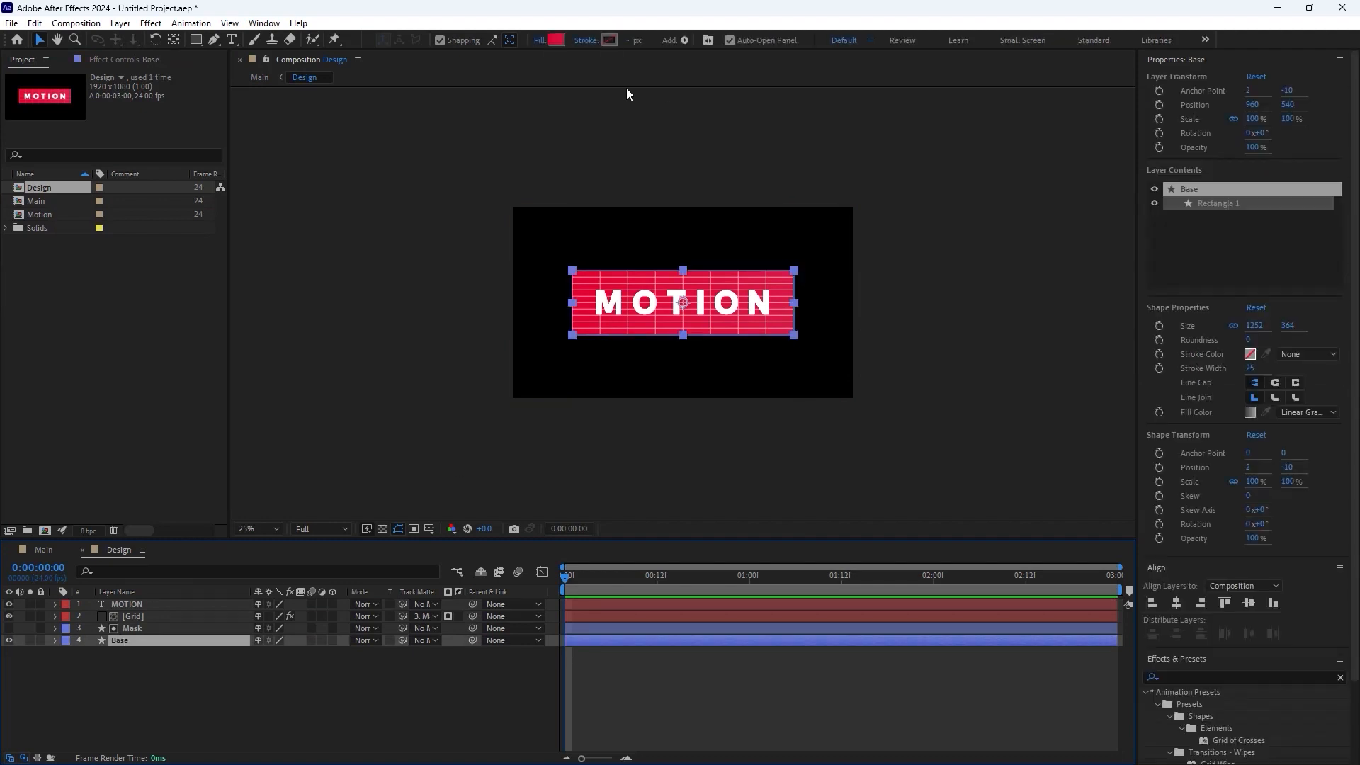
{"action": "left_click", "coordinate": [557, 40]}
{"action": "left_click_drag", "start_coordinate": [979, 395], "coordinate": [976, 413]}
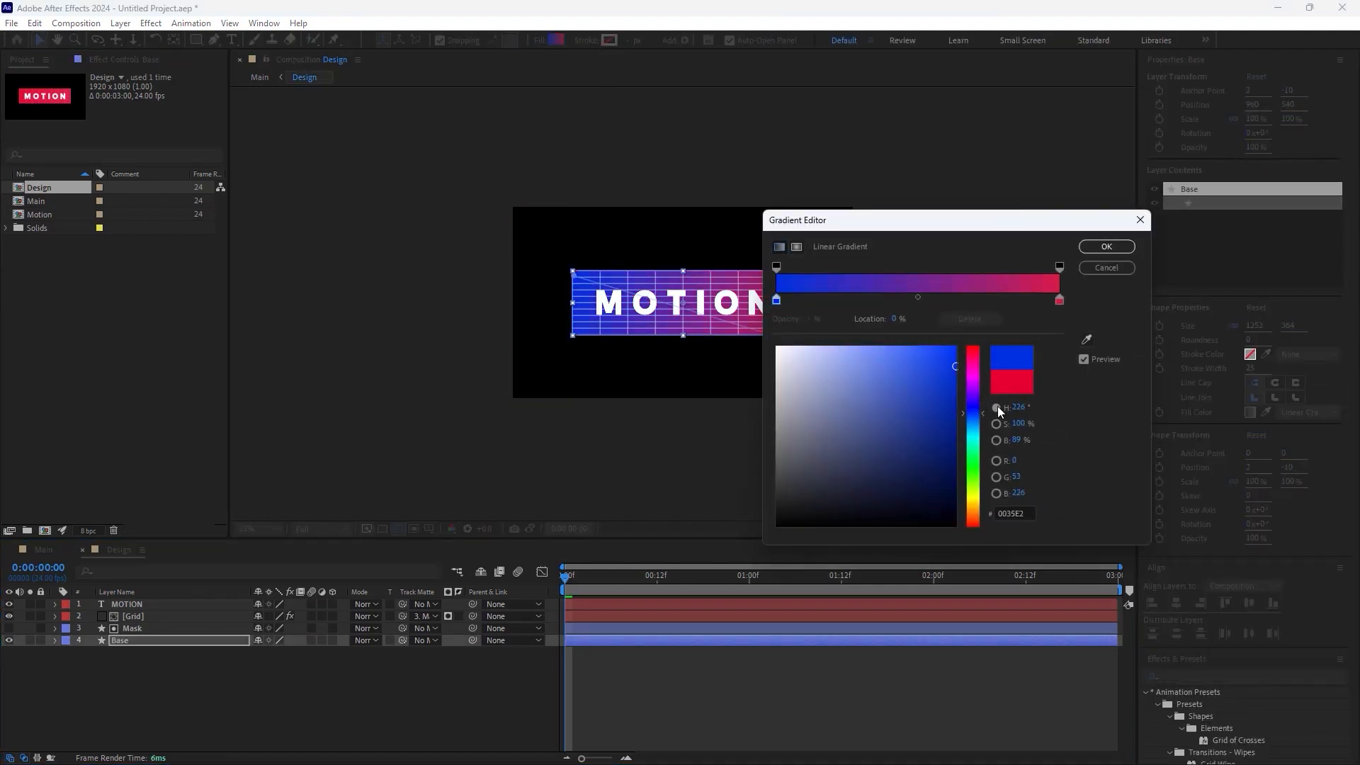
{"action": "left_click", "coordinate": [1060, 300]}
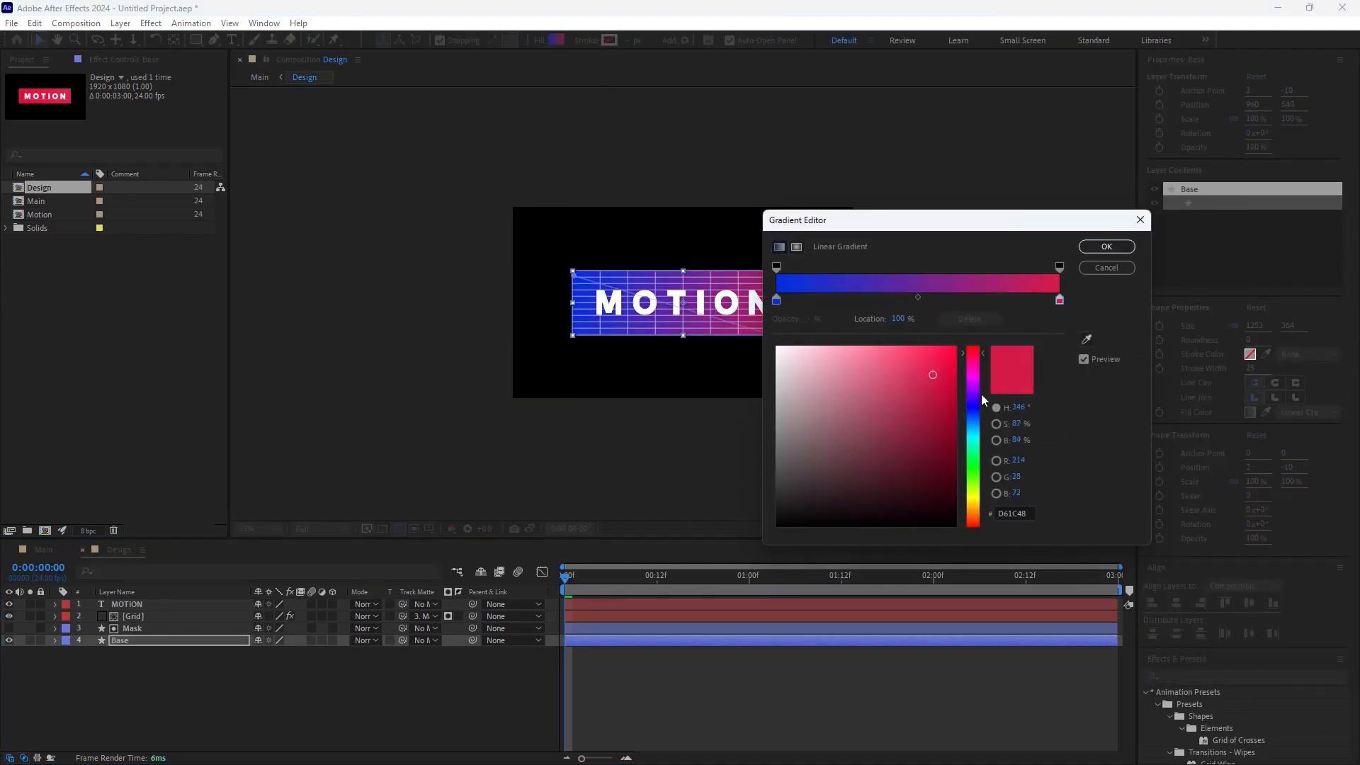
{"action": "left_click_drag", "start_coordinate": [981, 393], "coordinate": [973, 380]}
{"action": "left_click", "coordinate": [1106, 247]}
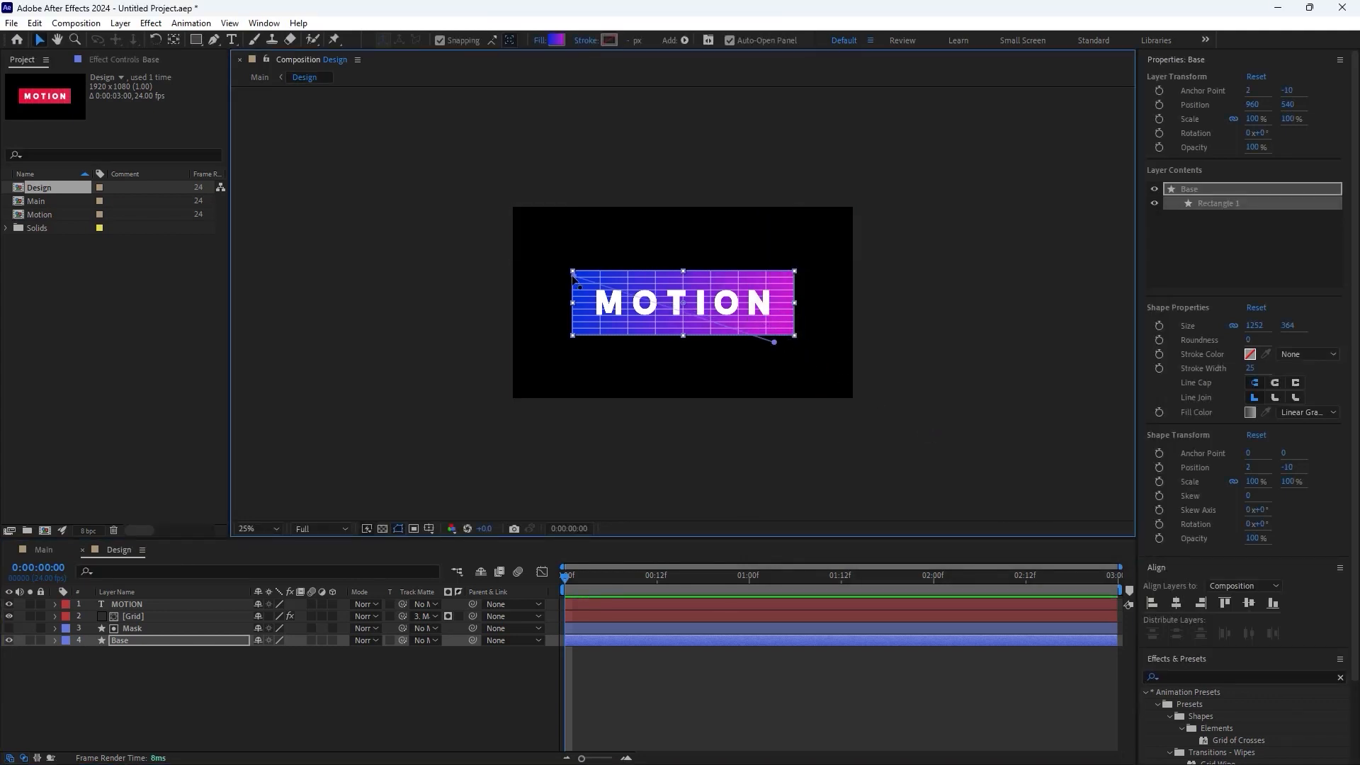
Refine the gradient to pure blue-to-purple and retype the text as DESIGN.
{"action": "left_click", "coordinate": [557, 40]}
{"action": "left_click_drag", "start_coordinate": [975, 413], "coordinate": [972, 394]}
{"action": "left_click", "coordinate": [1060, 299]}
{"action": "left_click", "coordinate": [1107, 252]}
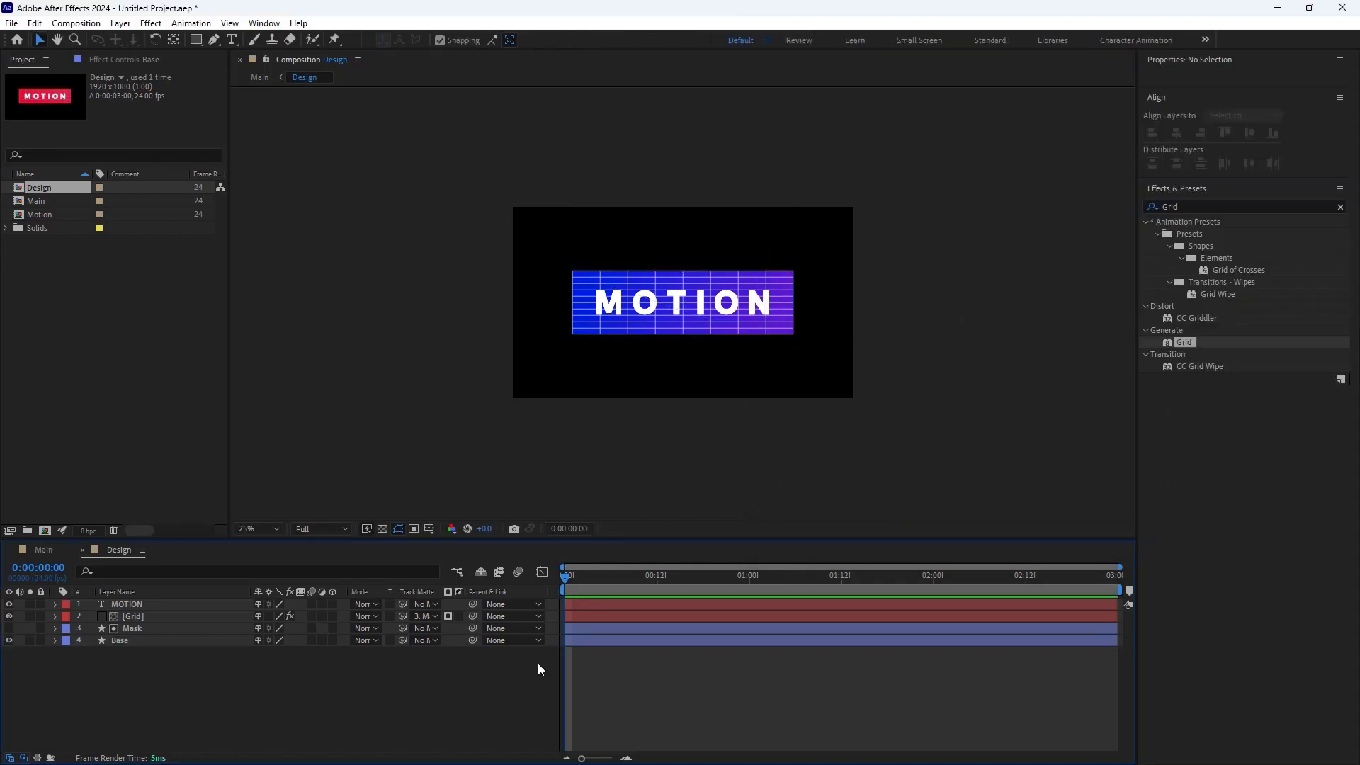
{"action": "double_click", "coordinate": [142, 605]}
{"action": "type", "text": "Design"}
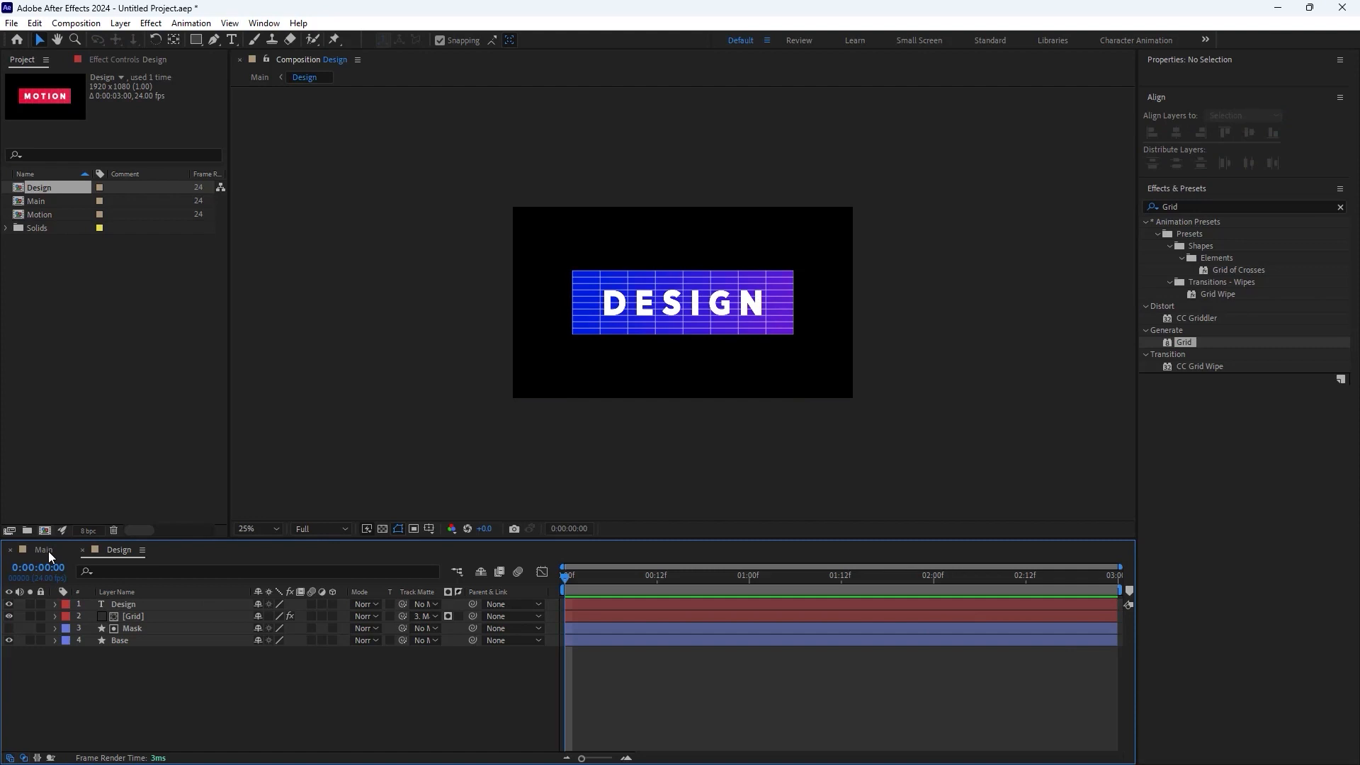
Go back to the Main composition and deselect the Design layer.
{"action": "left_click", "coordinate": [49, 551]}
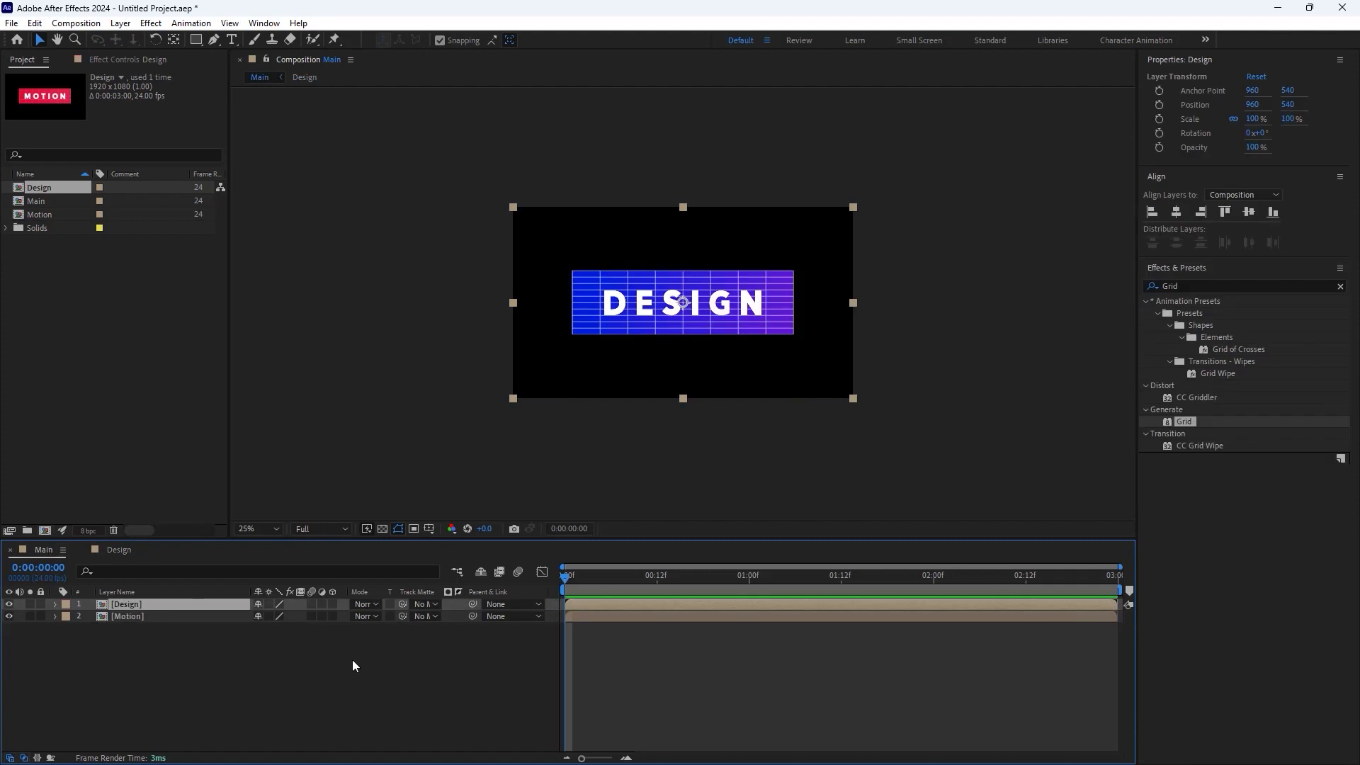
{"action": "left_click", "coordinate": [304, 670]}
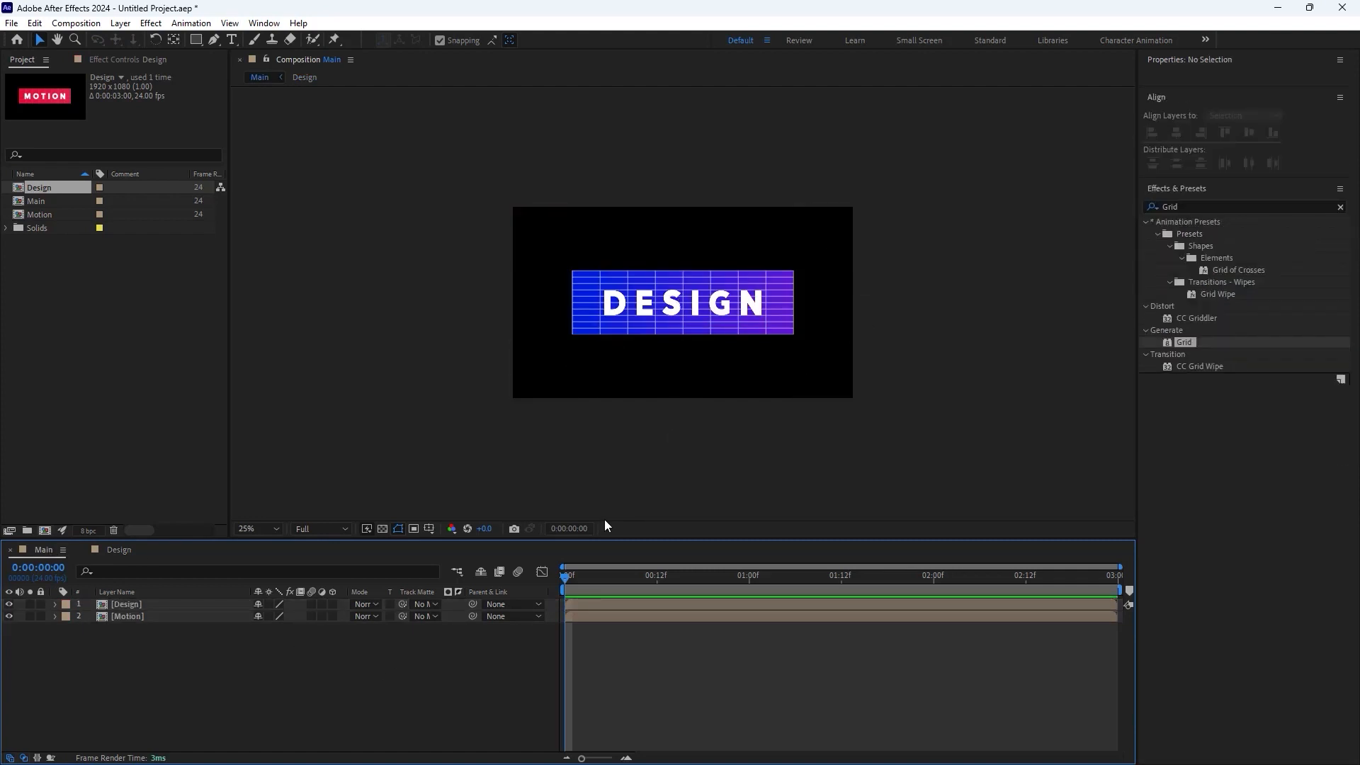
Duplicate the Motion layer and name the two copies Front and Back.
{"action": "left_click", "coordinate": [130, 616]}
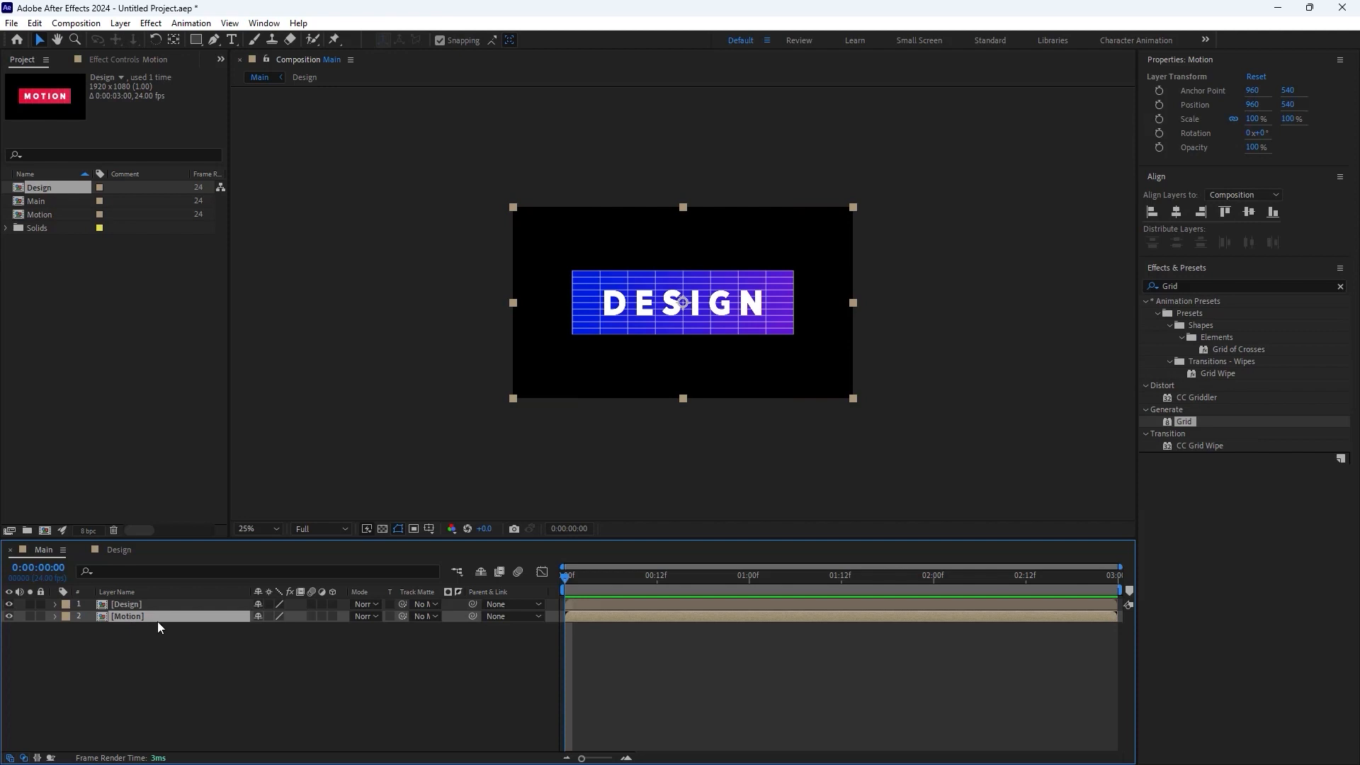
{"action": "key", "text": "ctrl+d"}
{"action": "left_click", "coordinate": [151, 630]}
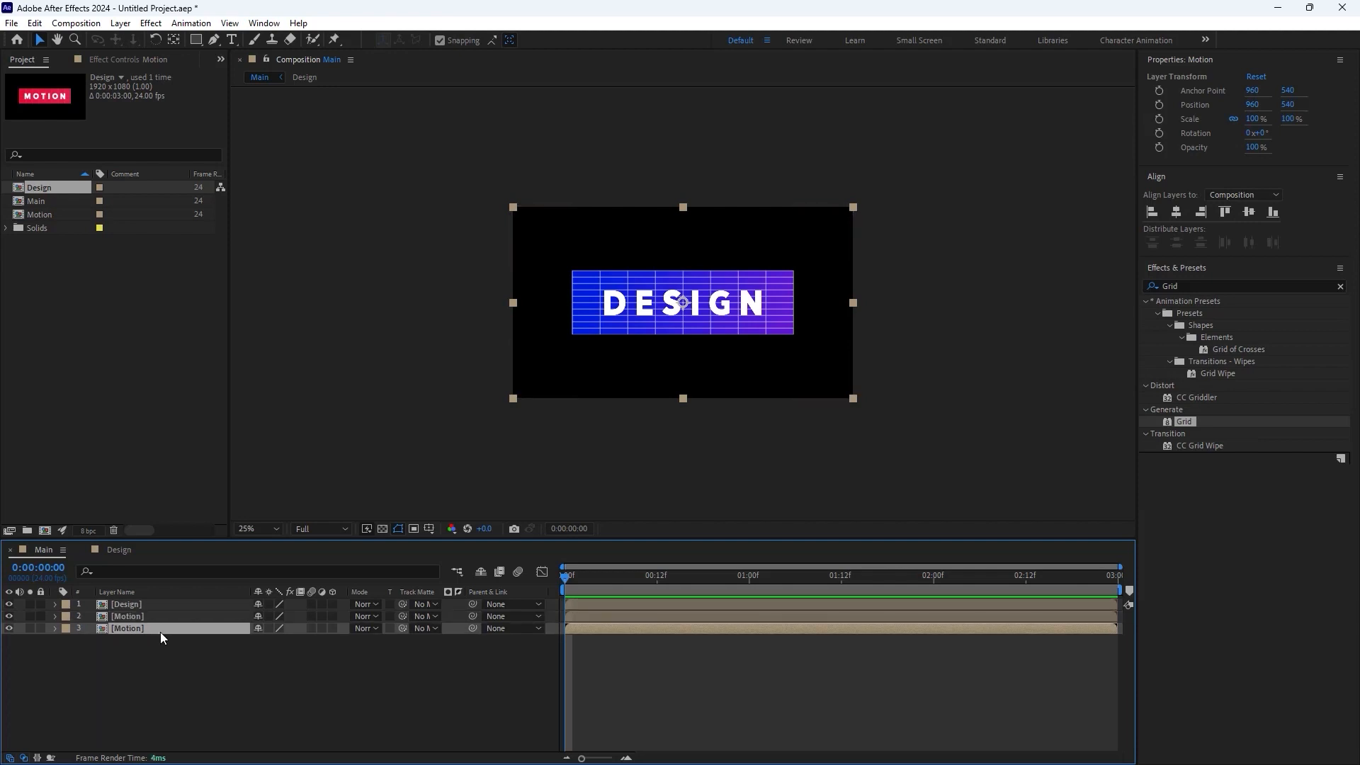
{"action": "key", "text": "Return"}
{"action": "type", "text": "Front"}
{"action": "key", "text": "Return"}
{"action": "left_click", "coordinate": [160, 617]}
{"action": "key", "text": "Return"}
{"action": "type", "text": "Back"}
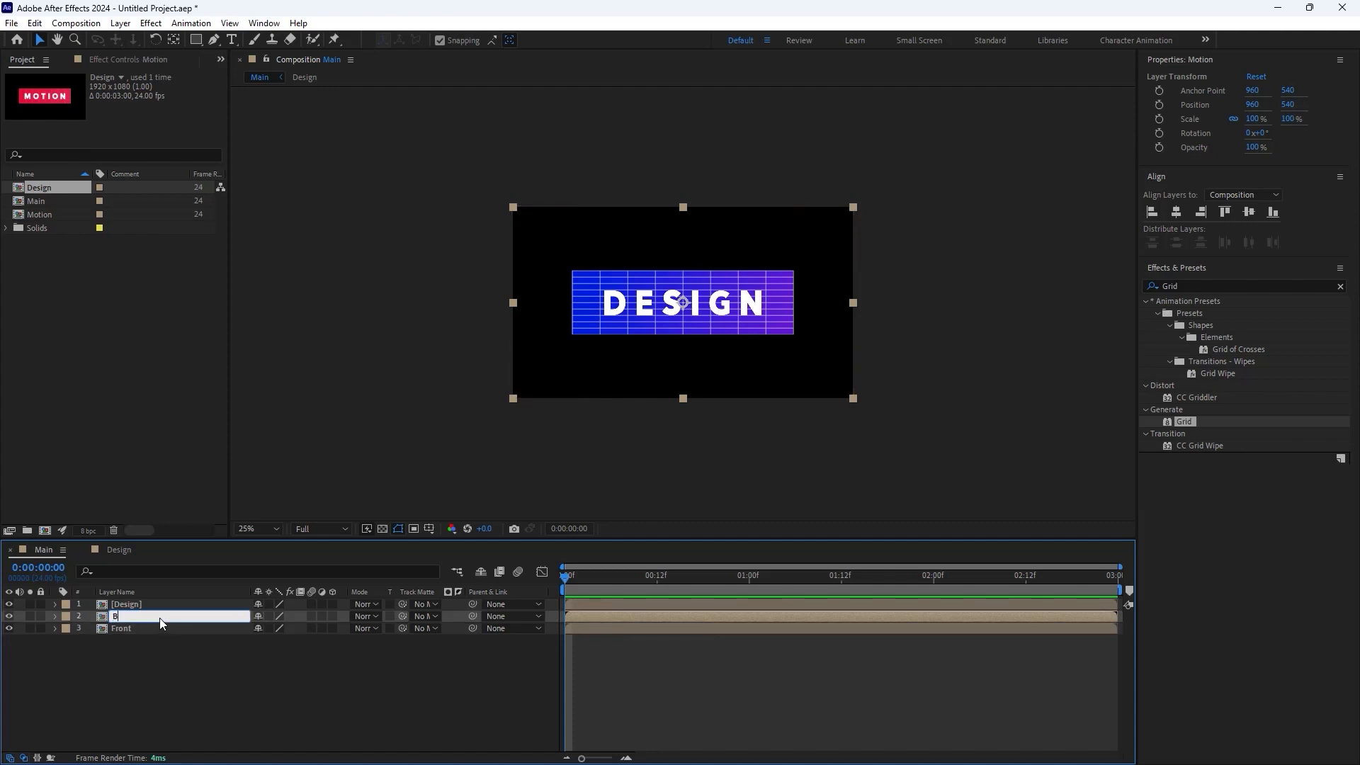
{"action": "key", "text": "Return"}
Rename Design to Top, duplicate it as Bottom, and make the Bottom, Top and Back layers 3D.
{"action": "left_click", "coordinate": [139, 603]}
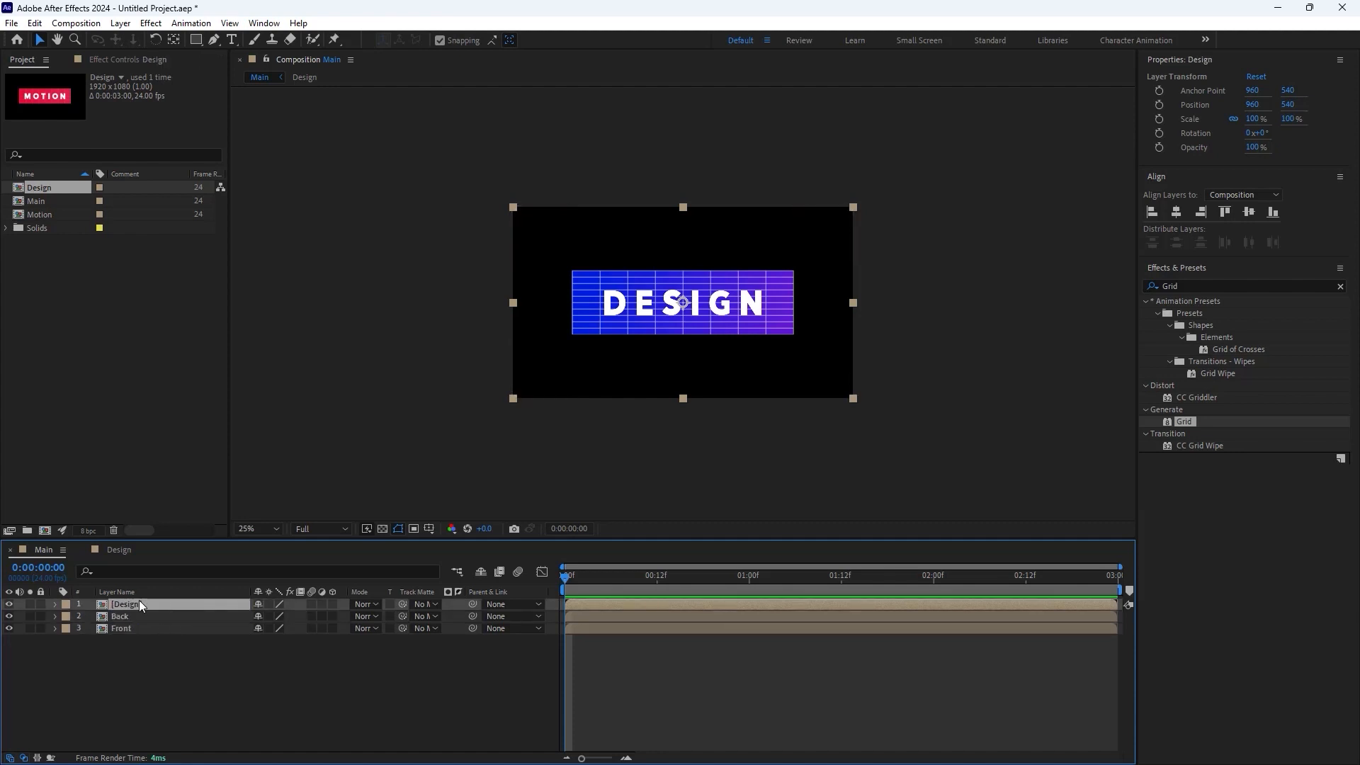
{"action": "key", "text": "Return"}
{"action": "type", "text": "Top"}
{"action": "key", "text": "Return"}
{"action": "key", "text": "ctrl+d"}
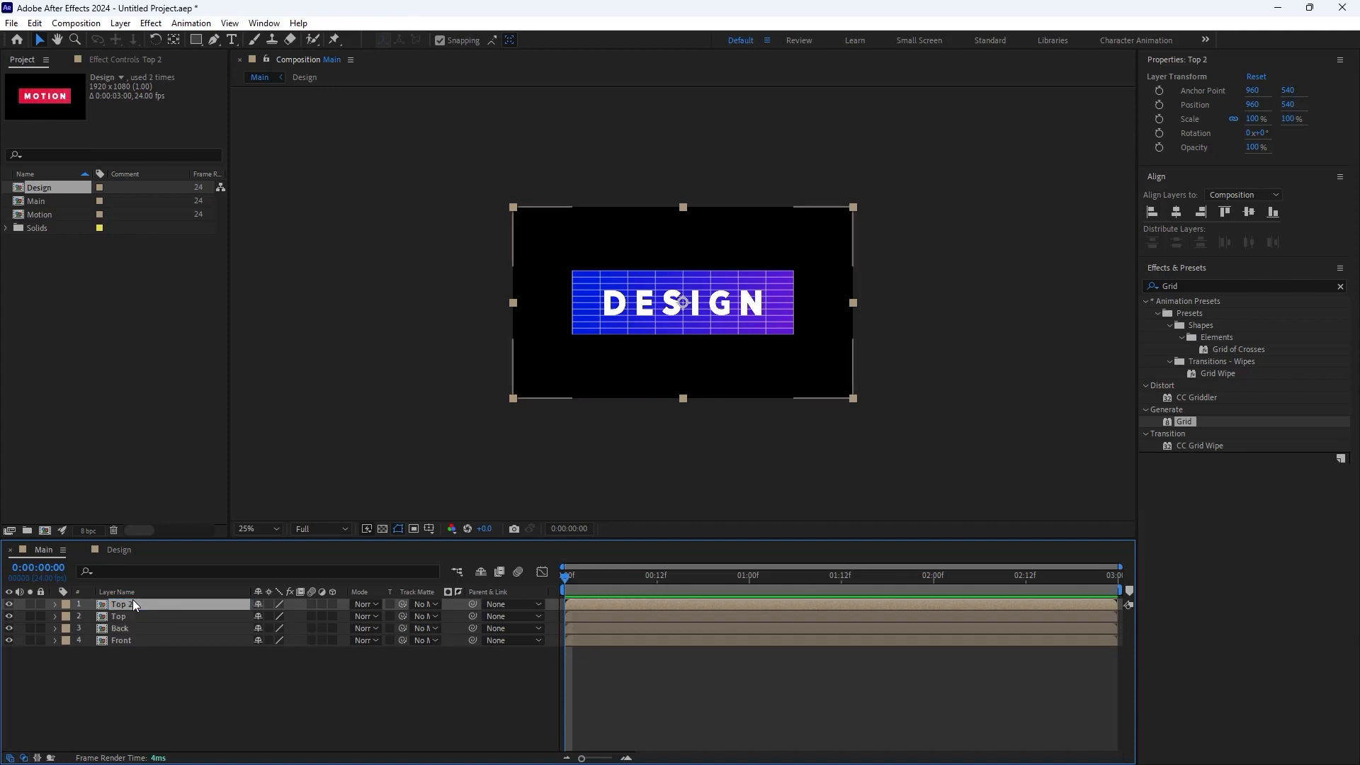
{"action": "key", "text": "Return"}
{"action": "type", "text": "Bottom"}
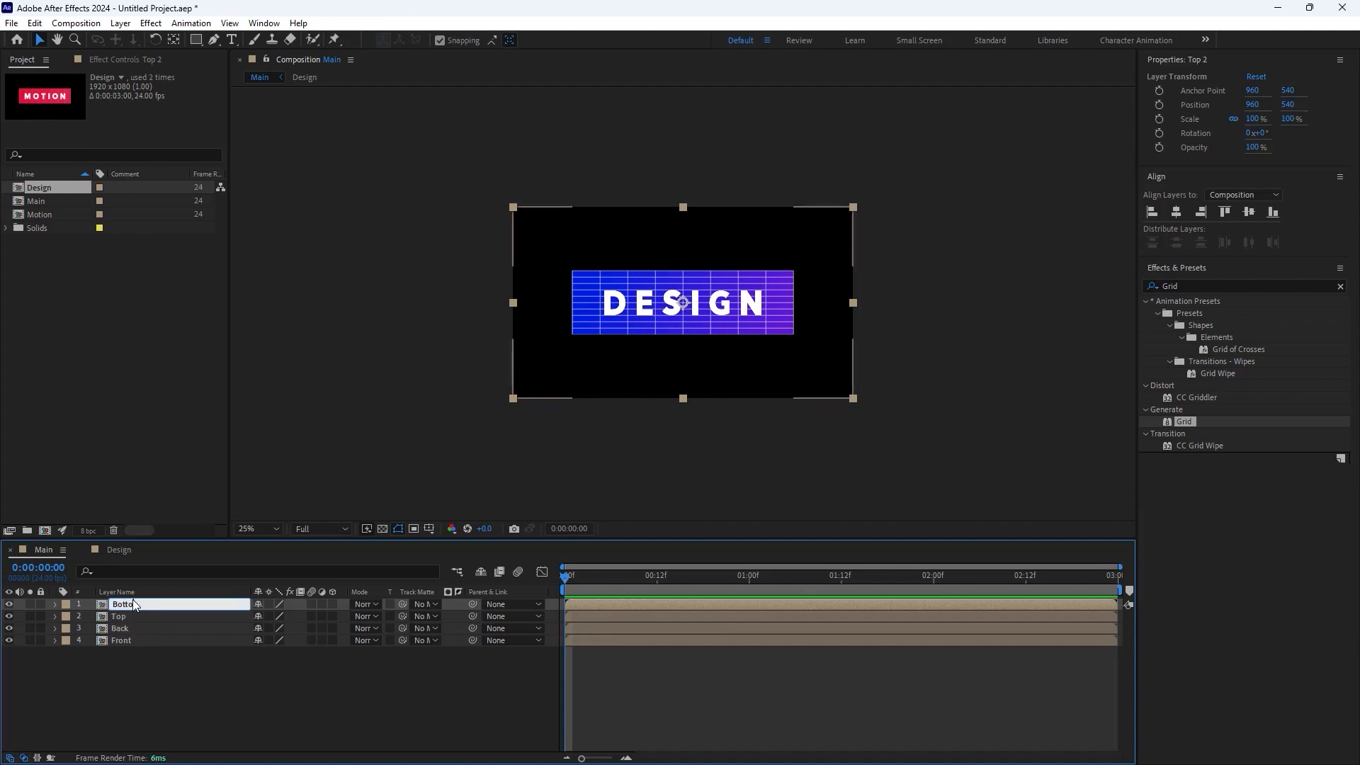
{"action": "key", "text": "Return"}
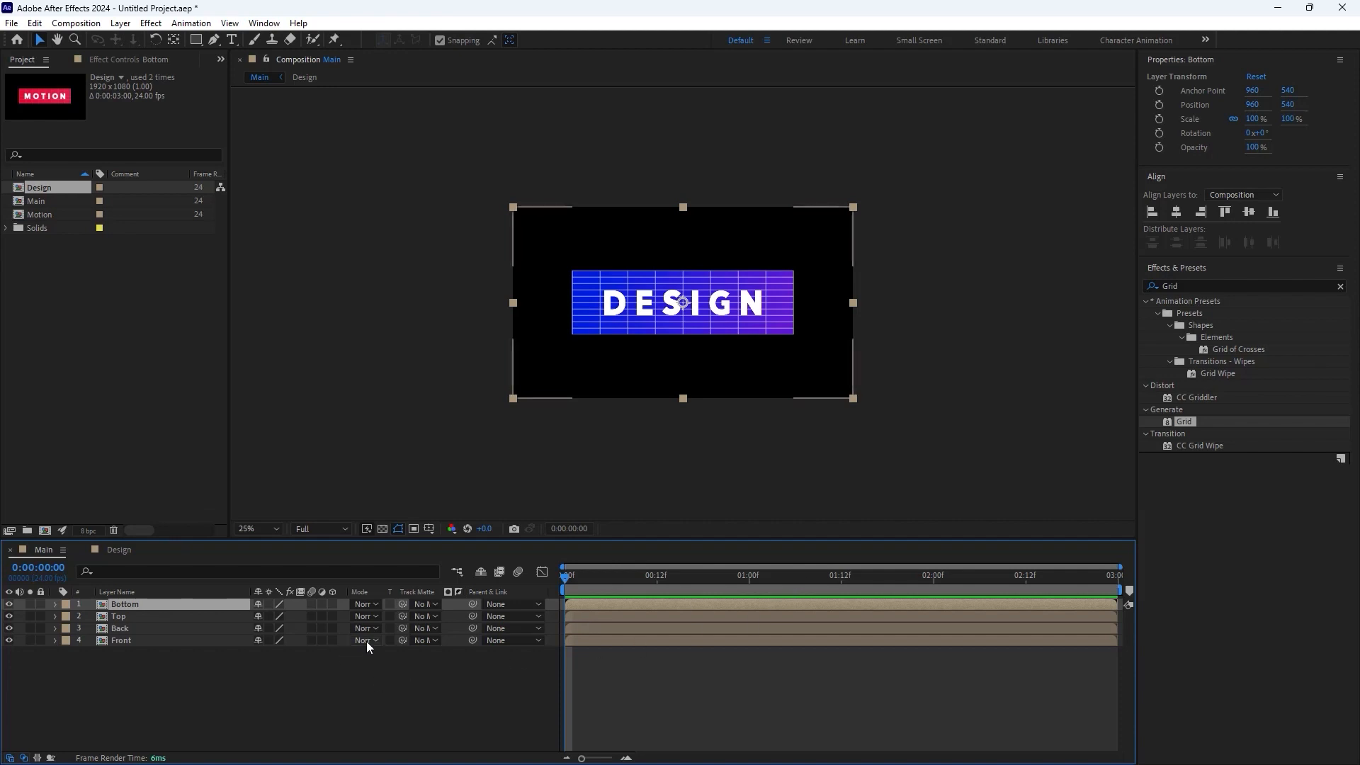
{"action": "left_click_drag", "start_coordinate": [332, 604], "coordinate": [338, 631]}
Switch the viewer to Custom View 1 and solo the Front layer.
{"action": "left_click", "coordinate": [361, 684]}
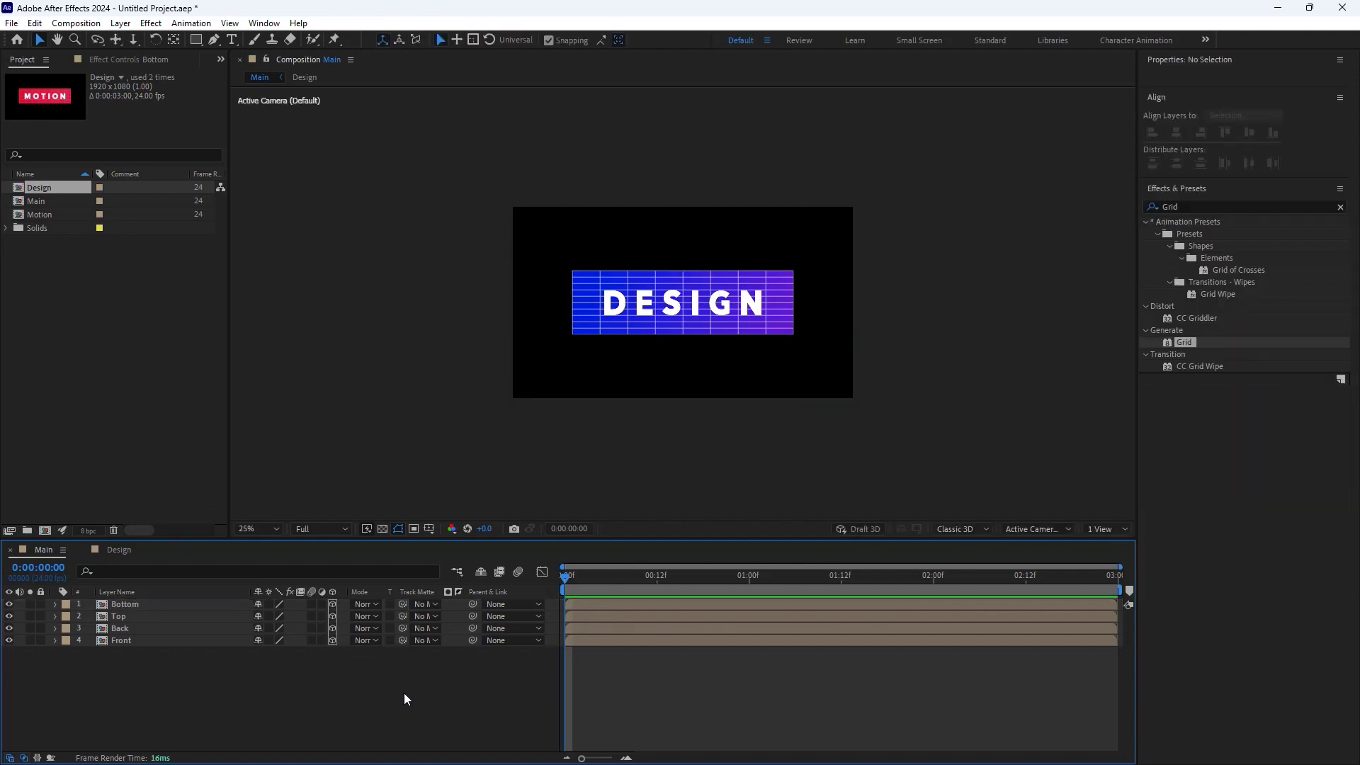
{"action": "left_click", "coordinate": [1063, 531]}
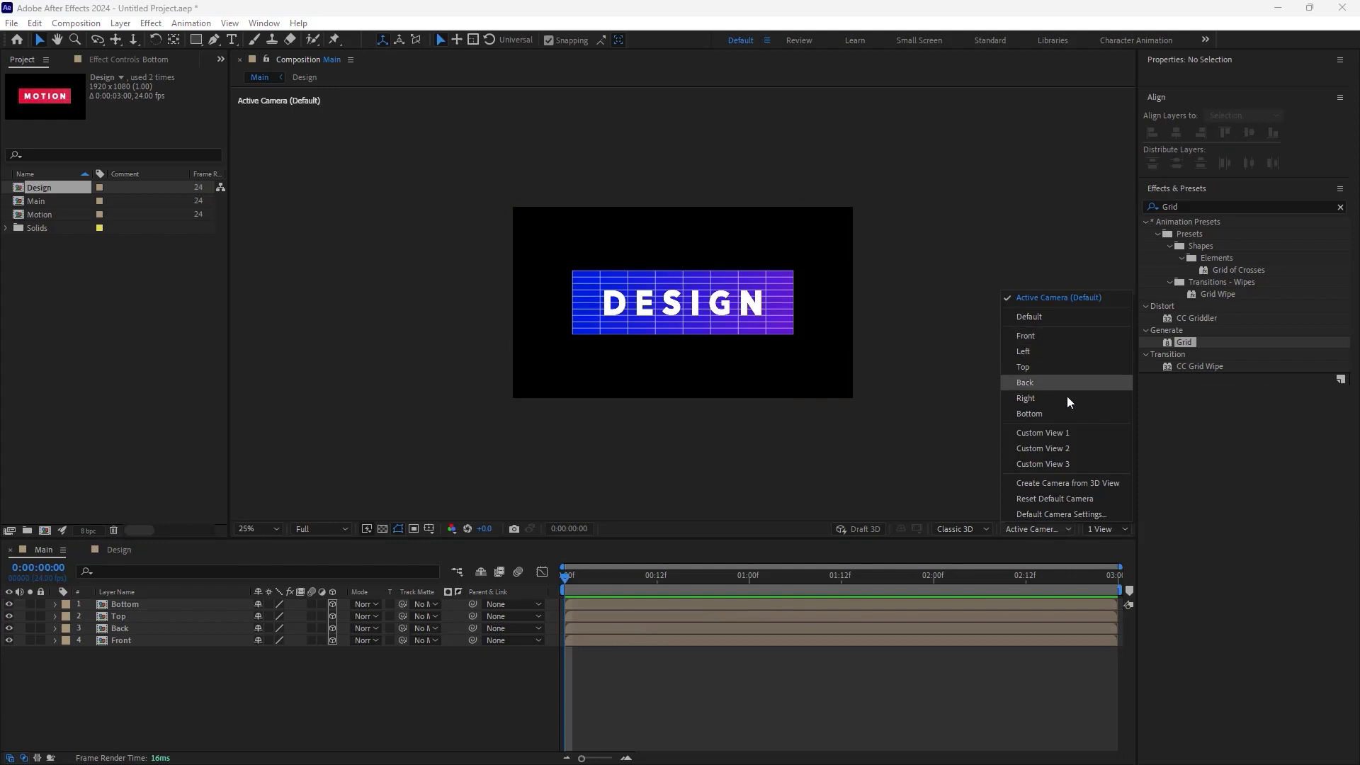
{"action": "left_click", "coordinate": [1043, 433]}
{"action": "key", "text": "period"}
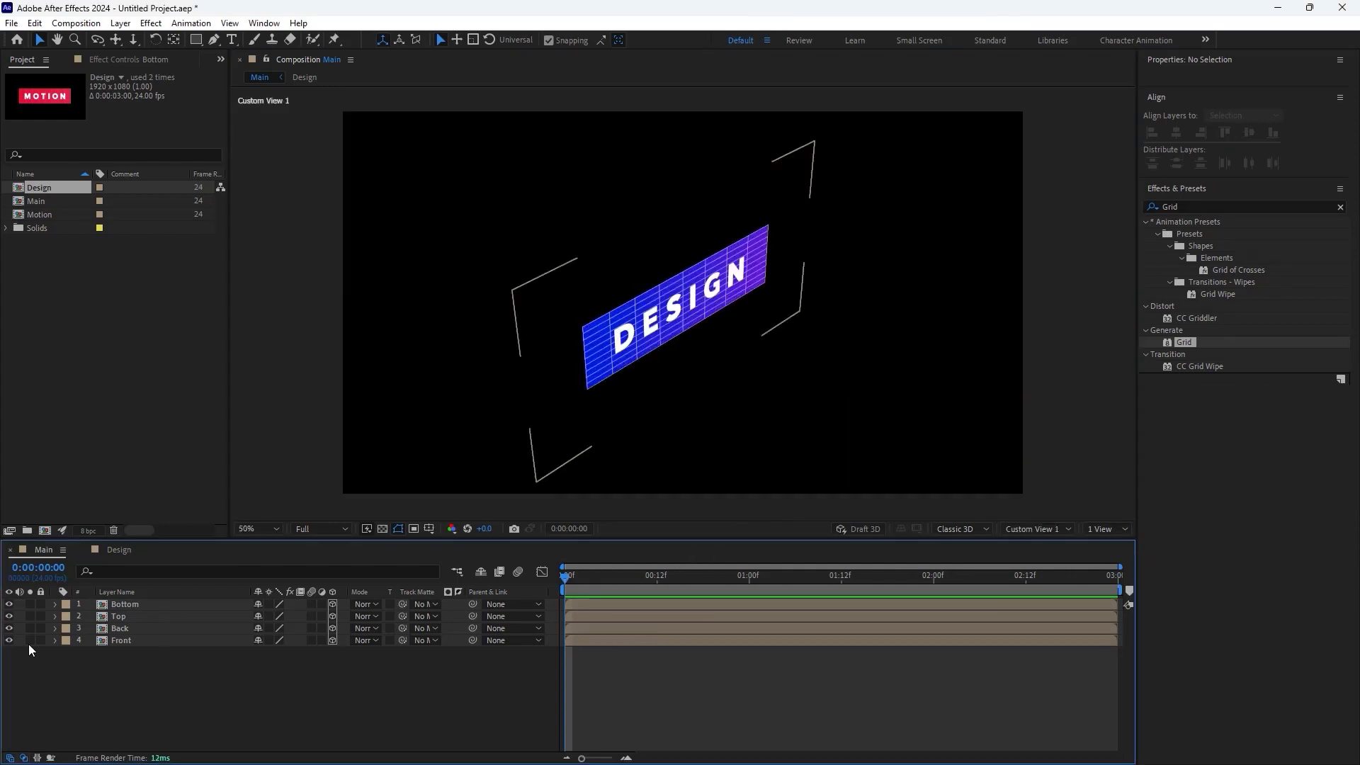
{"action": "left_click", "coordinate": [30, 640]}
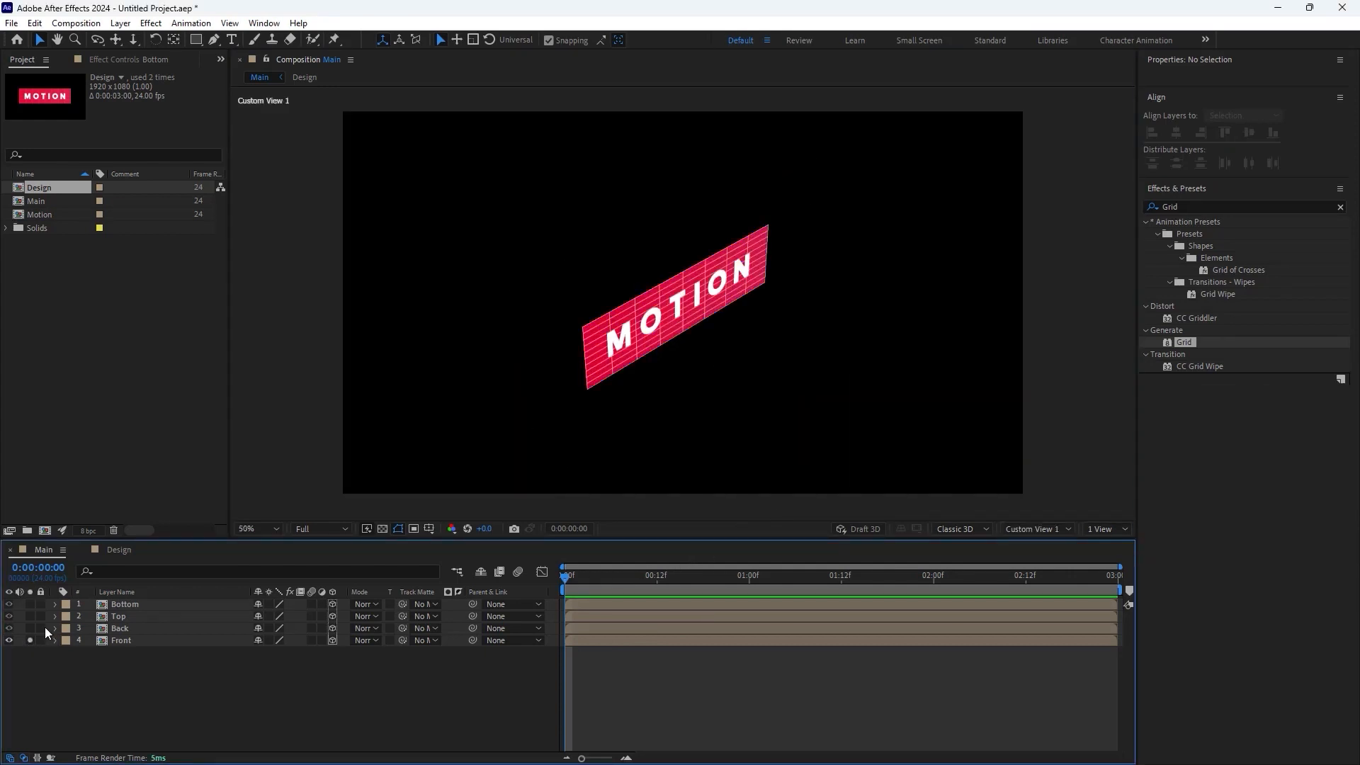
Set Back's Position Z to 200 and Front's Position Z to -200.
{"action": "left_click", "coordinate": [121, 629]}
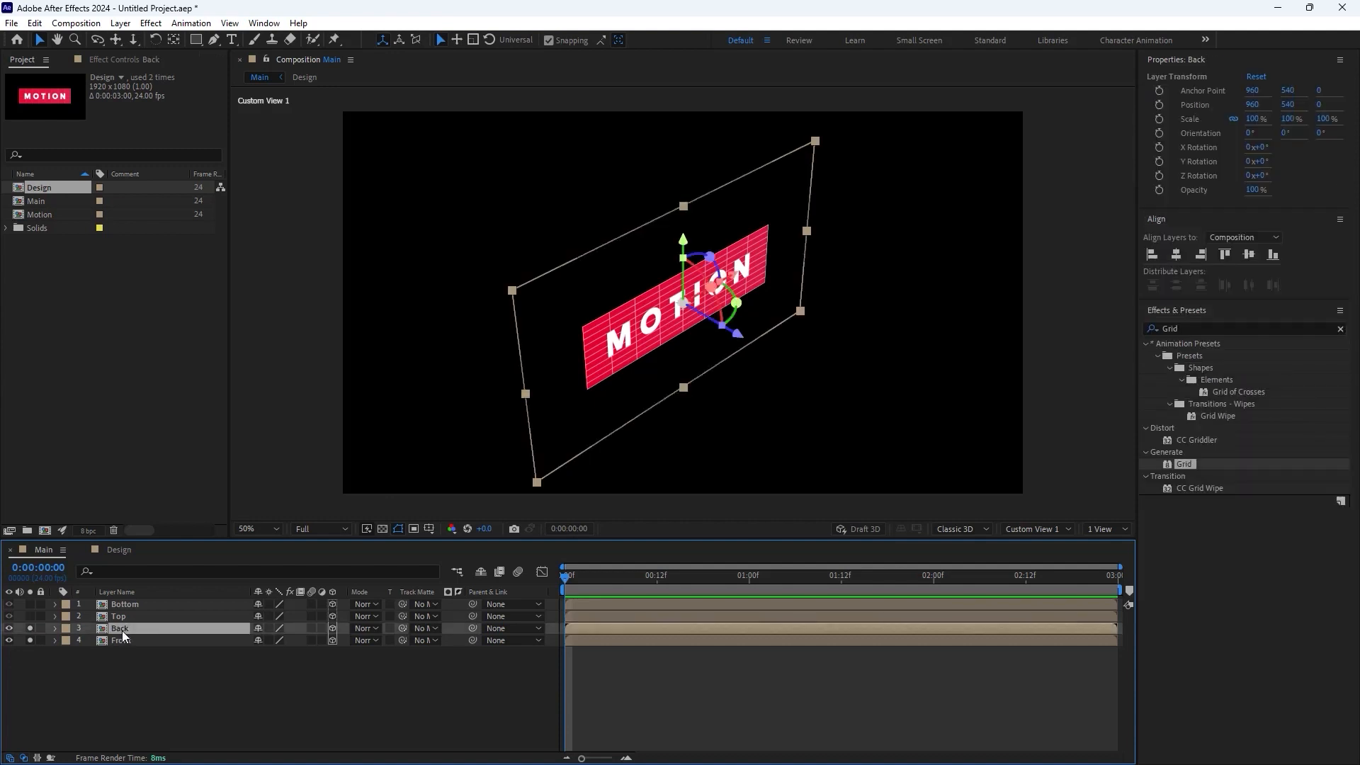
{"action": "key", "text": "p"}
{"action": "left_click", "coordinate": [136, 652]}
{"action": "key", "text": "p"}
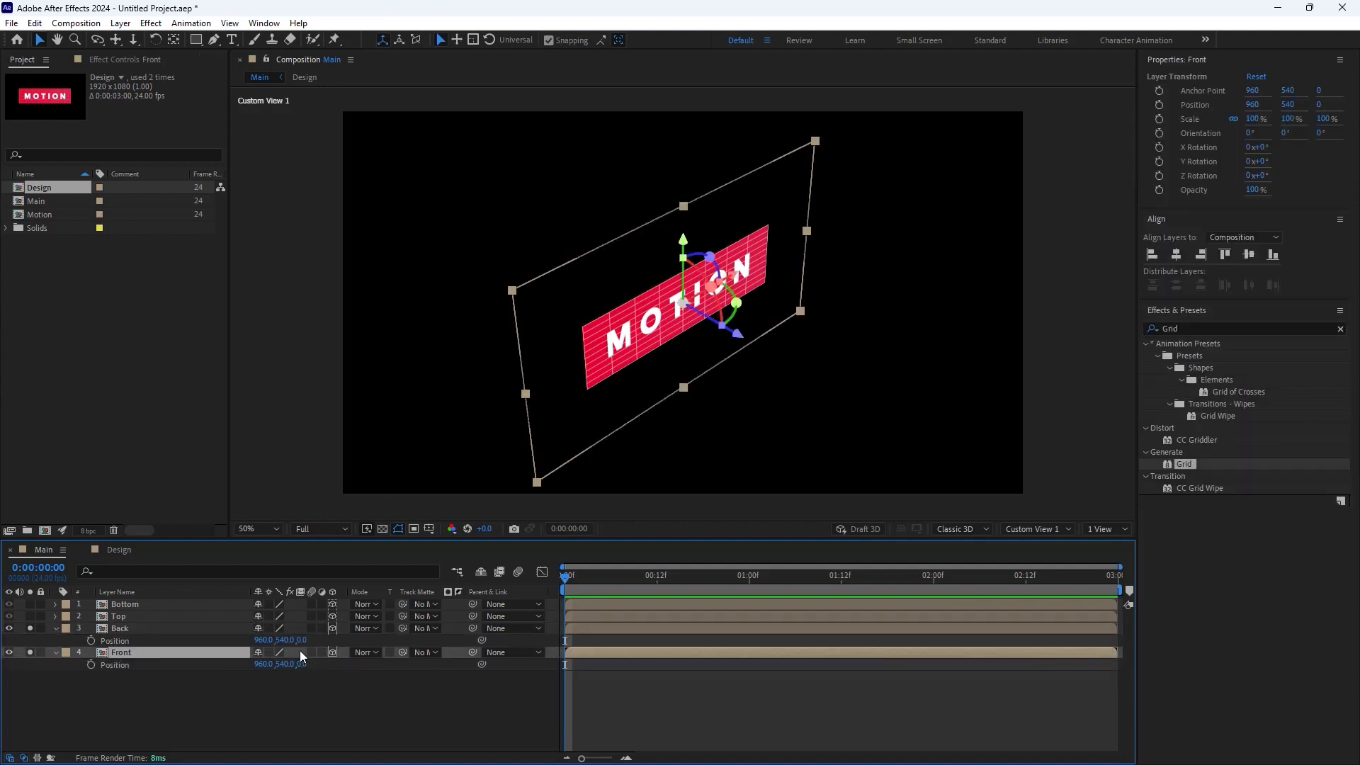
{"action": "left_click_drag", "start_coordinate": [302, 640], "coordinate": [450, 651]}
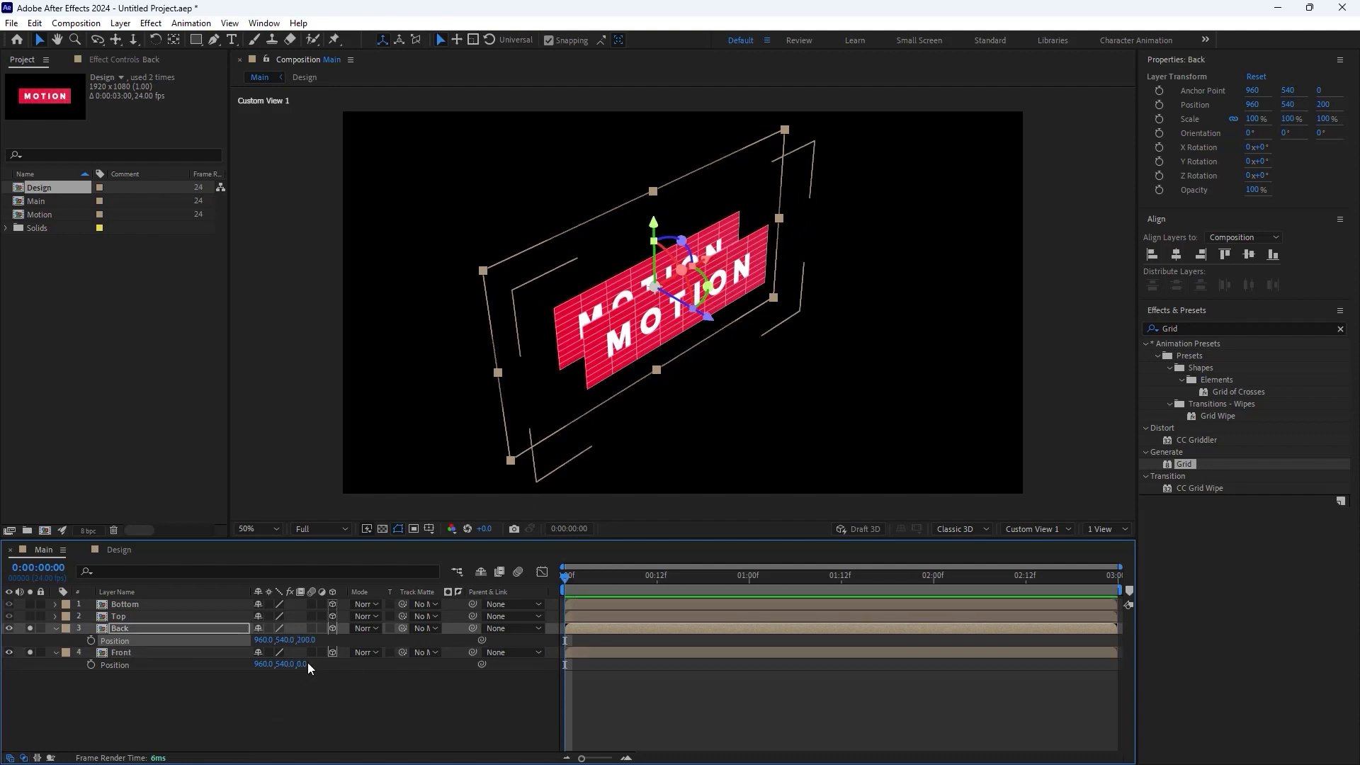
{"action": "left_click_drag", "start_coordinate": [307, 661], "coordinate": [190, 696]}
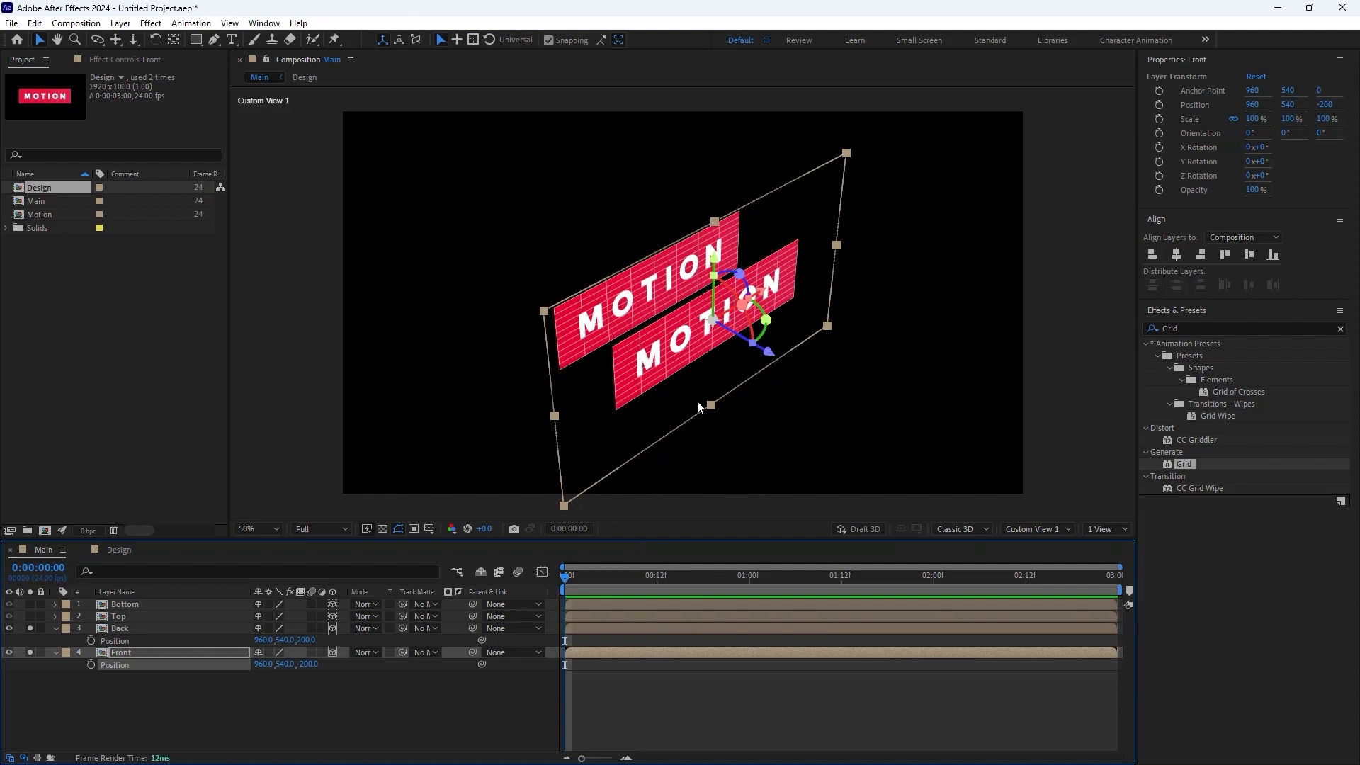
Solo the Top DESIGN card and set its X Rotation to -90°, viewed from the Top.
{"action": "left_click", "coordinate": [140, 617]}
{"action": "left_click", "coordinate": [30, 615]}
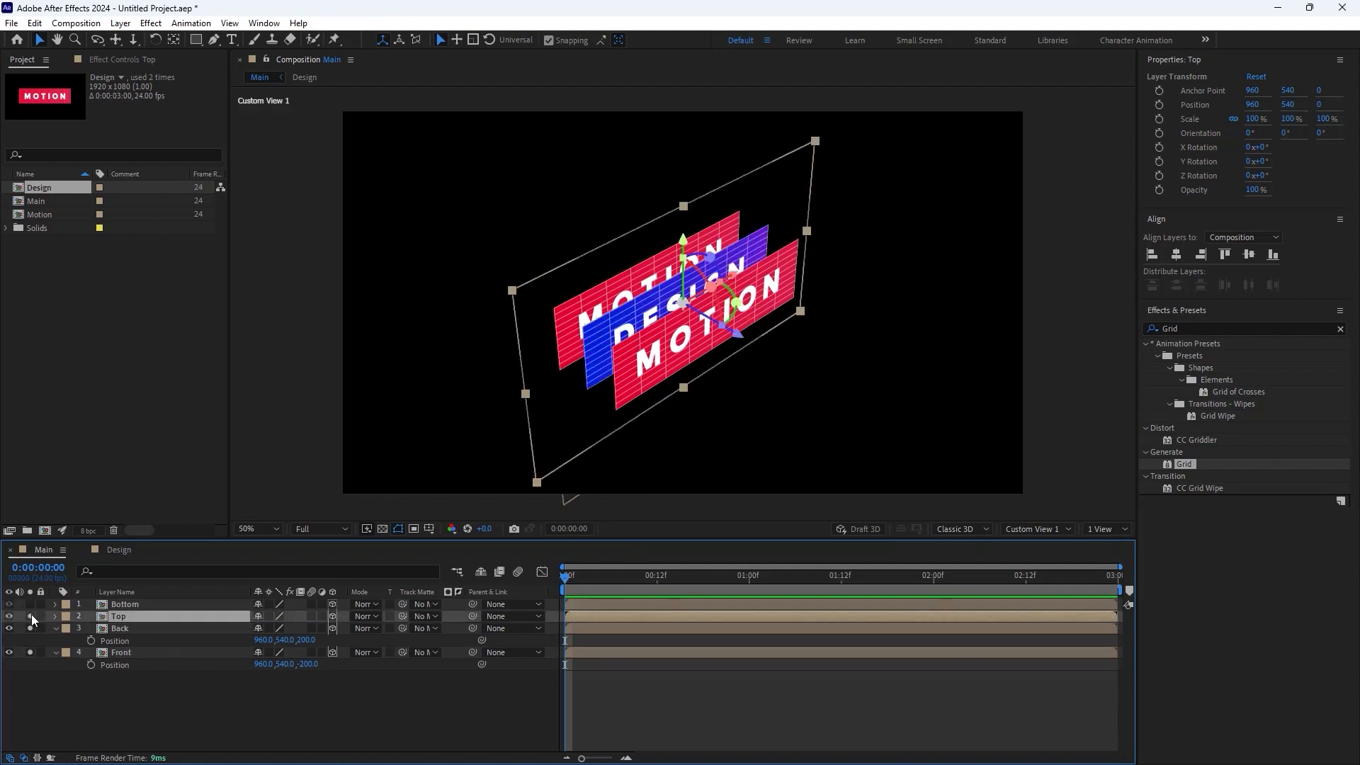
{"action": "key", "text": "r"}
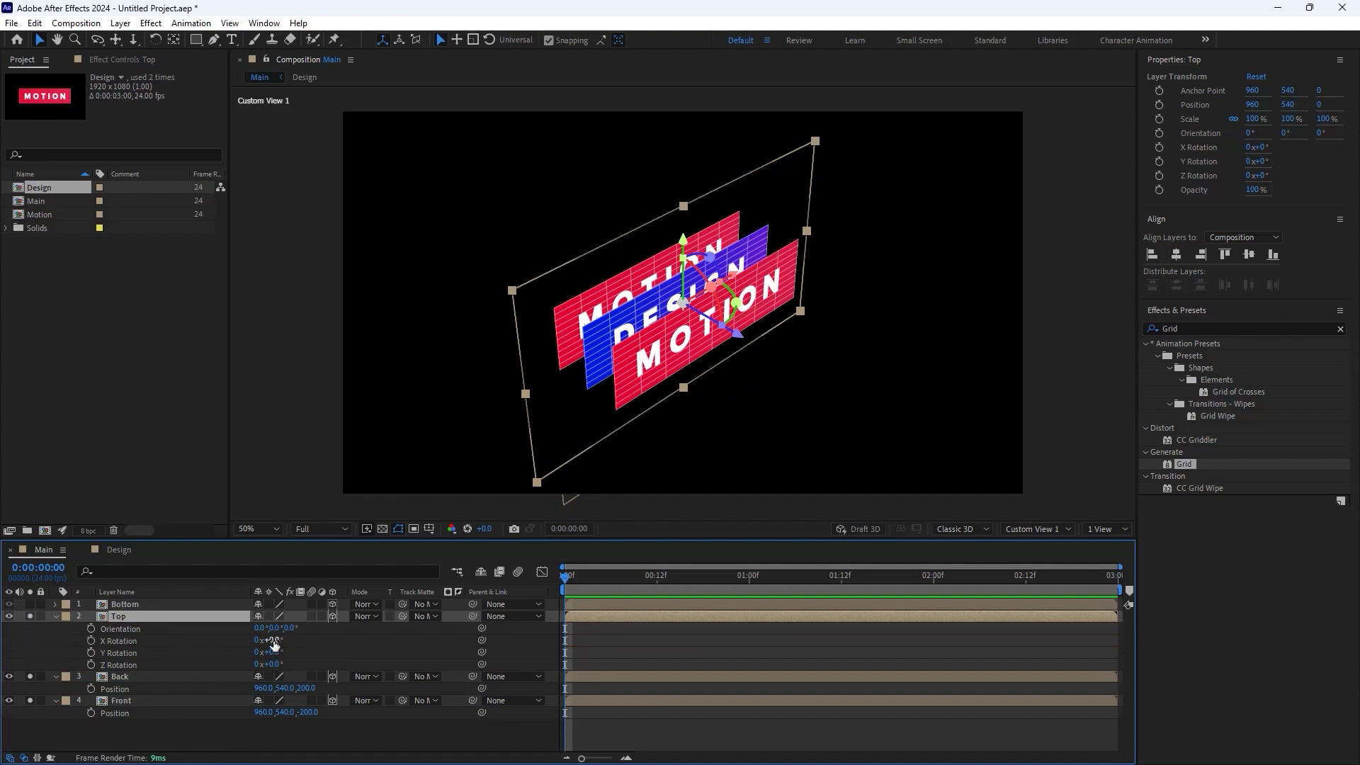
{"action": "left_click_drag", "start_coordinate": [274, 642], "coordinate": [263, 646]}
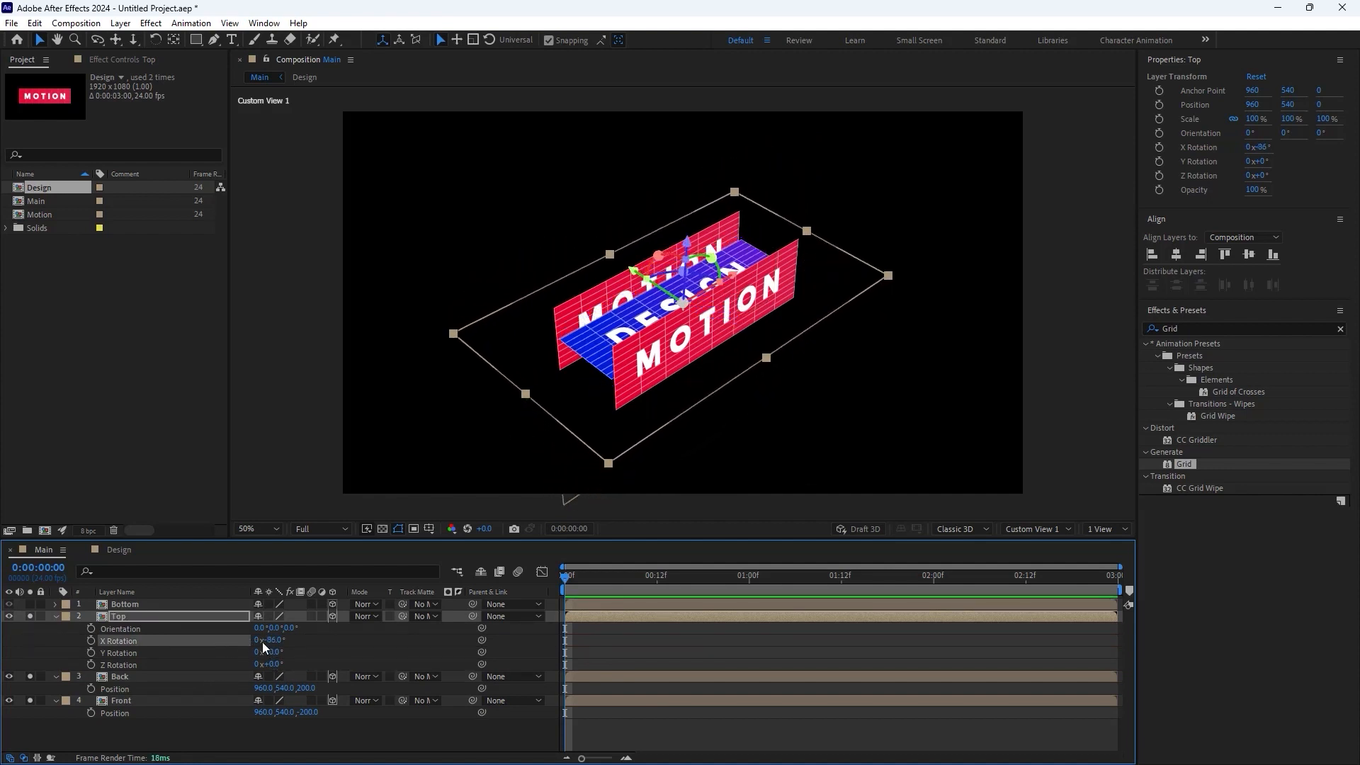
{"action": "left_click", "coordinate": [263, 644]}
{"action": "key", "text": "Return"}
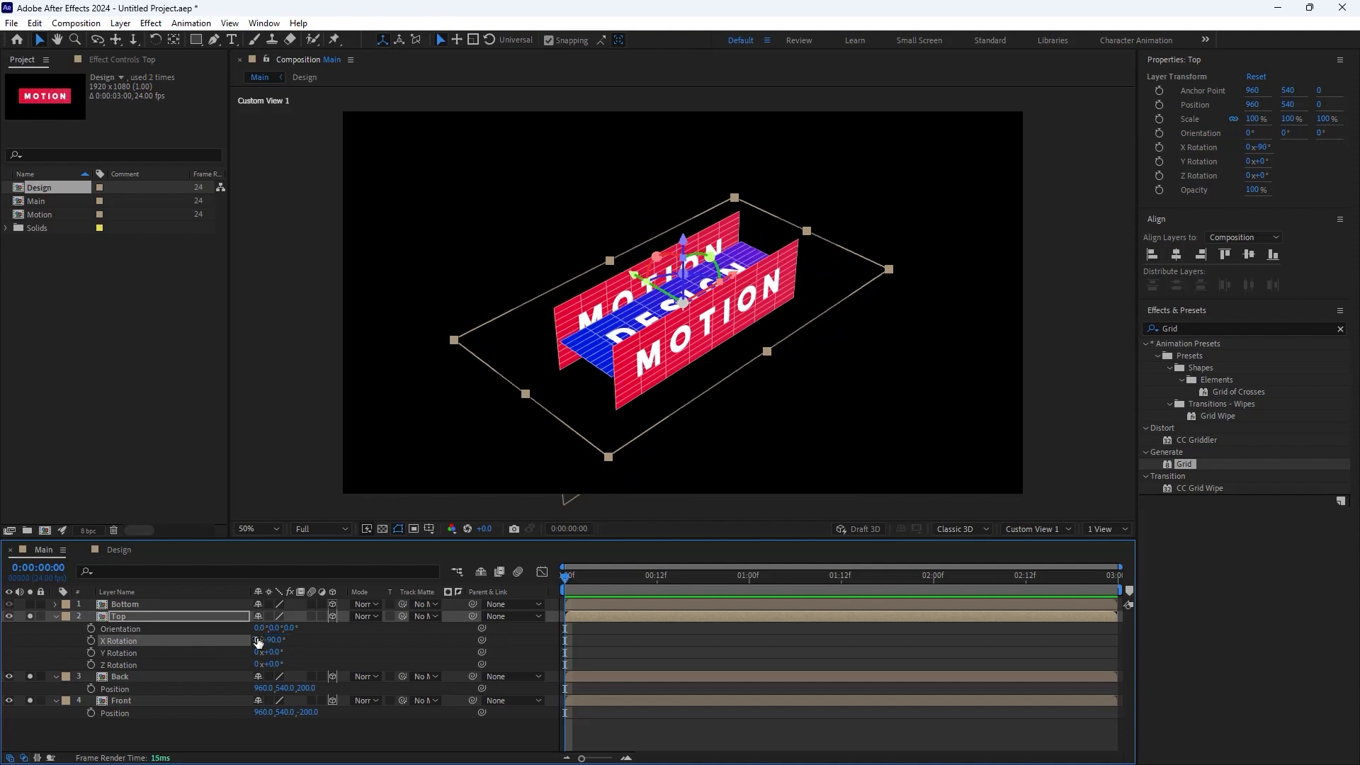
{"action": "left_click", "coordinate": [1034, 529]}
{"action": "left_click", "coordinate": [1032, 350]}
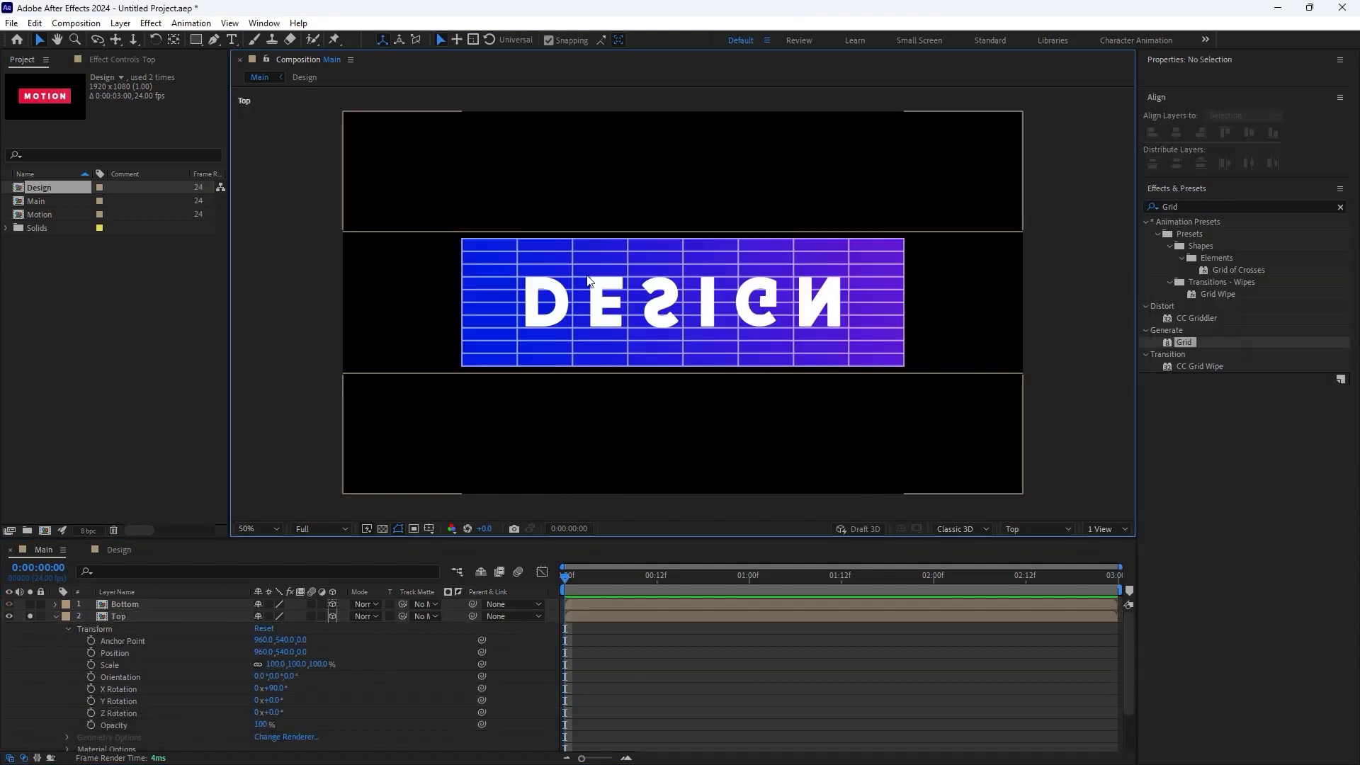
Move the Back card to Z 182 and the Front card to Z -182, then return to Default view.
{"action": "left_click", "coordinate": [151, 615]}
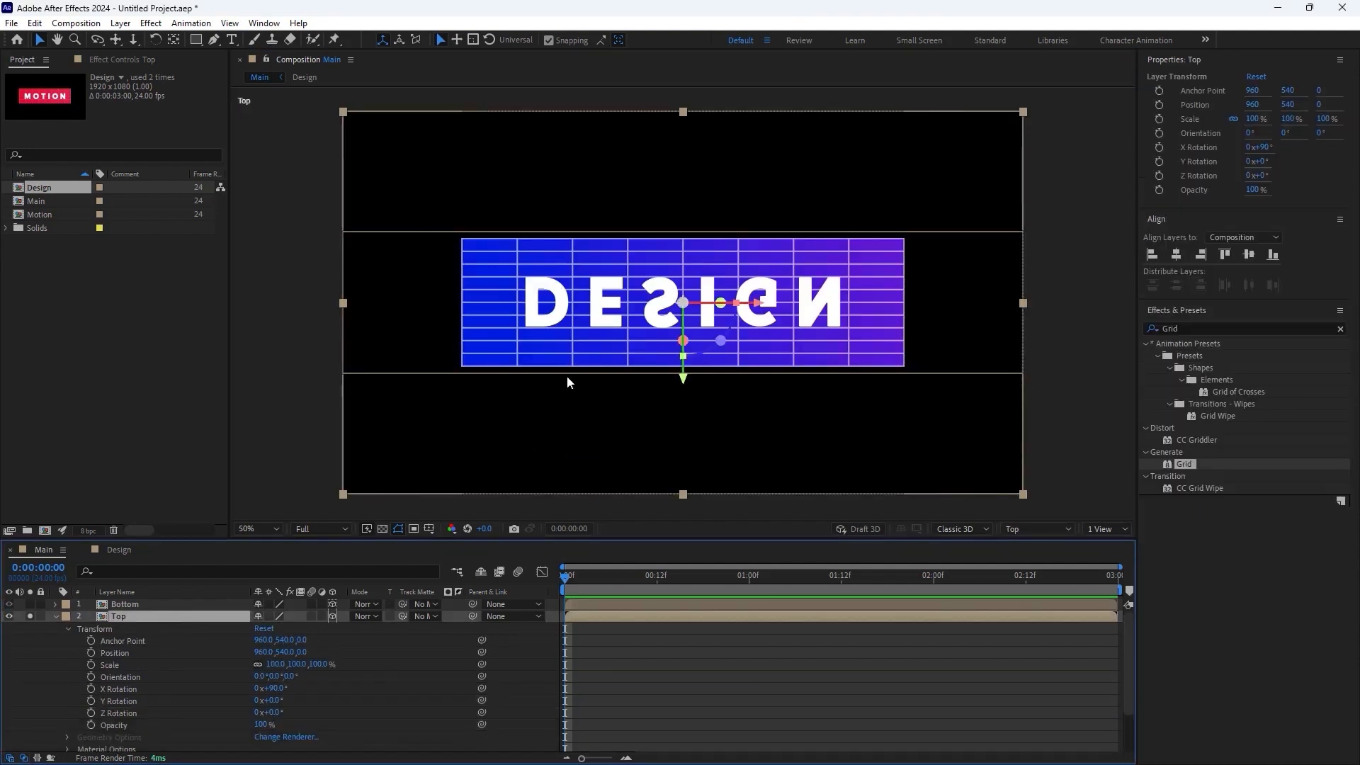
{"action": "left_click", "coordinate": [182, 605]}
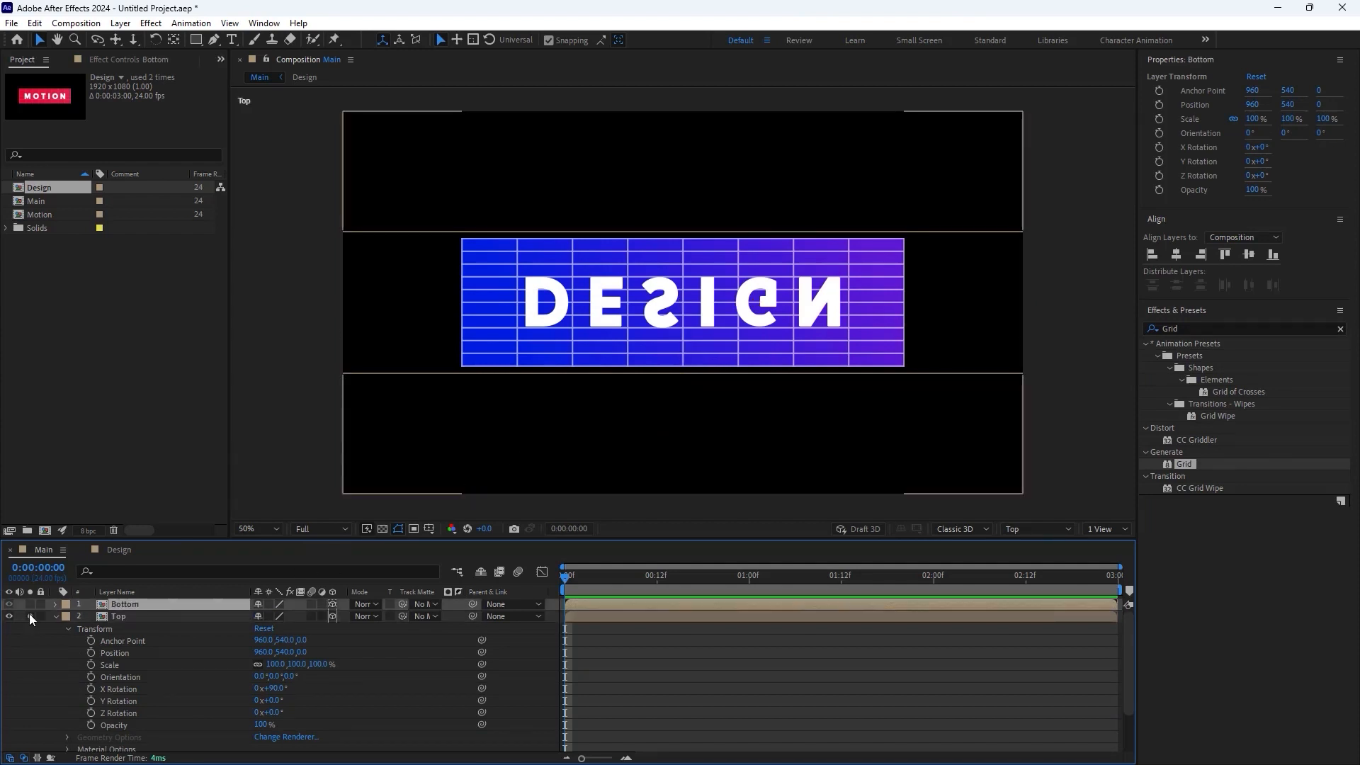
{"action": "scroll", "coordinate": [28, 614], "scroll_direction": "down", "scroll_amount": 3}
{"action": "left_click", "coordinate": [152, 707]}
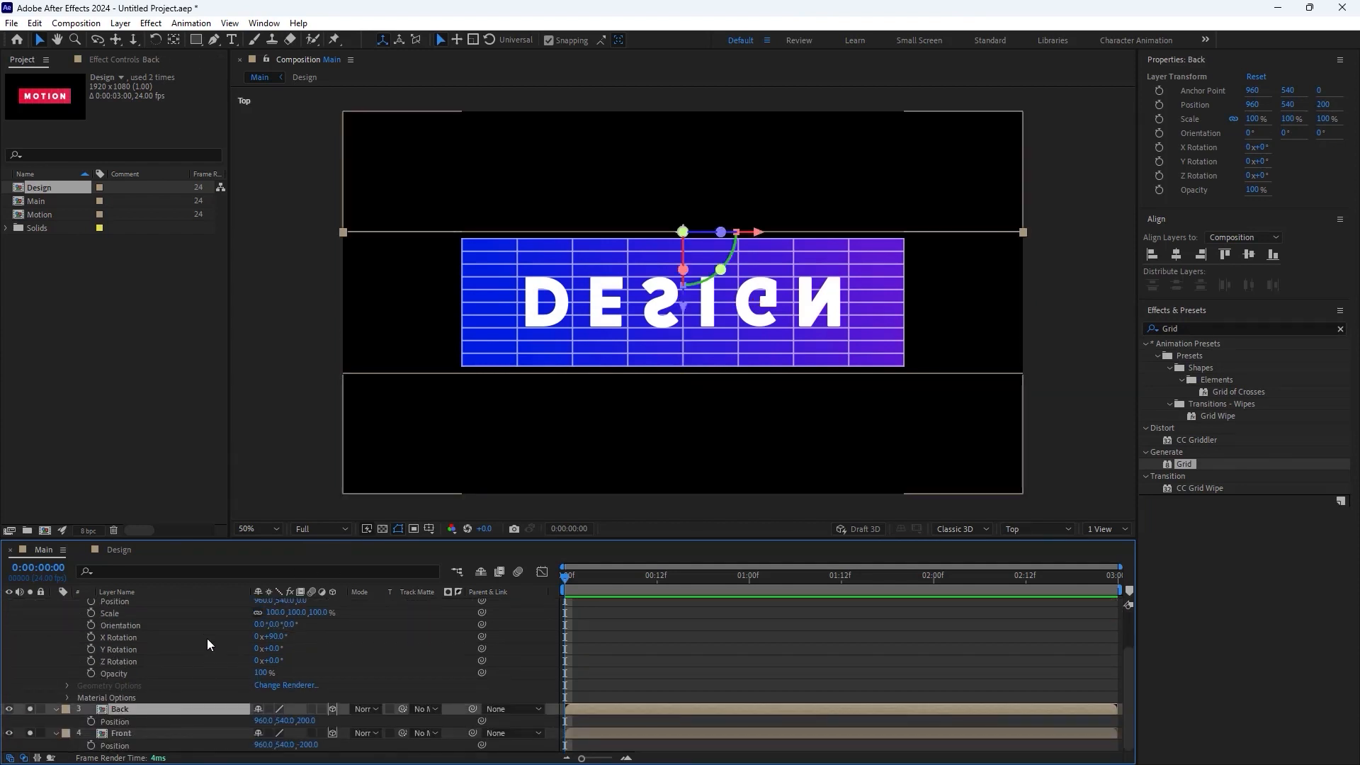
{"action": "key", "text": "Down"}
{"action": "key", "text": "Down"}
{"action": "key", "text": "Down"}
{"action": "key", "text": "Down"}
{"action": "key", "text": "Down"}
{"action": "key", "text": "Down"}
{"action": "key", "text": "Down"}
{"action": "key", "text": "Down"}
{"action": "key", "text": "Down"}
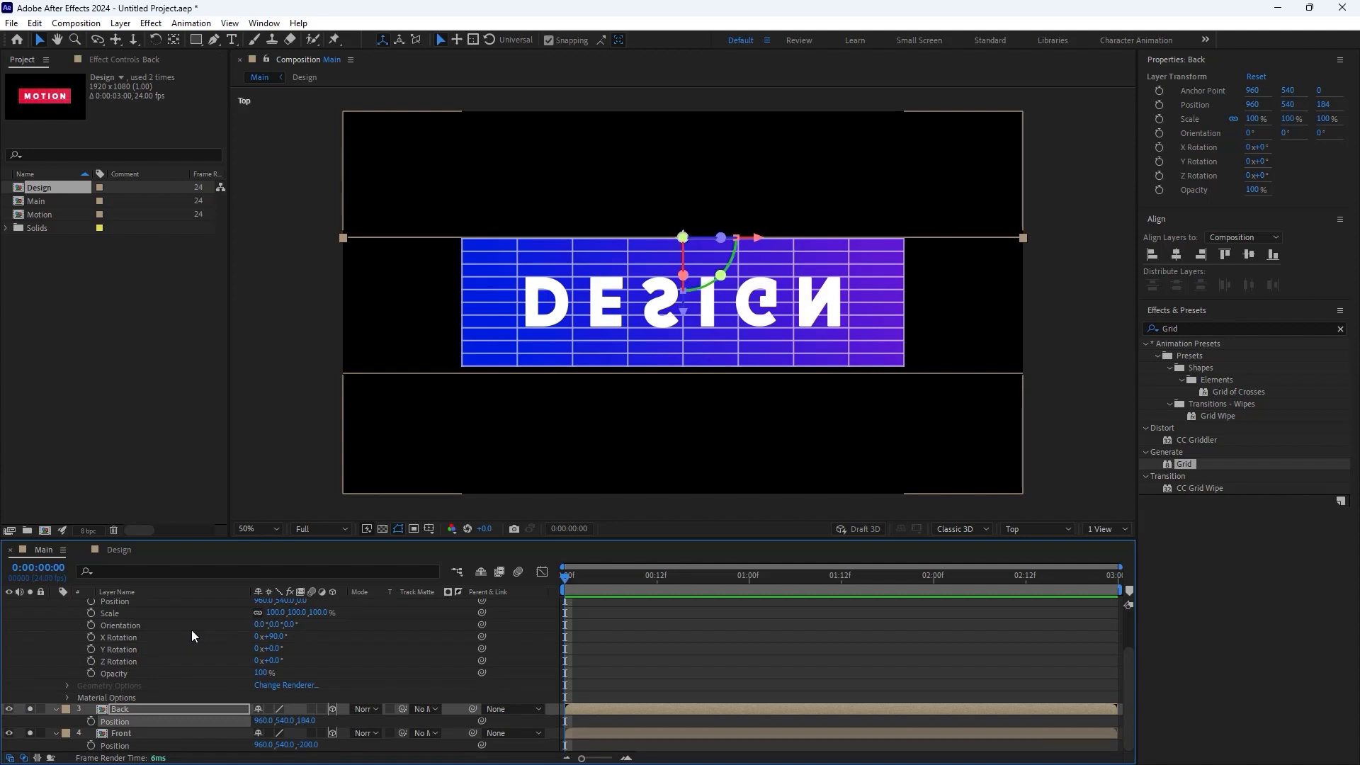
{"action": "left_click", "coordinate": [122, 737]}
{"action": "key", "text": "Up"}
{"action": "key", "text": "Up"}
{"action": "key", "text": "Up"}
{"action": "key", "text": "Up"}
{"action": "key", "text": "Up"}
{"action": "key", "text": "Up"}
{"action": "key", "text": "Up"}
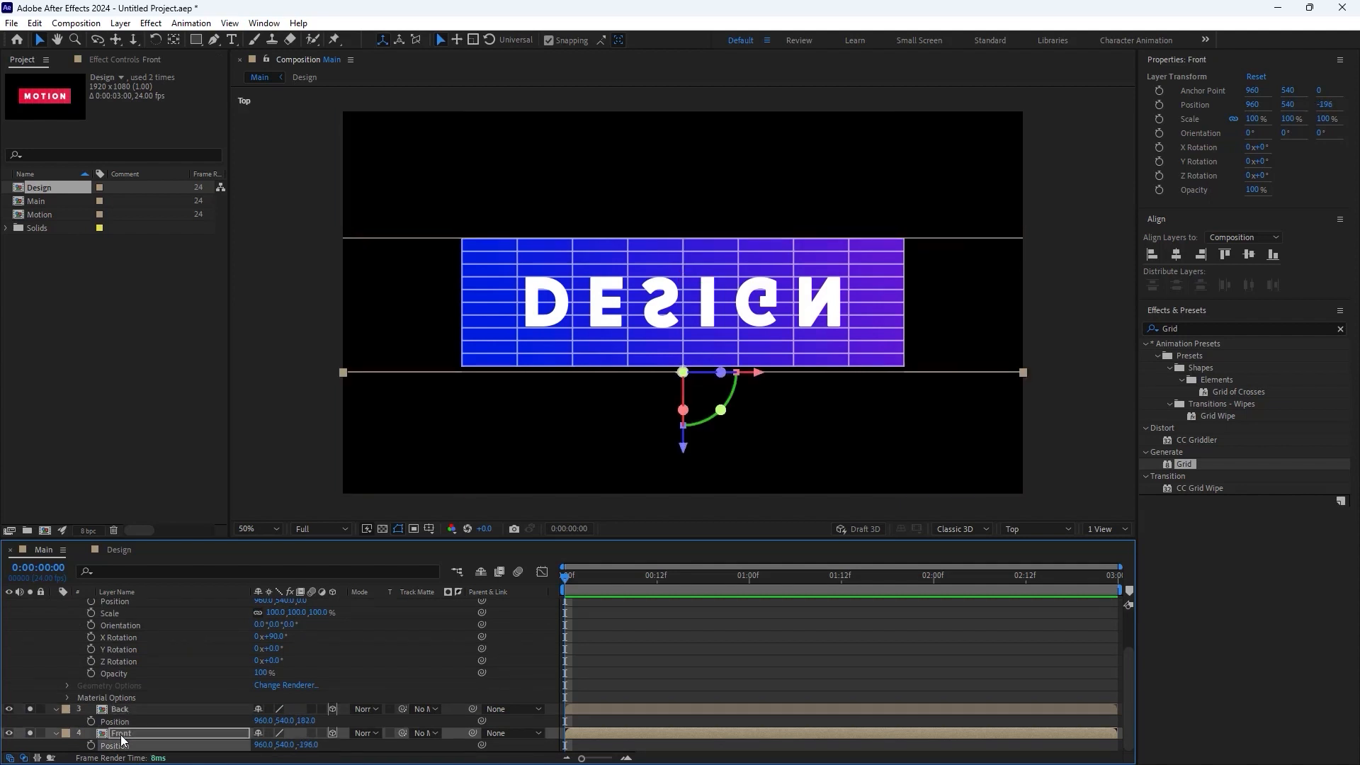
{"action": "key", "text": "Up"}
{"action": "key", "text": "Up"}
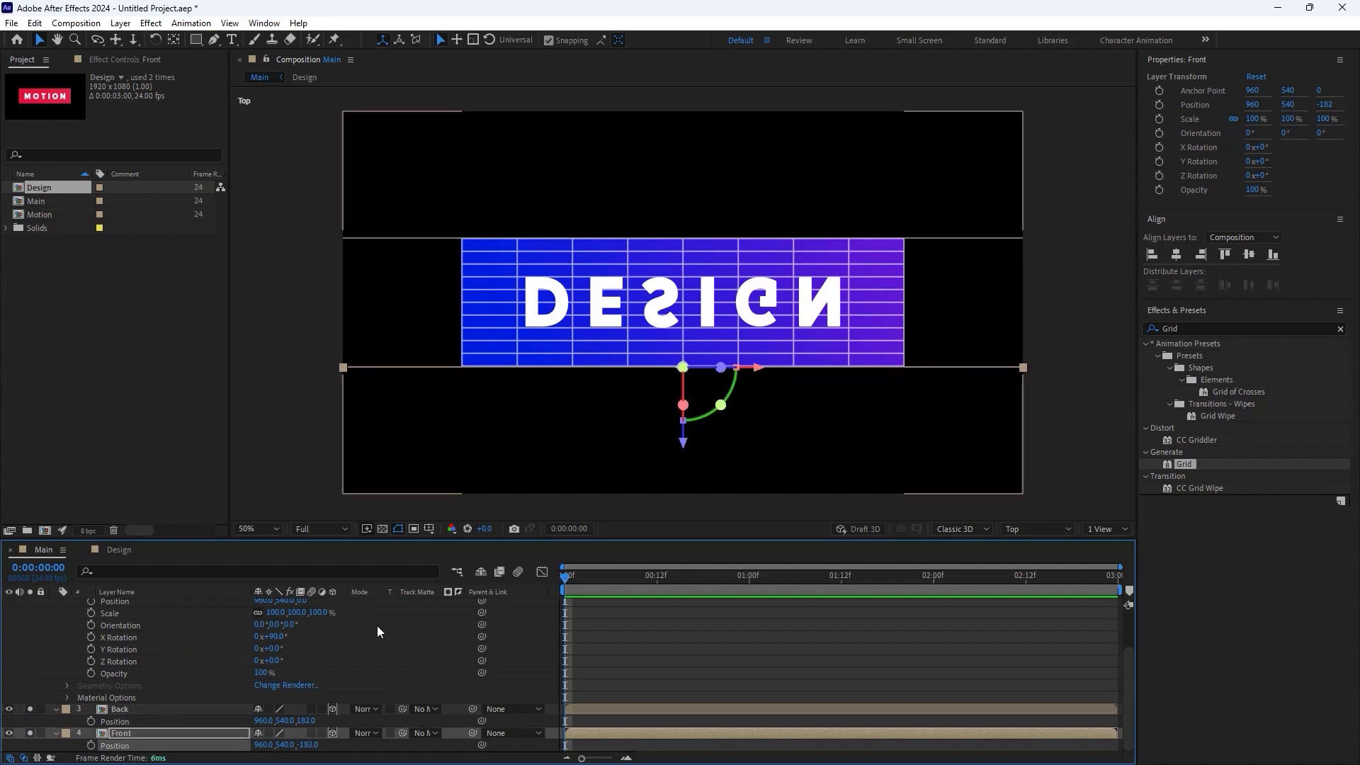
{"action": "left_click", "coordinate": [1002, 529]}
{"action": "left_click", "coordinate": [1043, 314]}
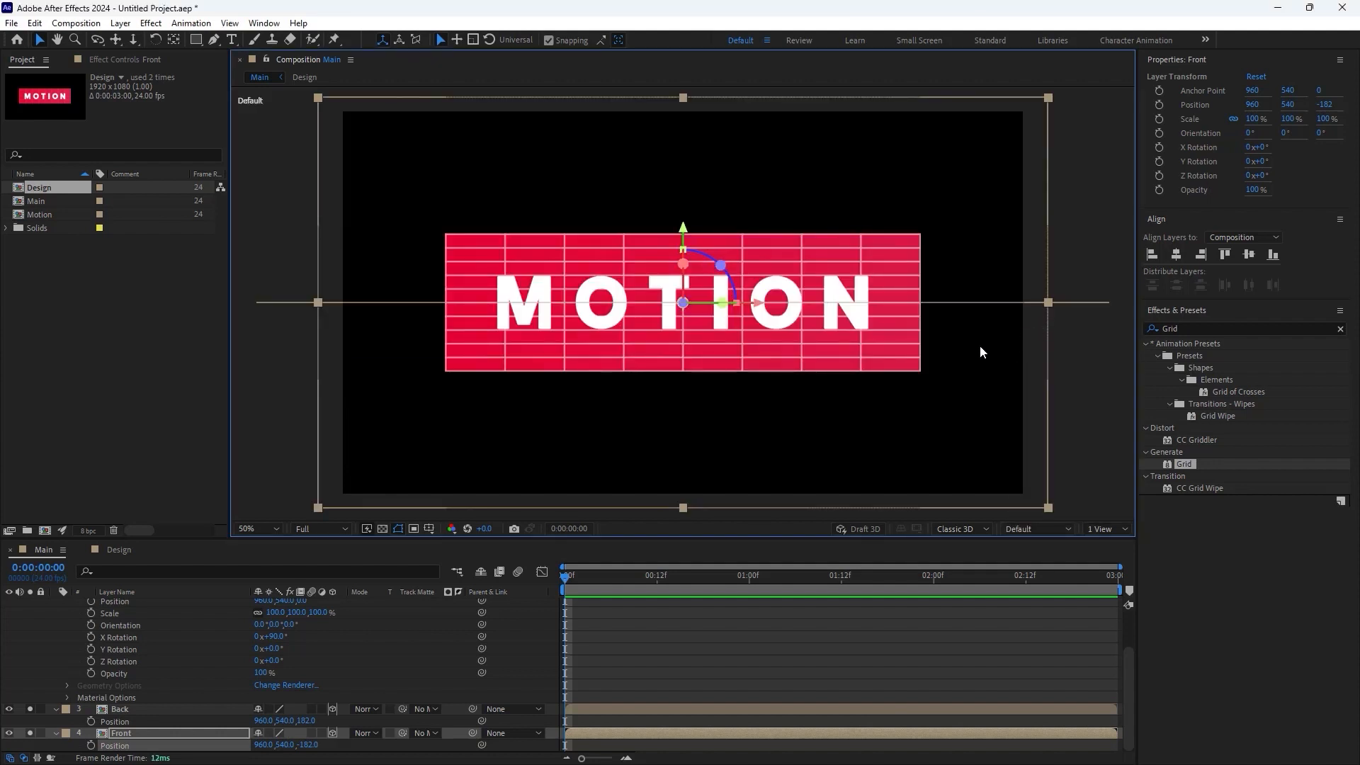
In Custom View 1, raise the Top DESIGN card to a vertical position of 350.
{"action": "left_click", "coordinate": [1056, 529]}
{"action": "left_click", "coordinate": [1051, 429]}
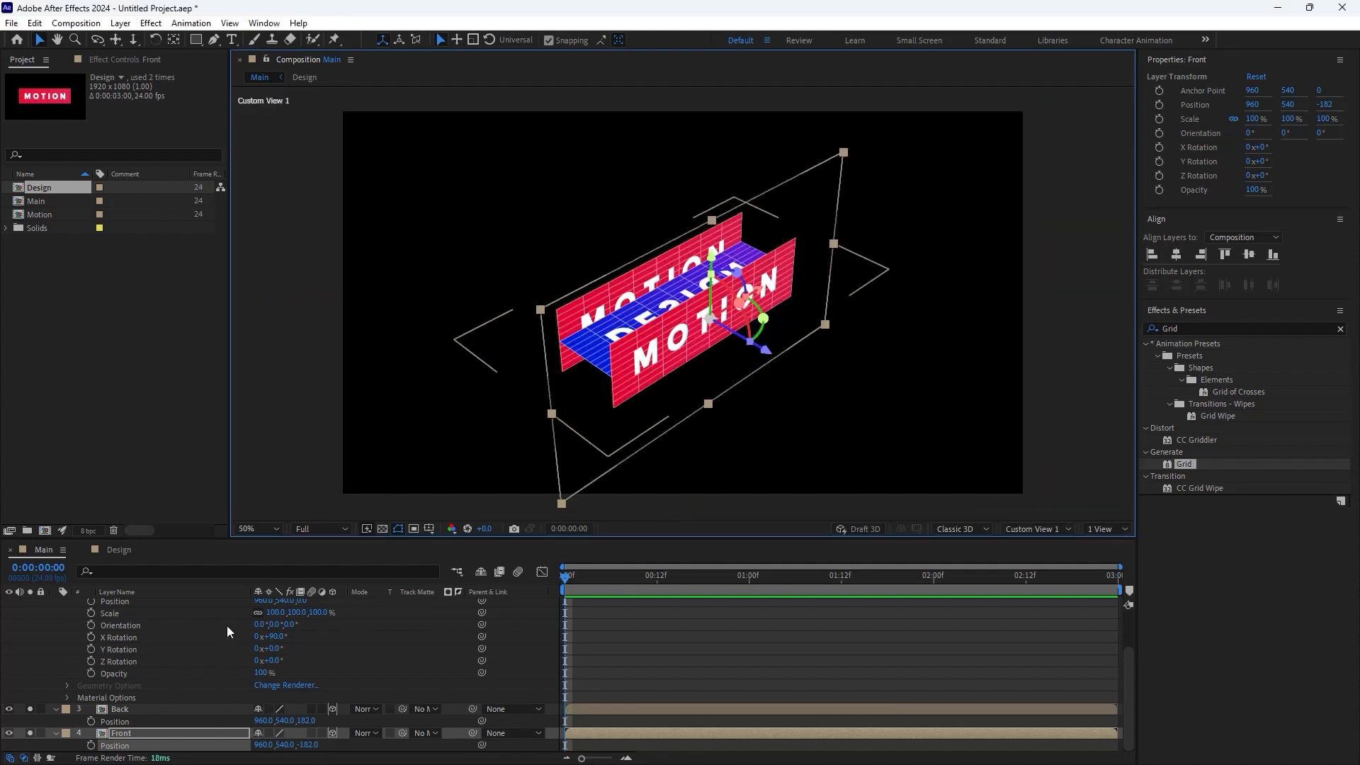
{"action": "scroll", "coordinate": [198, 652], "scroll_direction": "up", "scroll_amount": 2}
{"action": "left_click", "coordinate": [174, 683]}
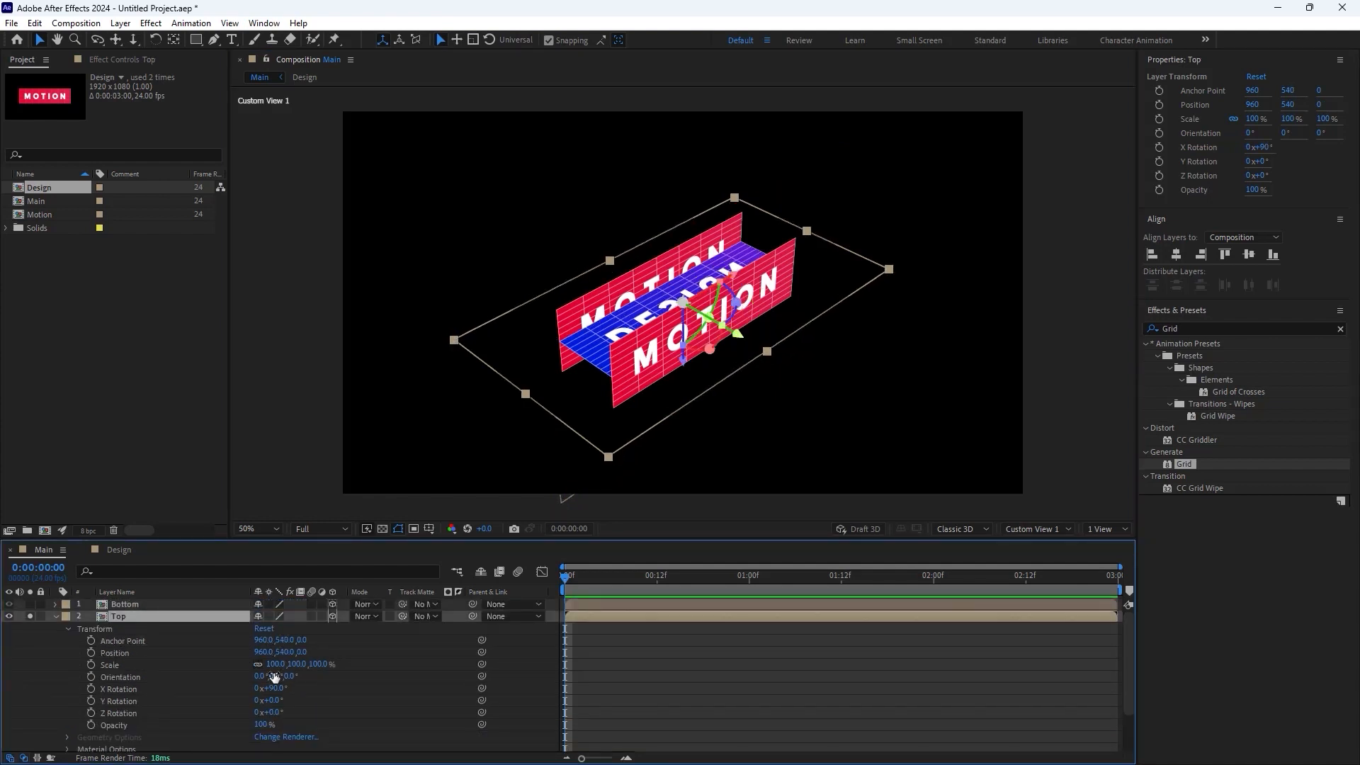
{"action": "left_click_drag", "start_coordinate": [282, 652], "coordinate": [126, 687]}
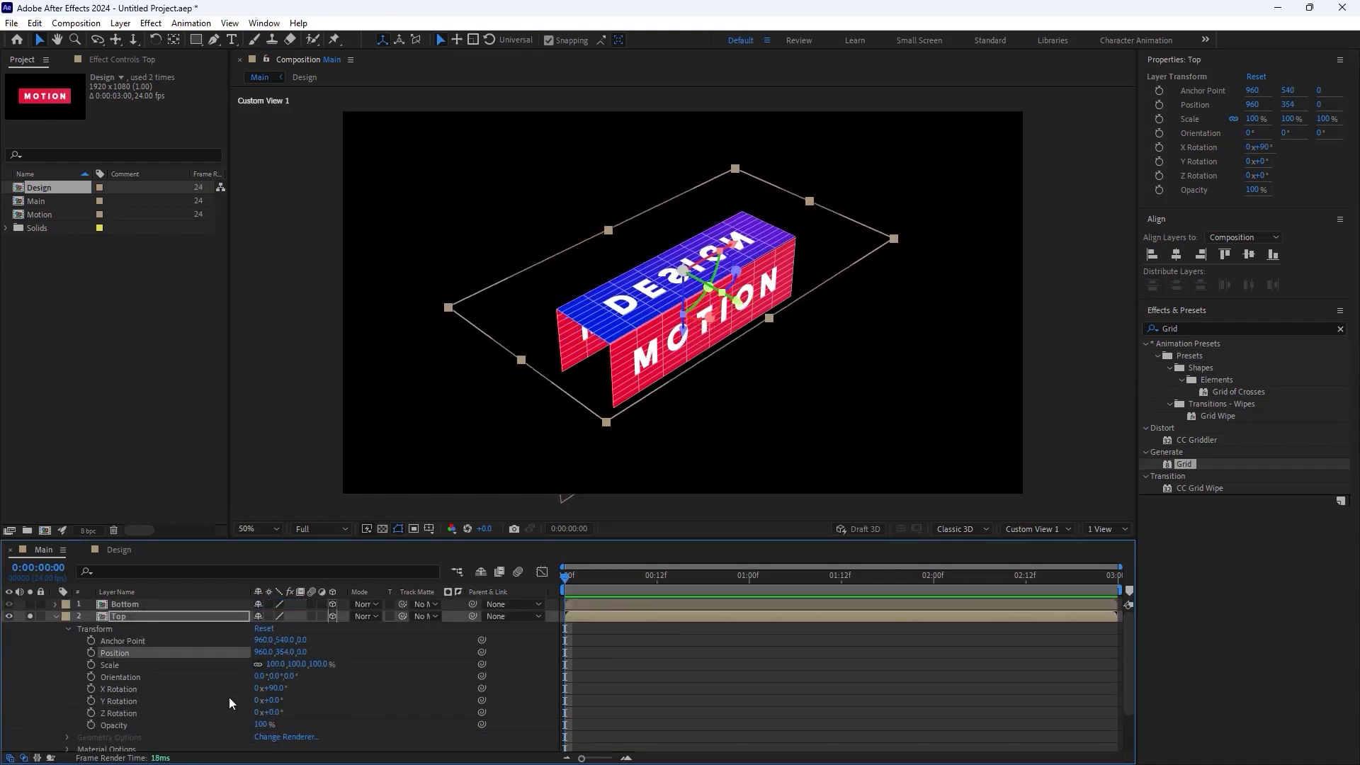
{"action": "left_click", "coordinate": [281, 652]}
{"action": "type", "text": "340"}
{"action": "key", "text": "Return"}
{"action": "key", "text": "period"}
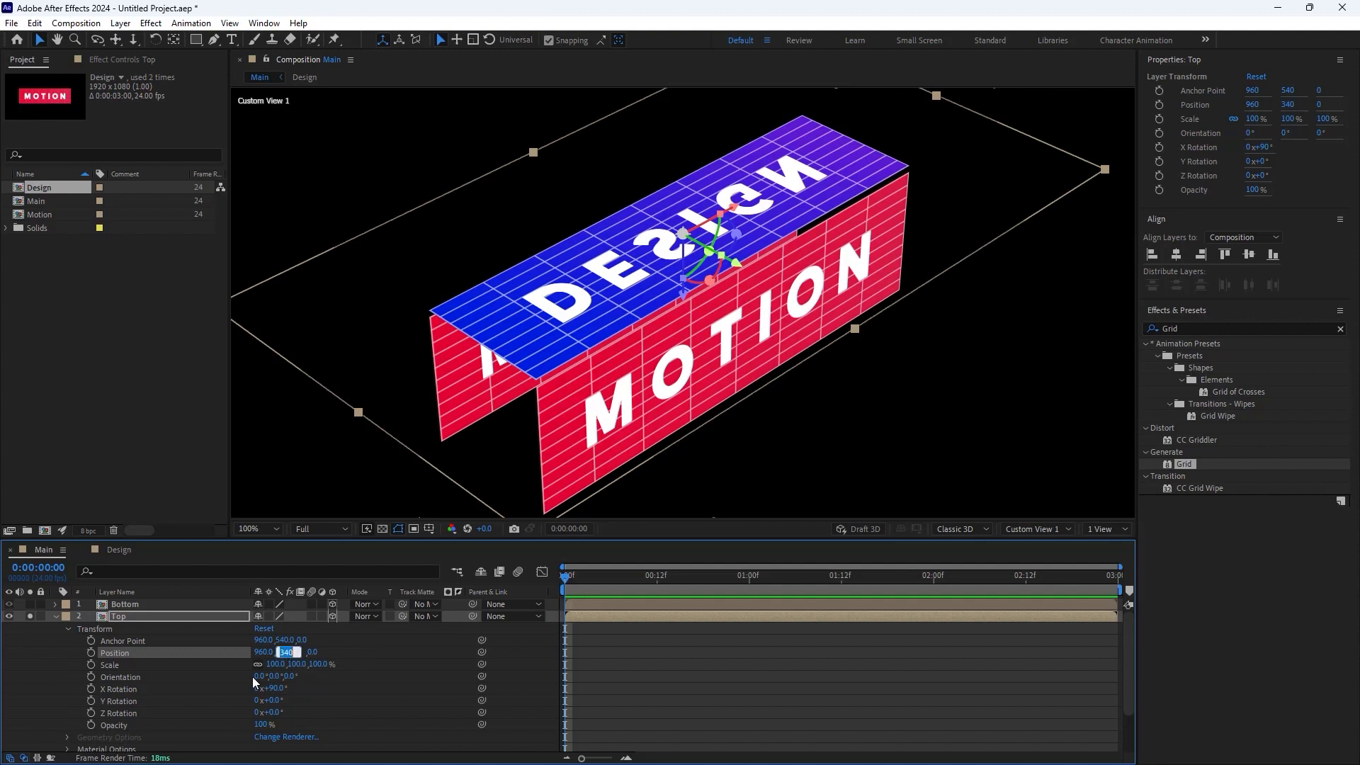
{"action": "type", "text": "350"}
{"action": "key", "text": "Return"}
Fine-tune the DESIGN lid's height from above, and set its X Rotation to -90° so text reads correctly.
{"action": "left_click", "coordinate": [1004, 528]}
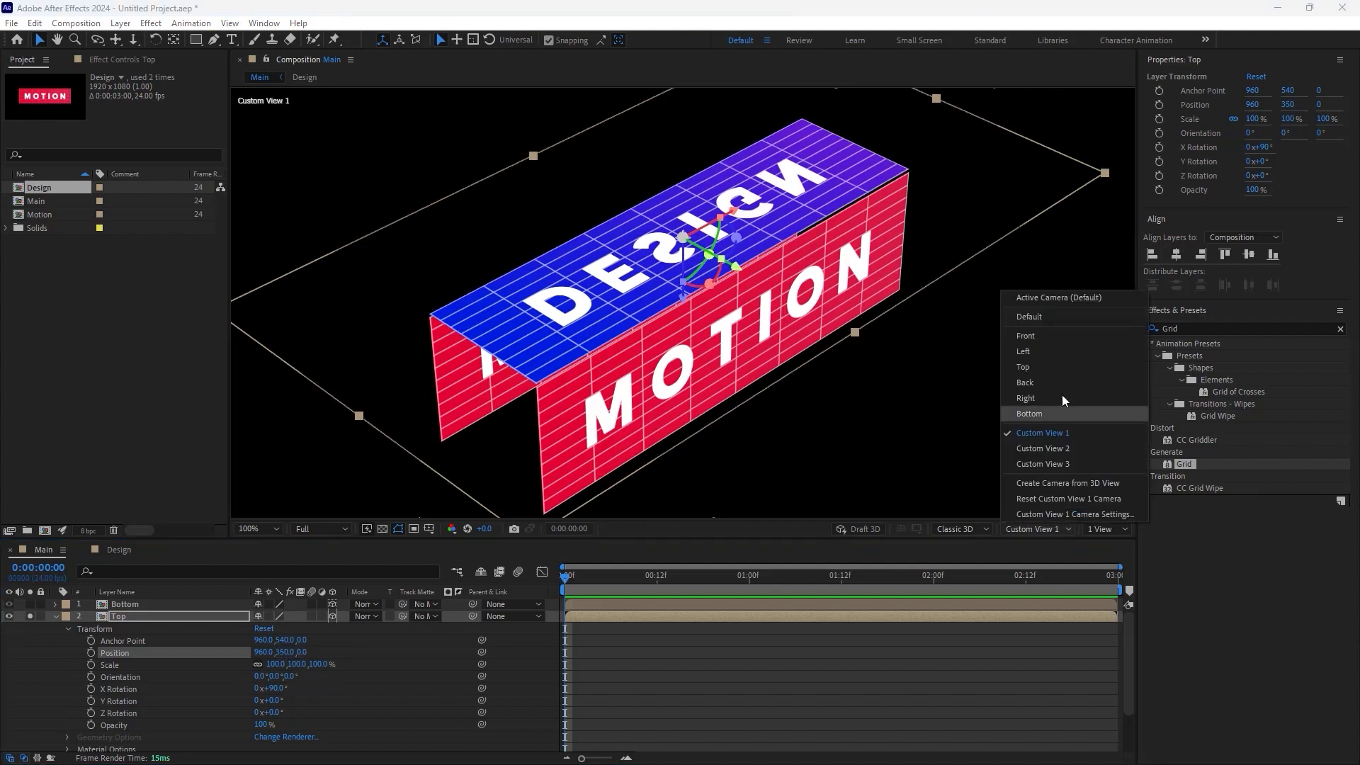
{"action": "left_click", "coordinate": [1035, 362]}
{"action": "left_click", "coordinate": [1038, 528]}
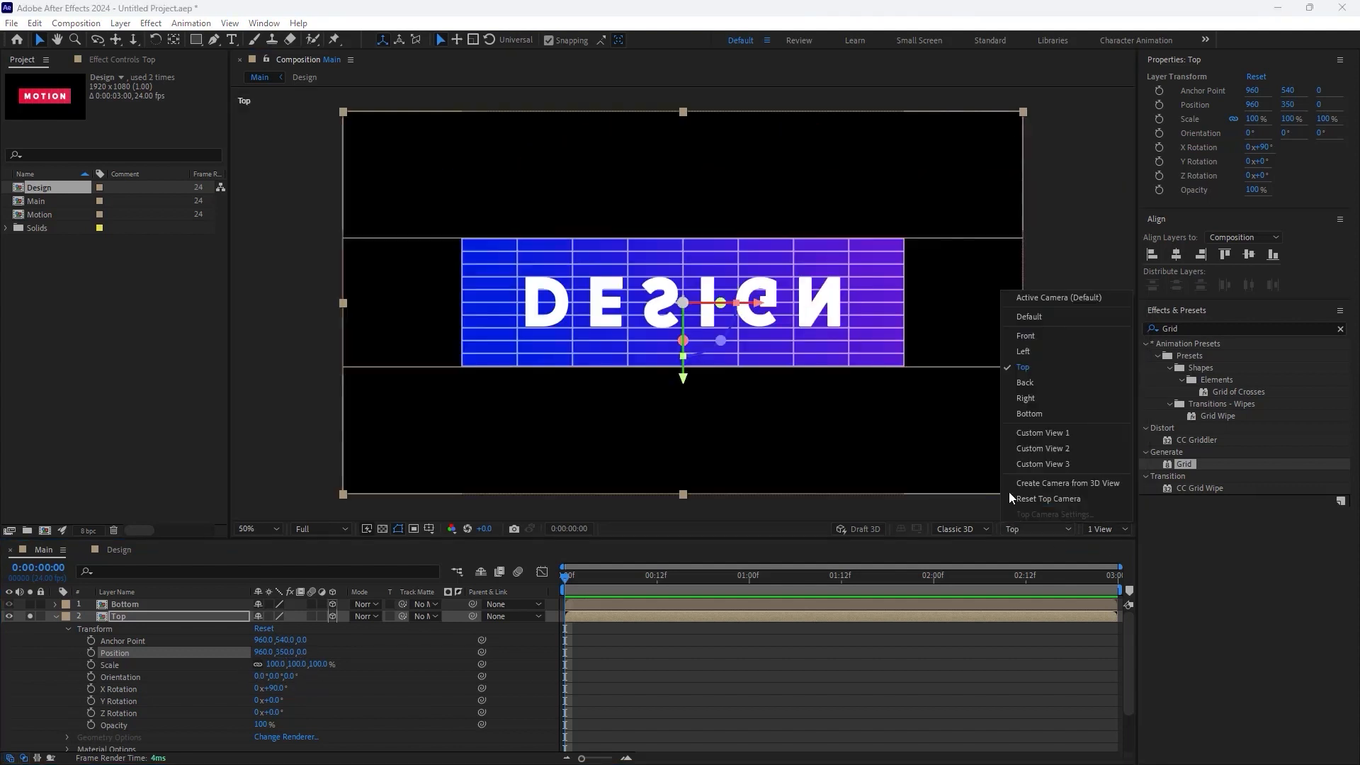
{"action": "left_click", "coordinate": [1032, 447]}
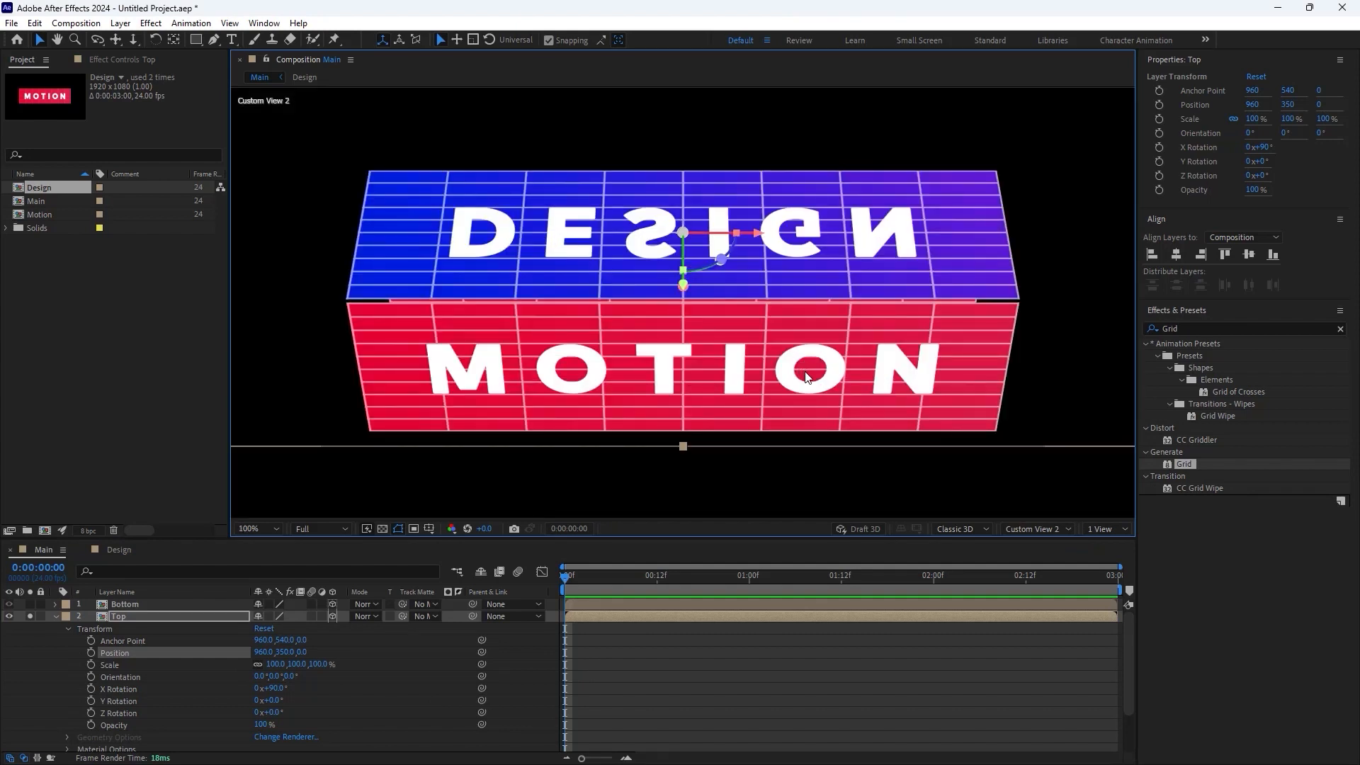
{"action": "key", "text": "Down"}
{"action": "key", "text": "Down"}
{"action": "key", "text": "Down"}
{"action": "key", "text": "Down"}
{"action": "key", "text": "Down"}
{"action": "key", "text": "Down"}
{"action": "key", "text": "Down"}
{"action": "key", "text": "Down"}
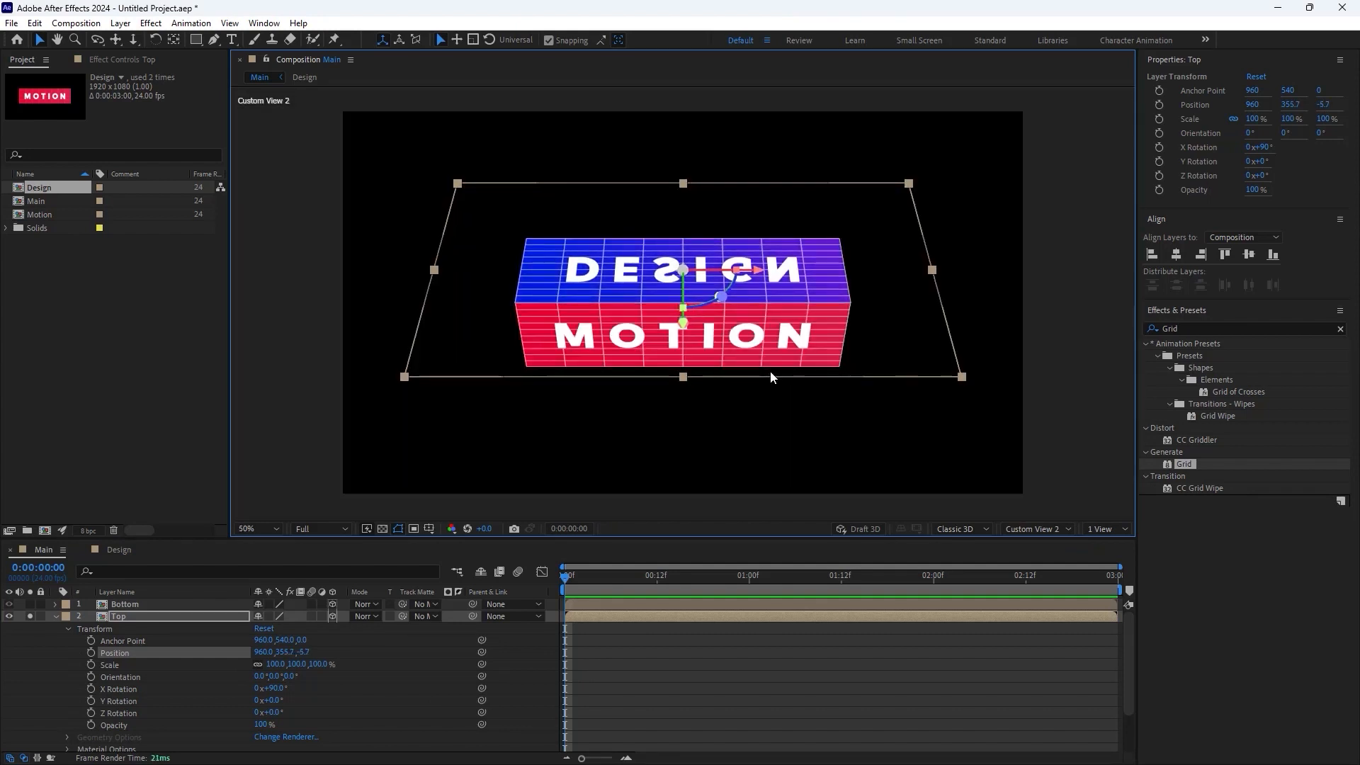
{"action": "key", "text": "Up"}
{"action": "key", "text": "Up"}
{"action": "key", "text": "F2"}
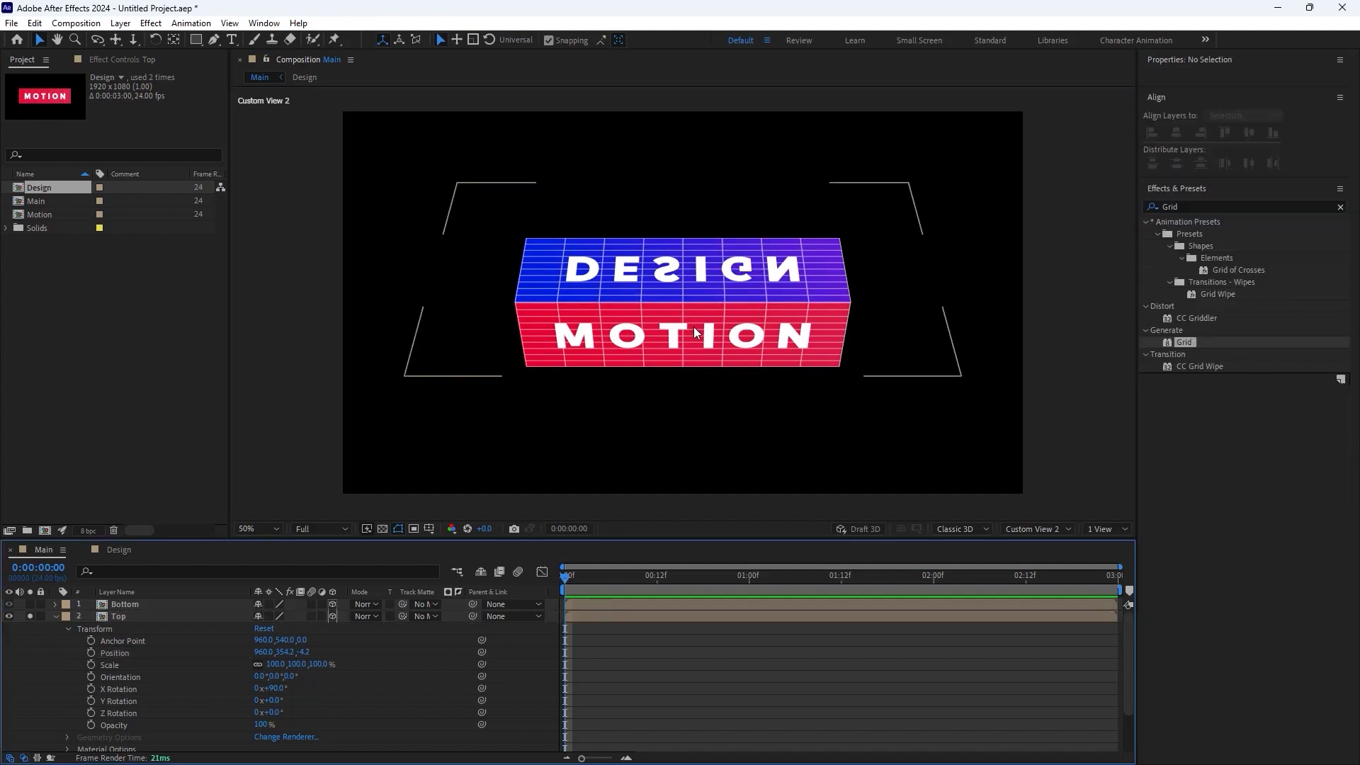
{"action": "left_click_drag", "start_coordinate": [275, 696], "coordinate": [142, 692]}
{"action": "left_click", "coordinate": [267, 689]}
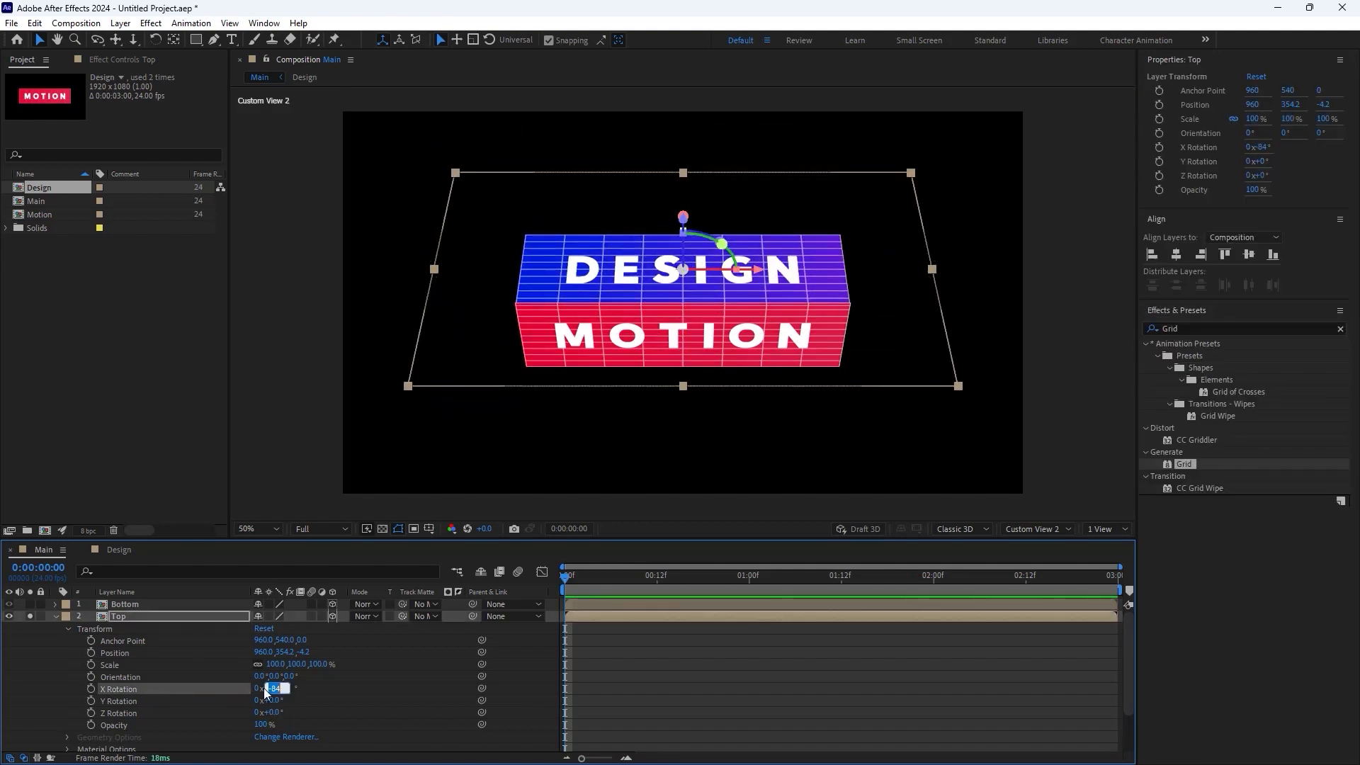
{"action": "type", "text": "-90"}
{"action": "key", "text": "Return"}
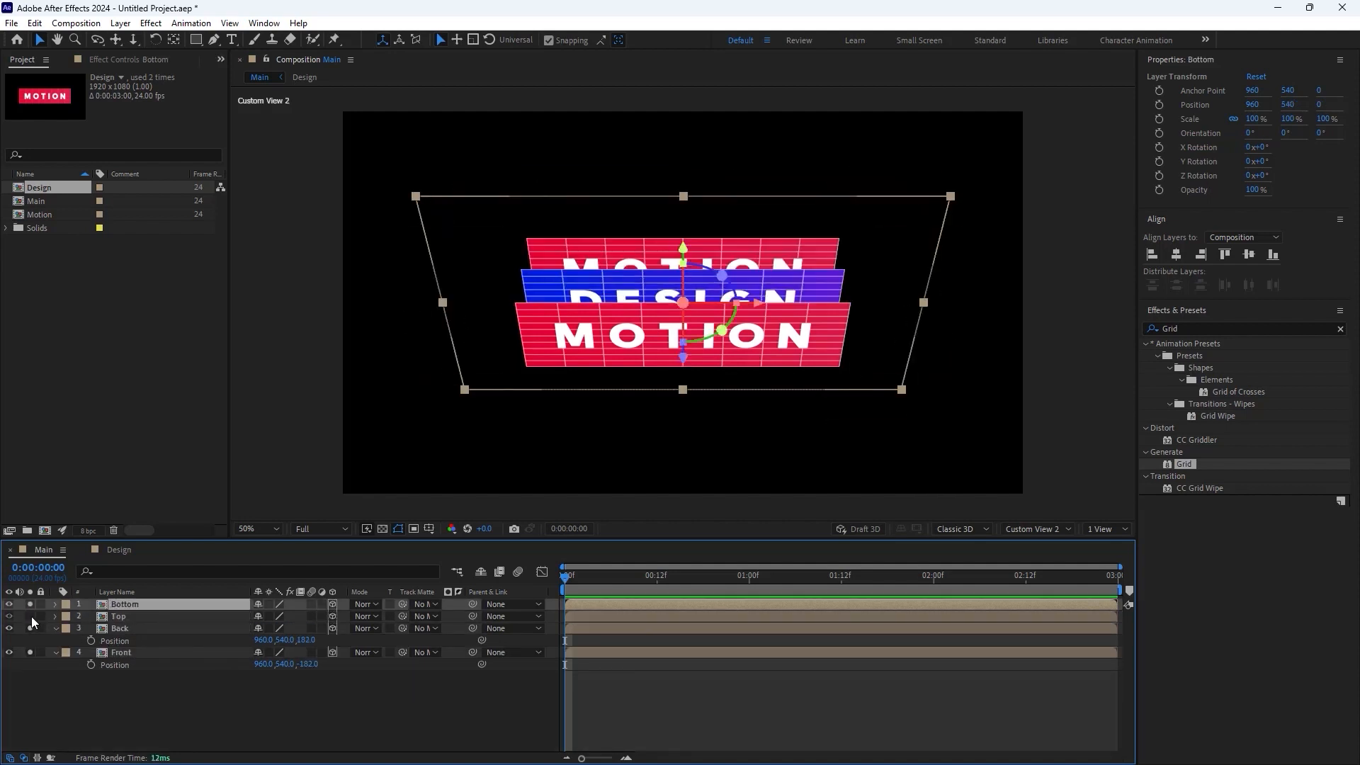
Set the Bottom layer's X Rotation to 90°.
{"action": "key", "text": "r"}
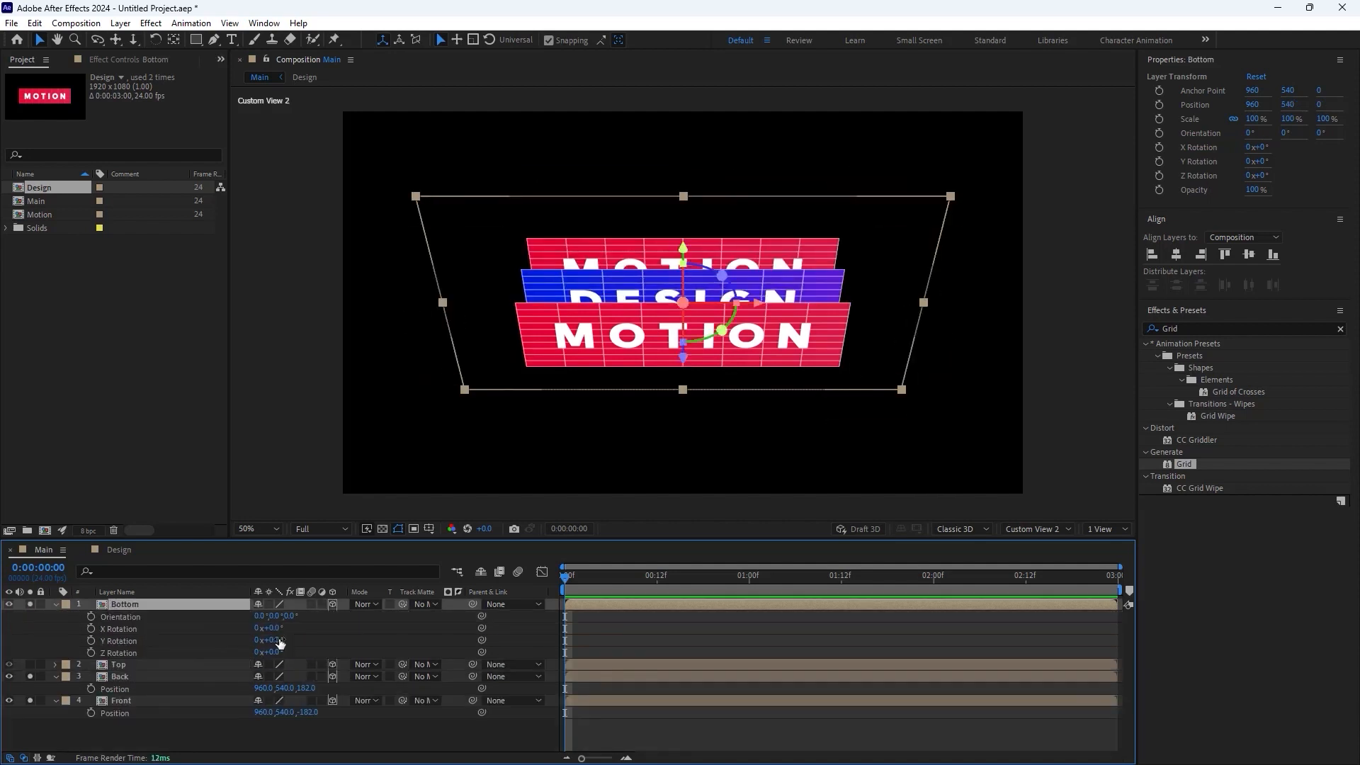
{"action": "left_click", "coordinate": [257, 626]}
{"action": "type", "text": "90"}
{"action": "key", "text": "Return"}
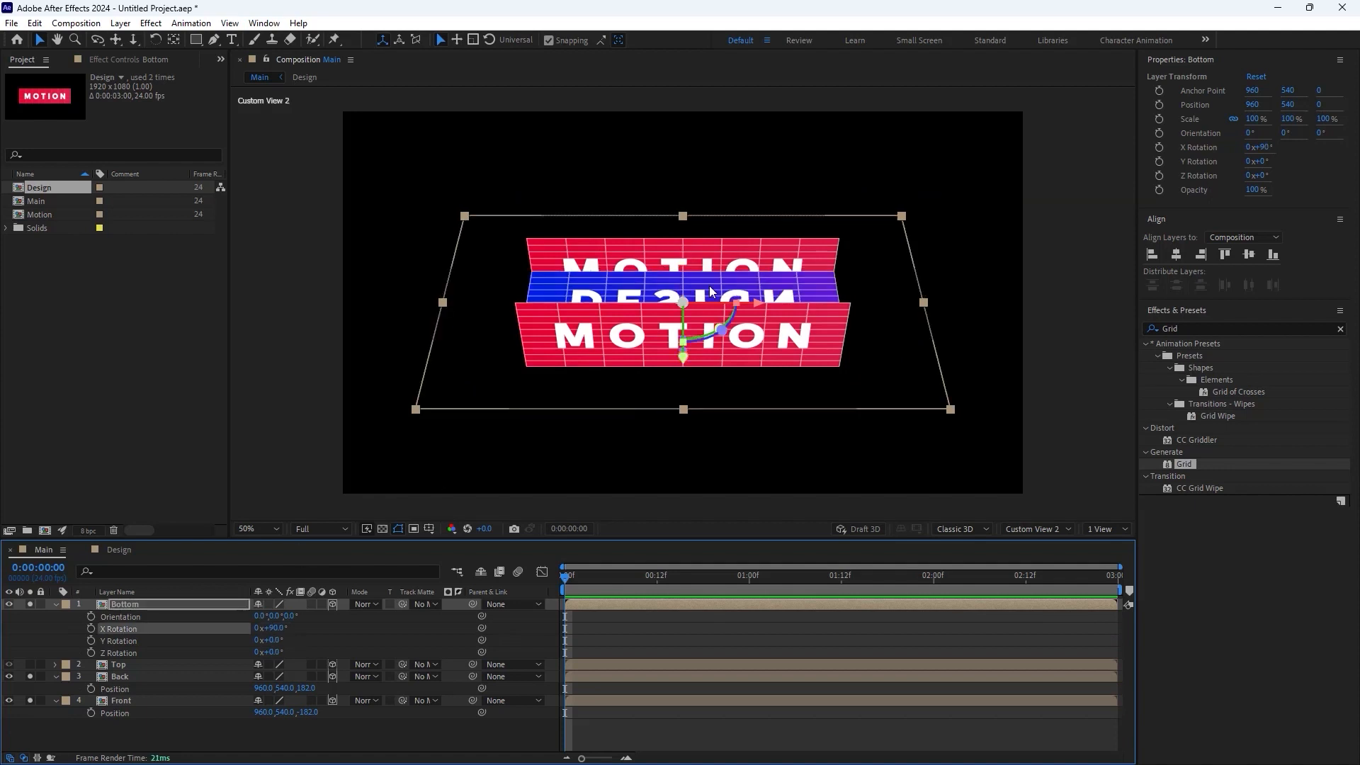
{"action": "left_click", "coordinate": [1017, 534]}
{"action": "left_click", "coordinate": [1027, 485]}
Lower the Bottom card to Y 721, check it from underneath, then return to Active Camera.
{"action": "key", "text": "p"}
{"action": "left_click_drag", "start_coordinate": [283, 616], "coordinate": [413, 606]}
{"action": "left_click", "coordinate": [1020, 529]}
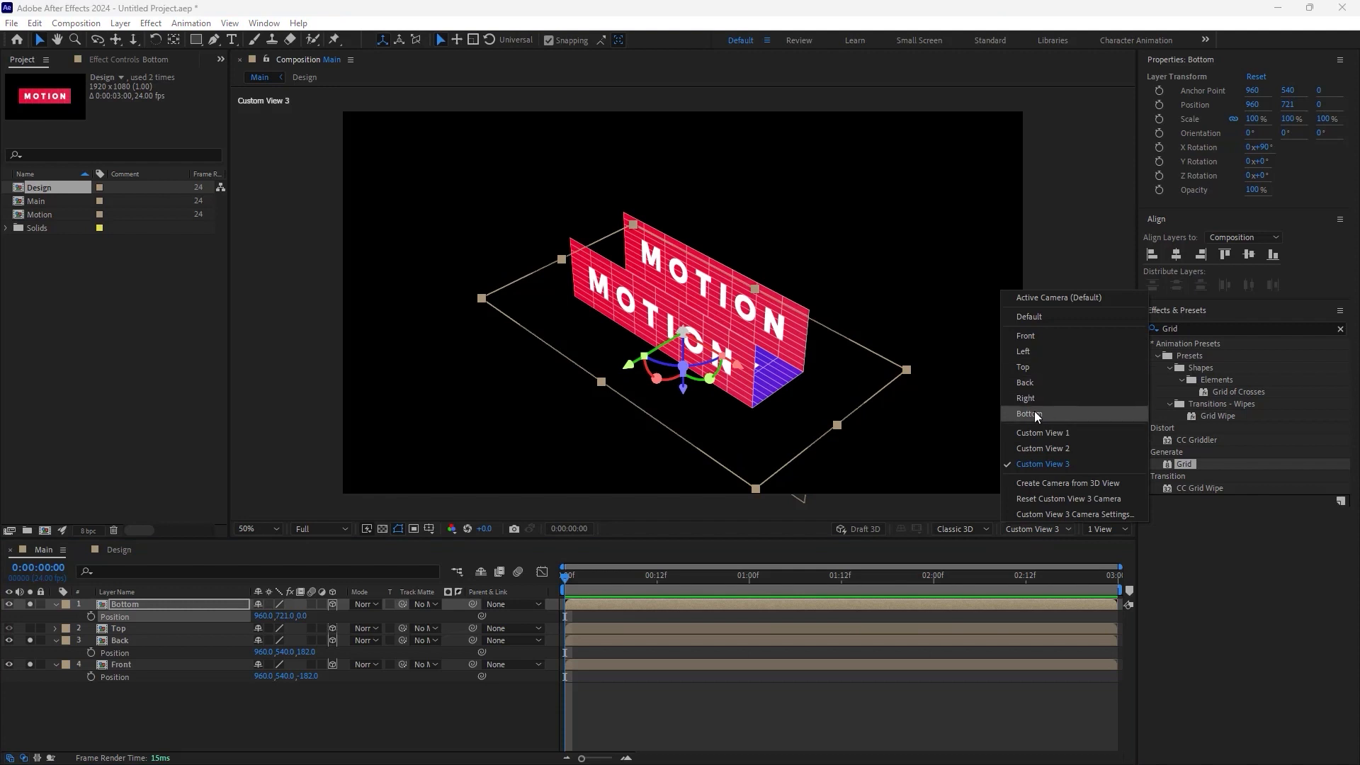
{"action": "left_click", "coordinate": [1034, 413]}
{"action": "left_click", "coordinate": [1030, 529]}
{"action": "left_click", "coordinate": [1027, 297]}
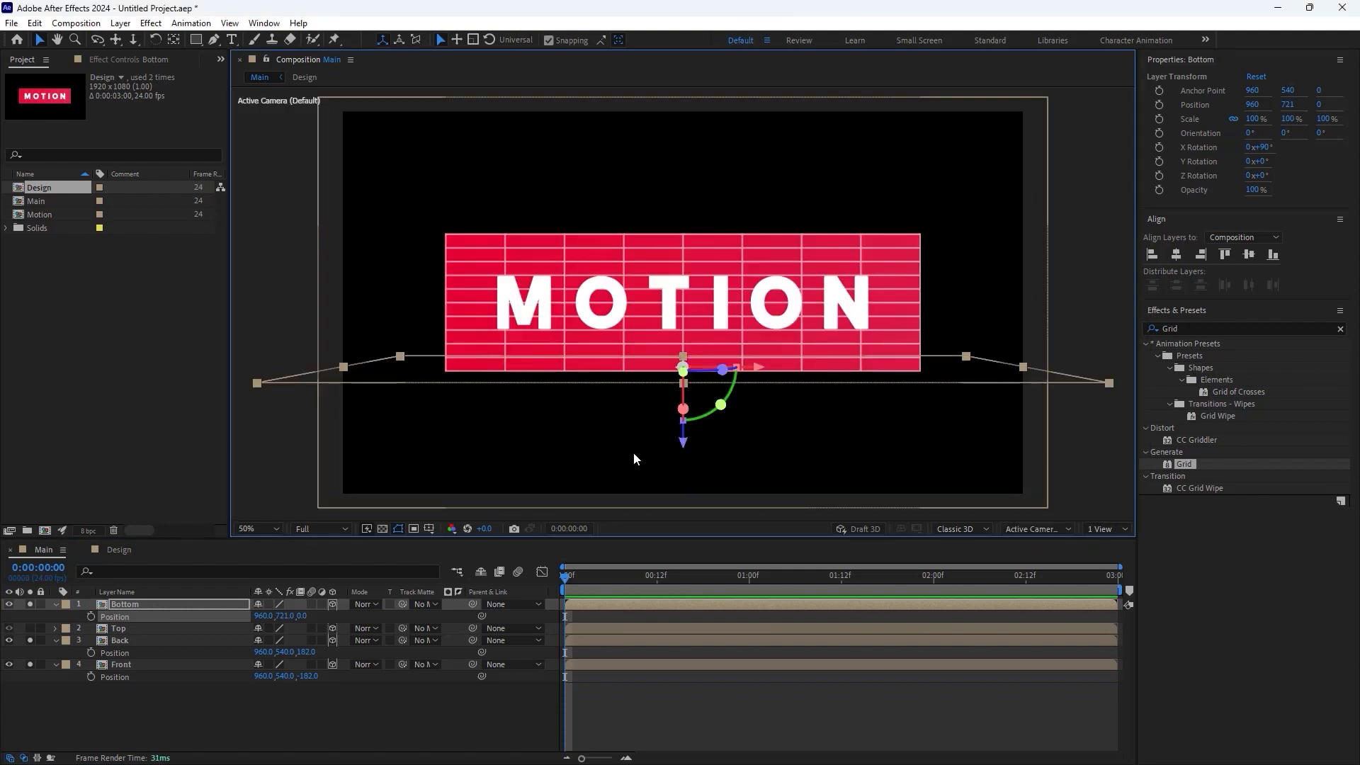
{"action": "scroll", "coordinate": [630, 371], "scroll_direction": "down", "scroll_amount": 2}
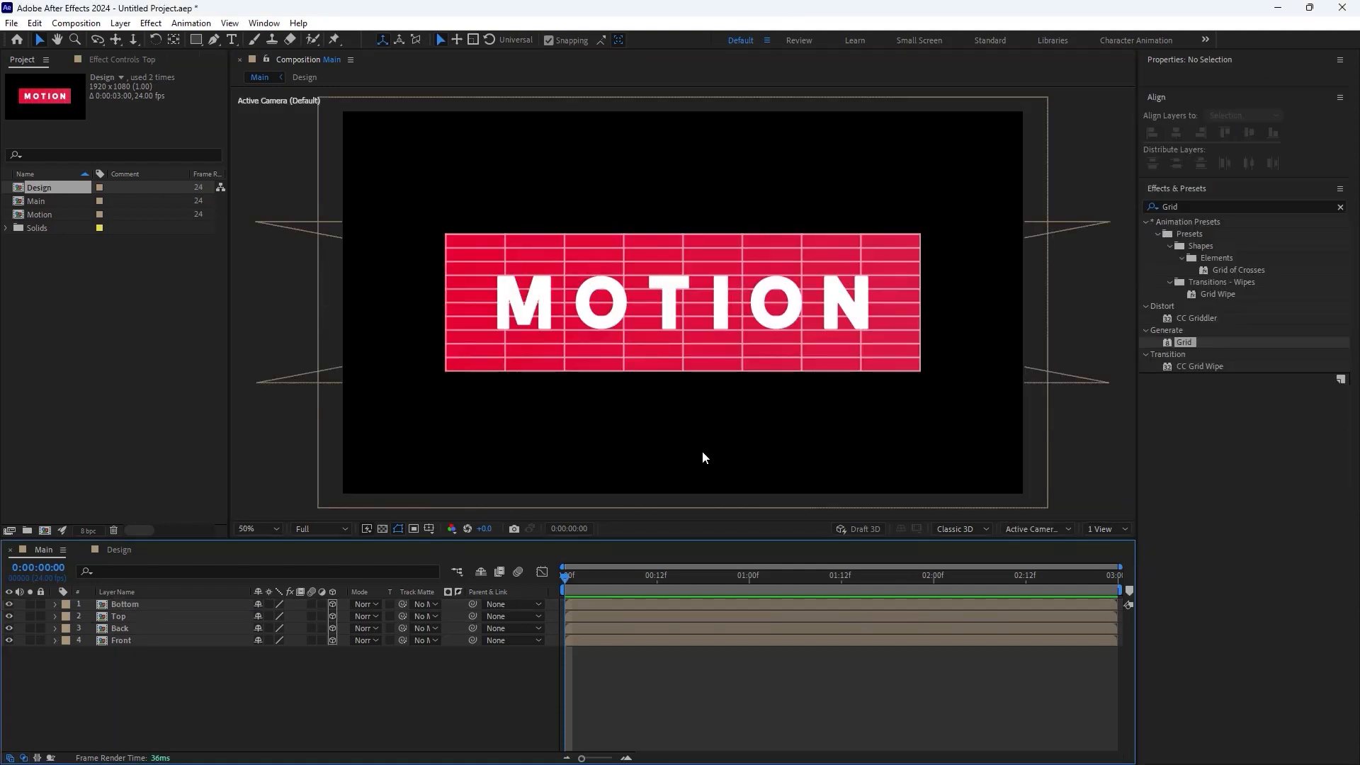
{"action": "scroll", "coordinate": [751, 405], "scroll_direction": "down", "scroll_amount": 2}
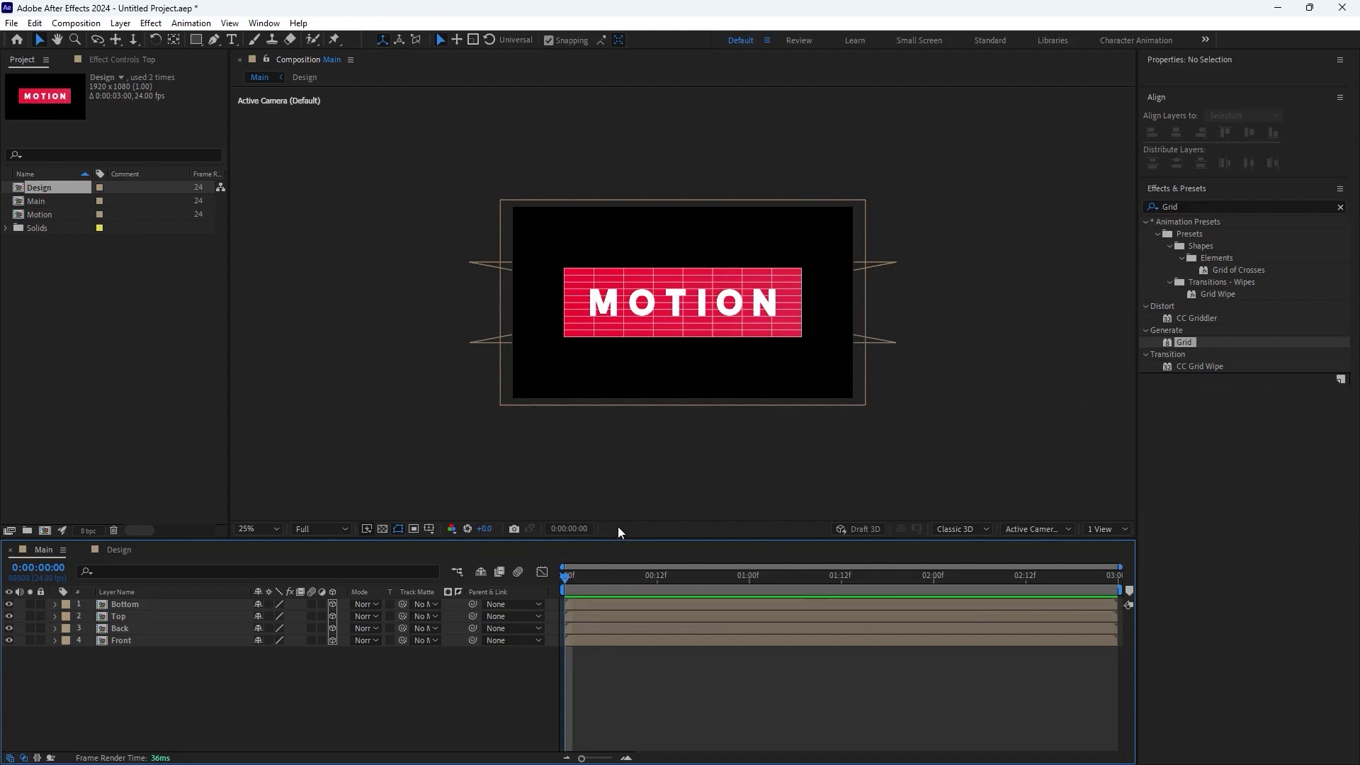
Add a Null Object centred in the composition and make it a 3D layer.
{"action": "right_click", "coordinate": [262, 692]}
{"action": "mouse_move", "coordinate": [425, 522]}
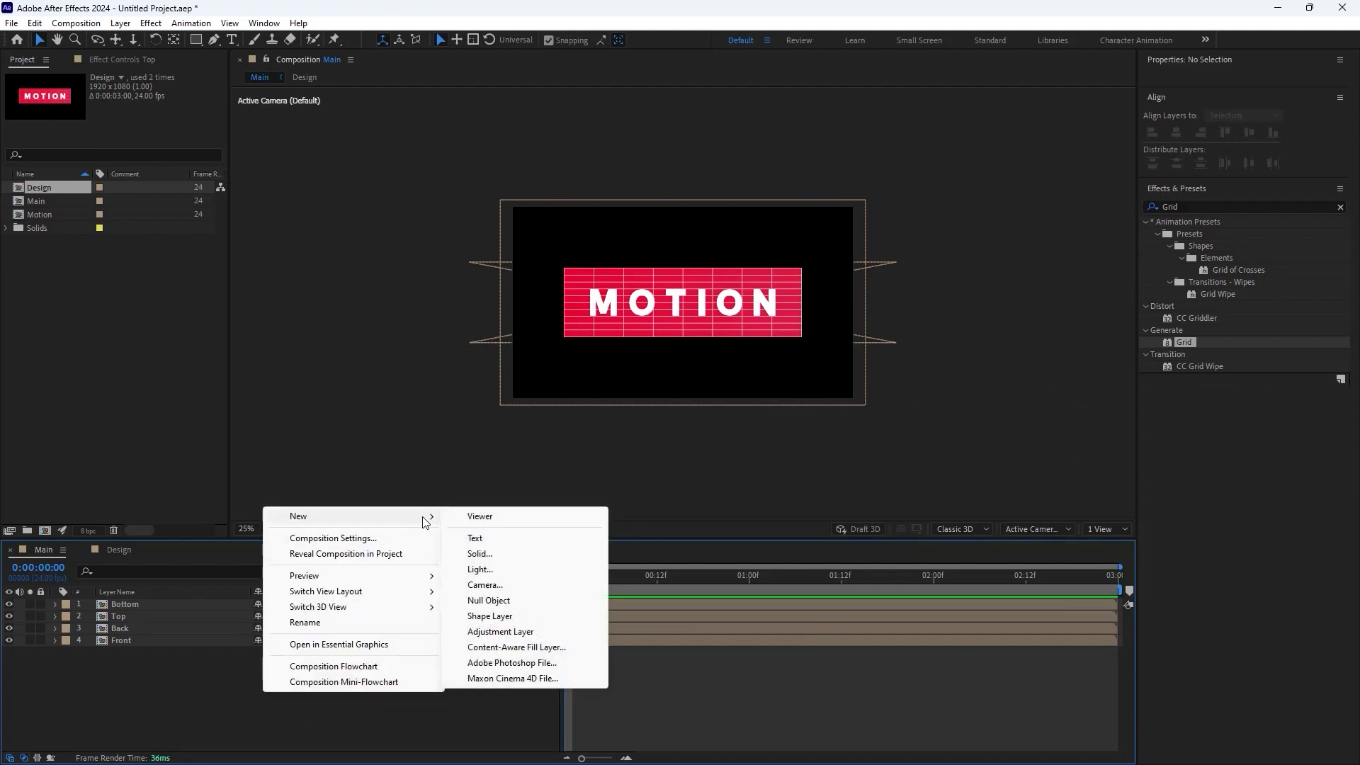
{"action": "left_click", "coordinate": [488, 600]}
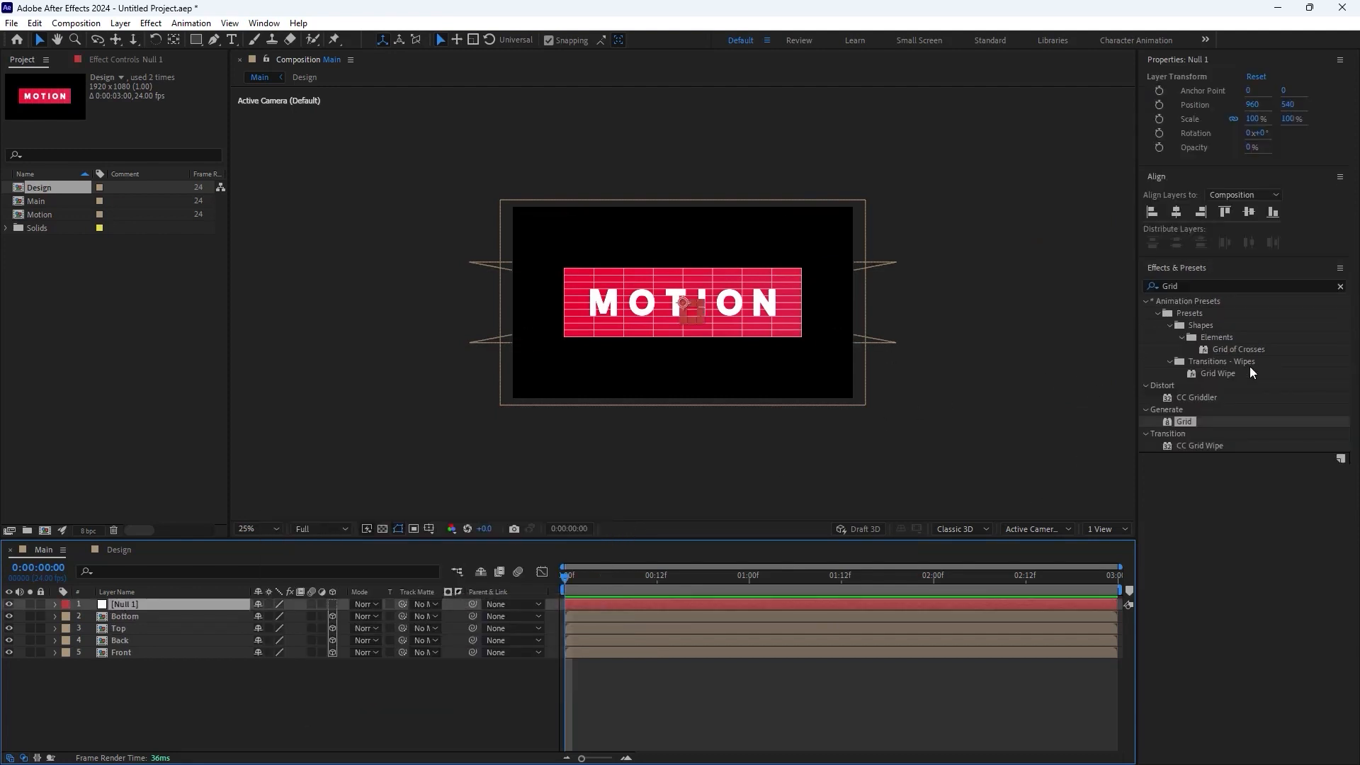
{"action": "left_click", "coordinate": [1176, 212]}
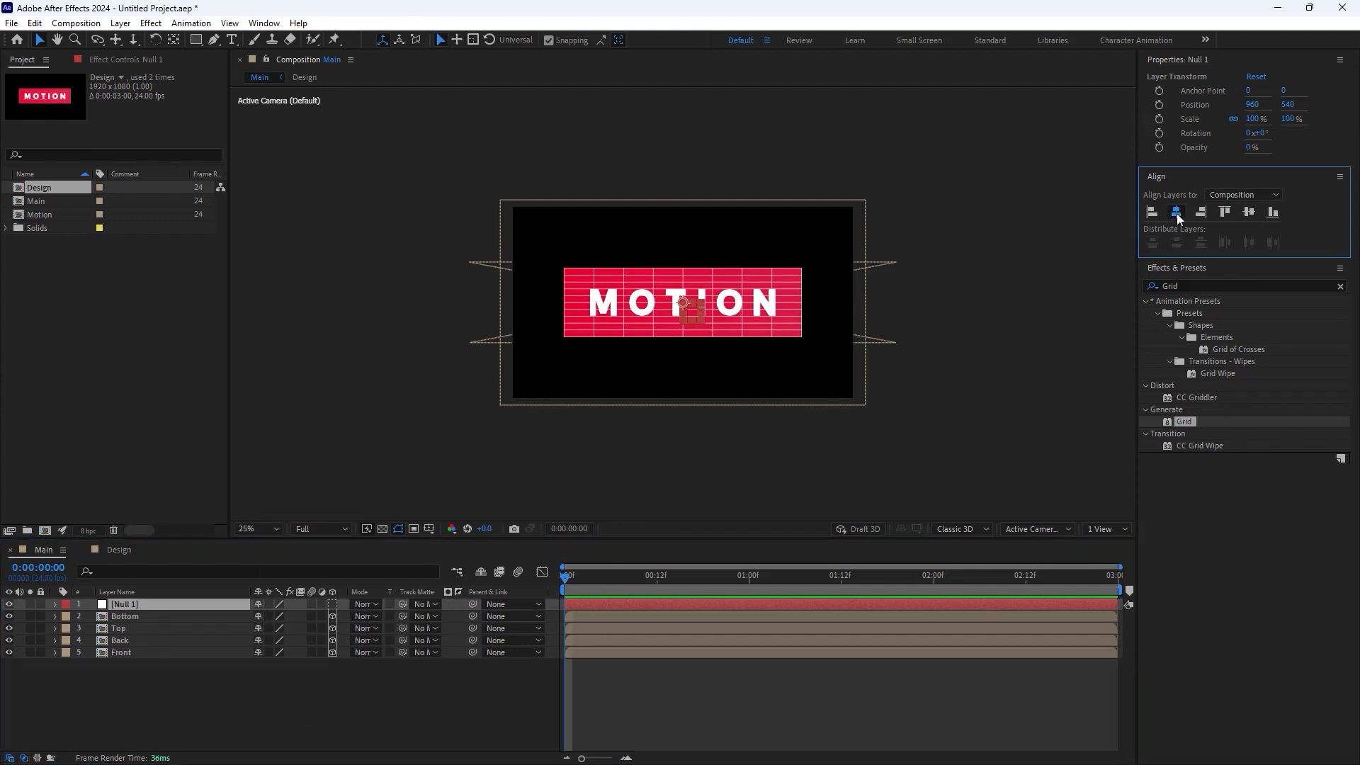
{"action": "left_click", "coordinate": [1247, 212]}
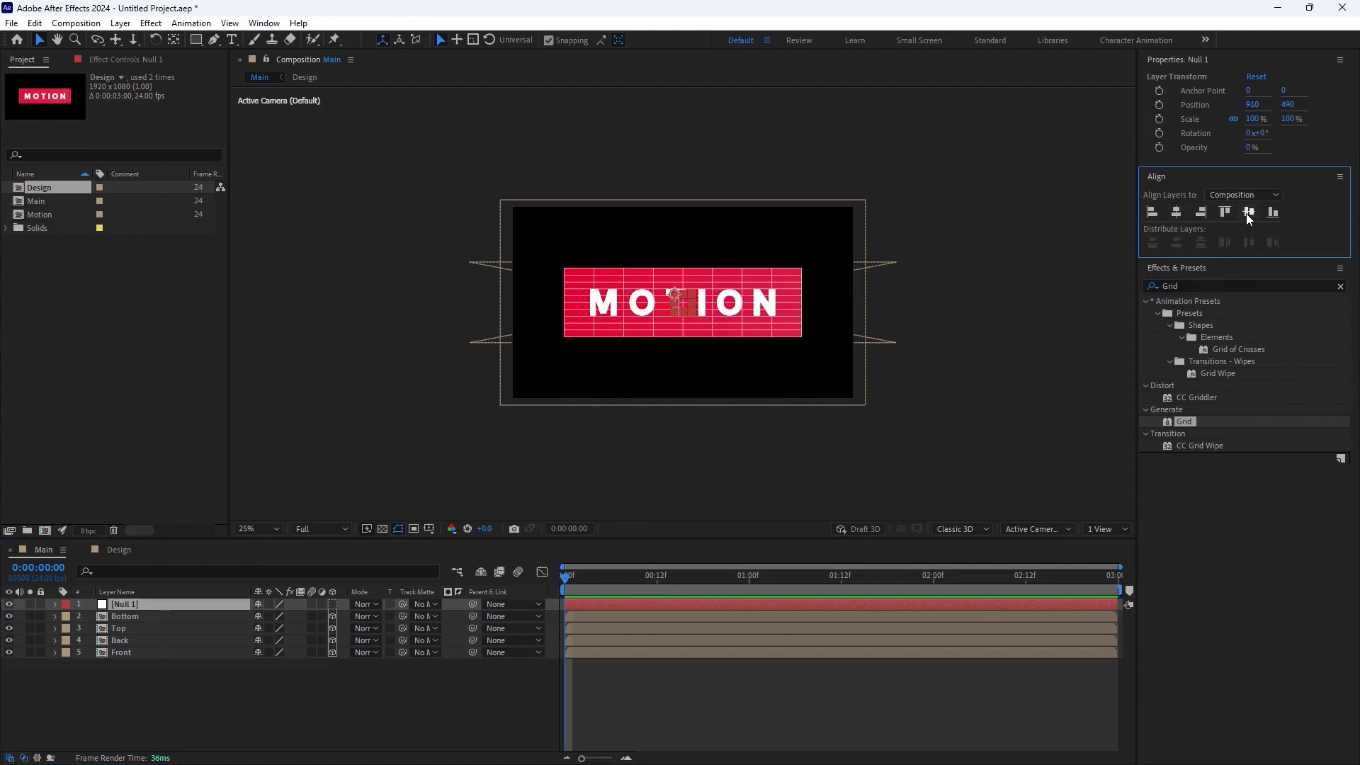
{"action": "left_click", "coordinate": [332, 603]}
Parent the Bottom, Top, Back and Front faces to Null 1 and scrub its X Rotation to test.
{"action": "left_click_drag", "start_coordinate": [202, 701], "coordinate": [150, 618]}
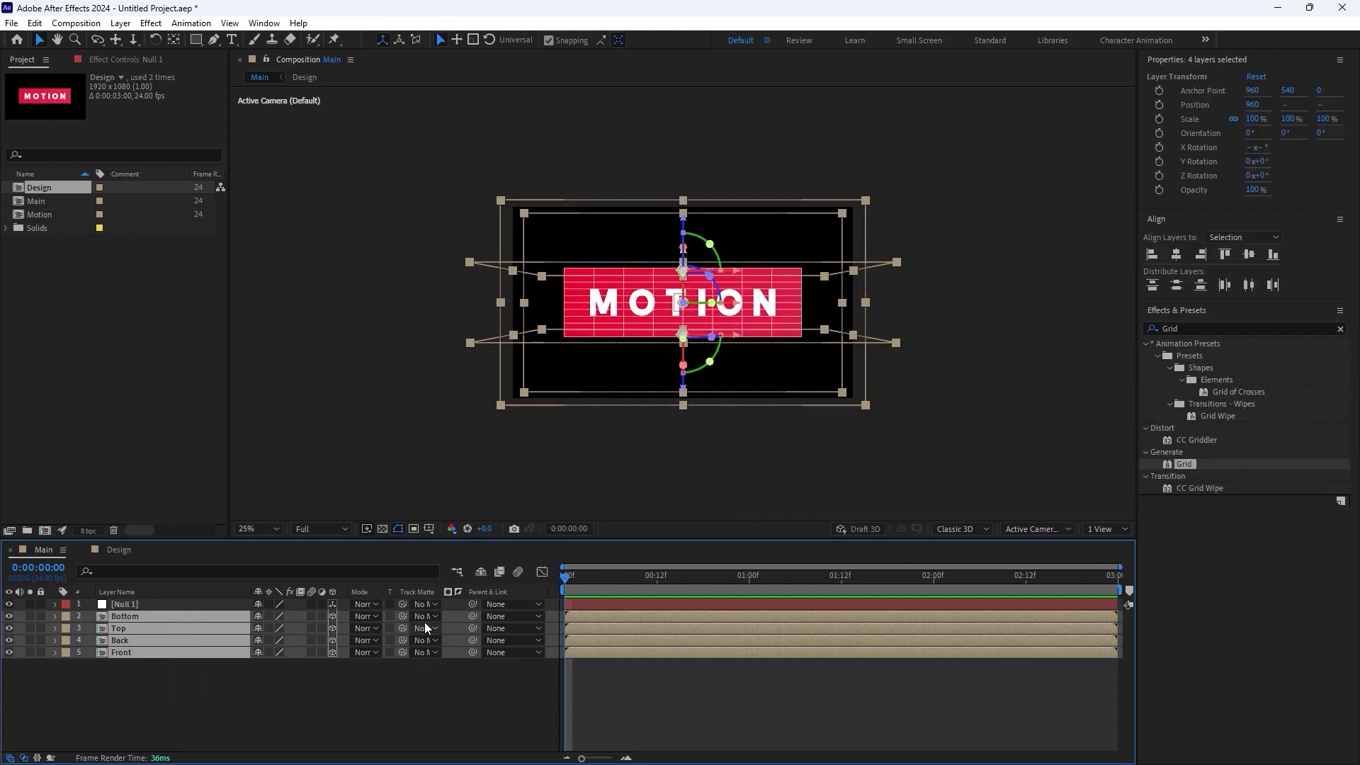
{"action": "left_click_drag", "start_coordinate": [473, 615], "coordinate": [137, 603]}
{"action": "left_click", "coordinate": [137, 604]}
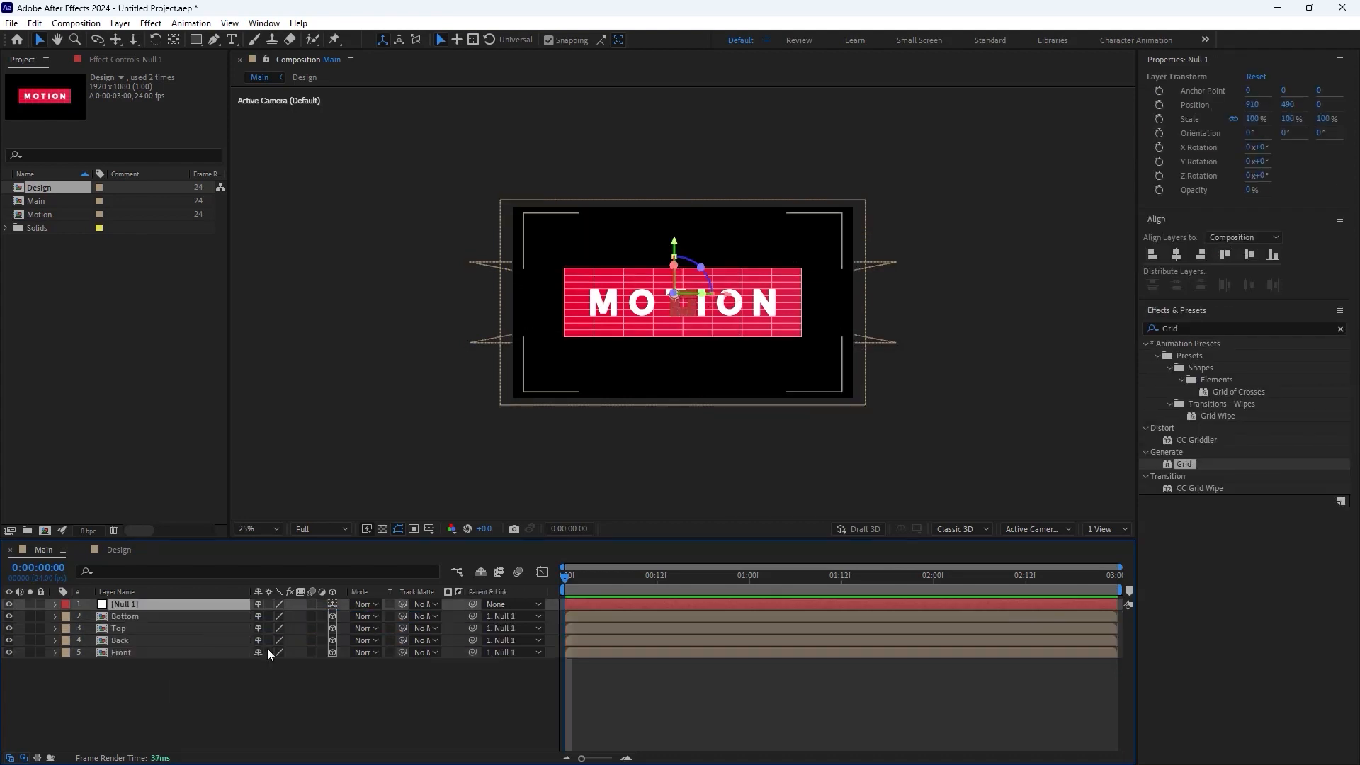
{"action": "key", "text": "r"}
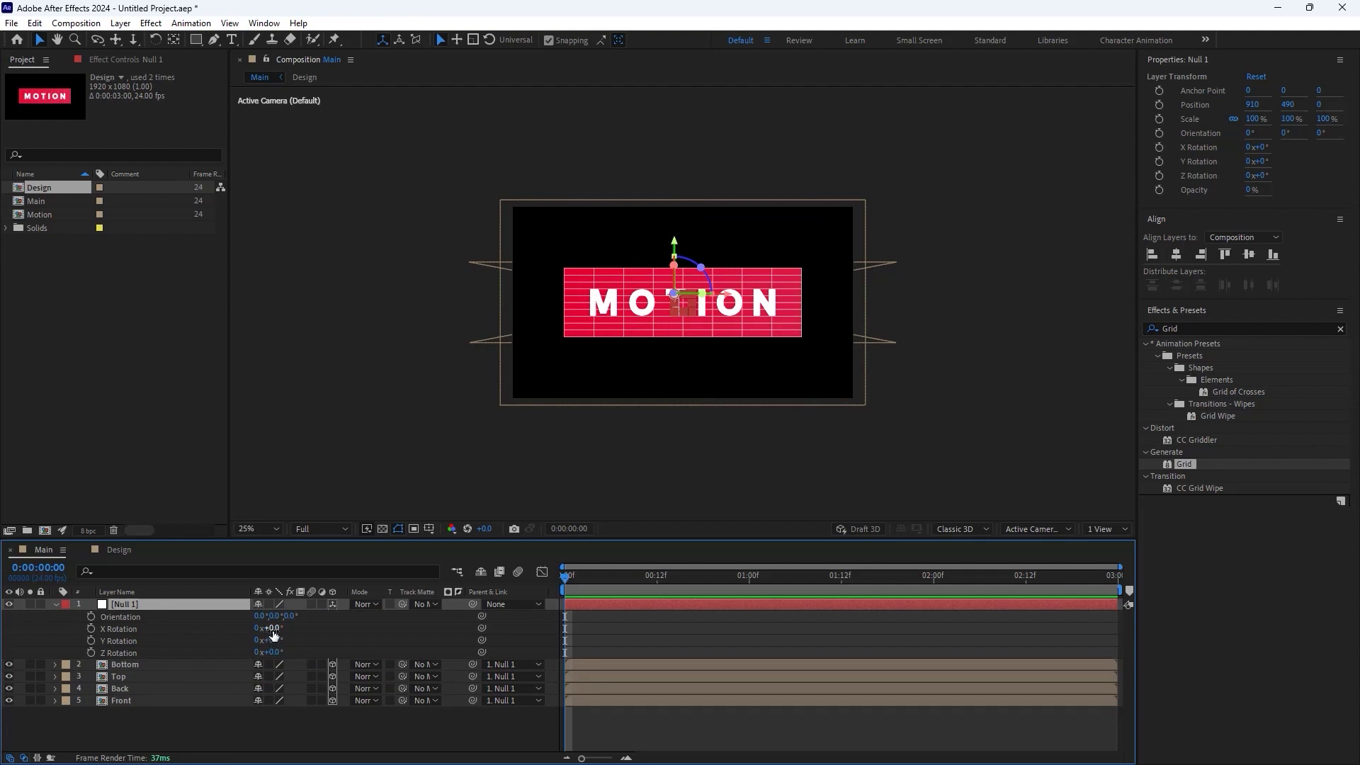
{"action": "left_click_drag", "start_coordinate": [274, 634], "coordinate": [396, 624]}
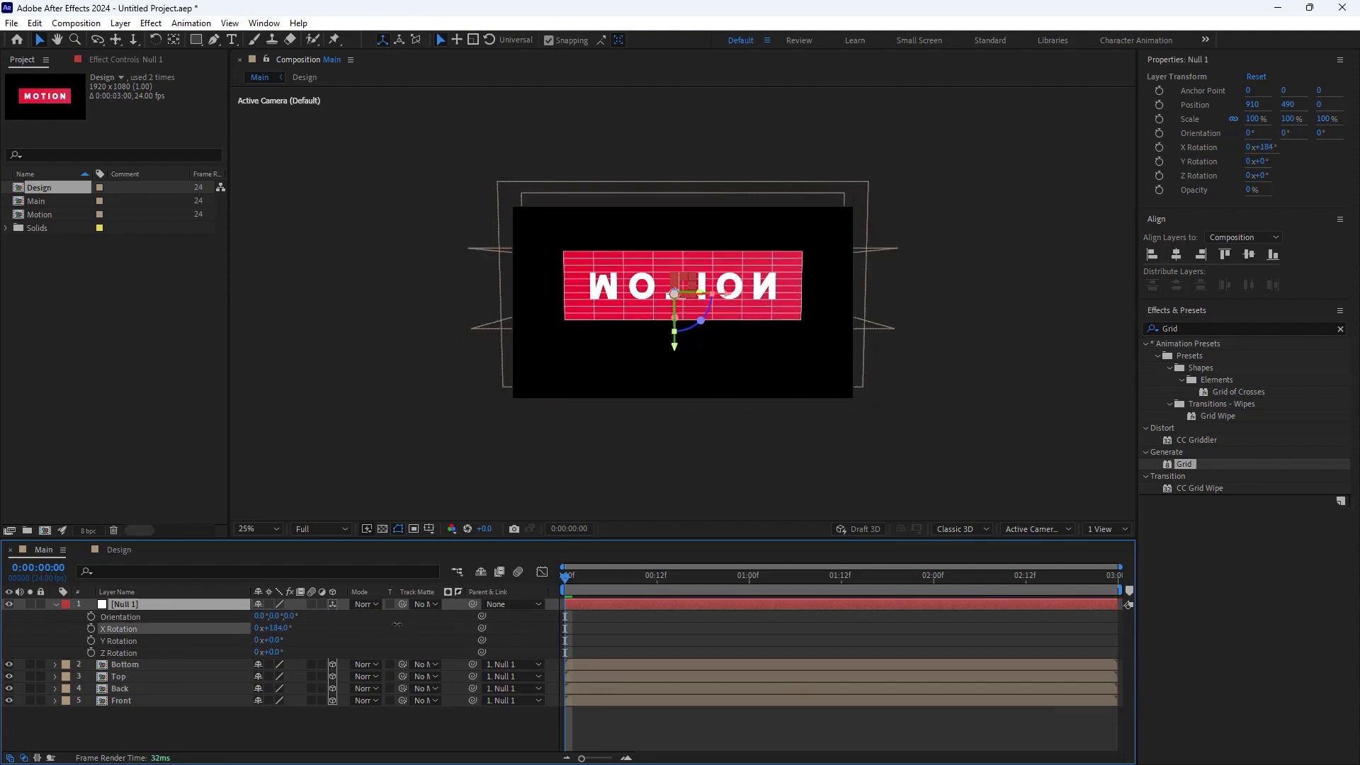
Set the Back layer's X Rotation to 180° so its MOTION text isn't mirrored.
{"action": "left_click", "coordinate": [134, 677]}
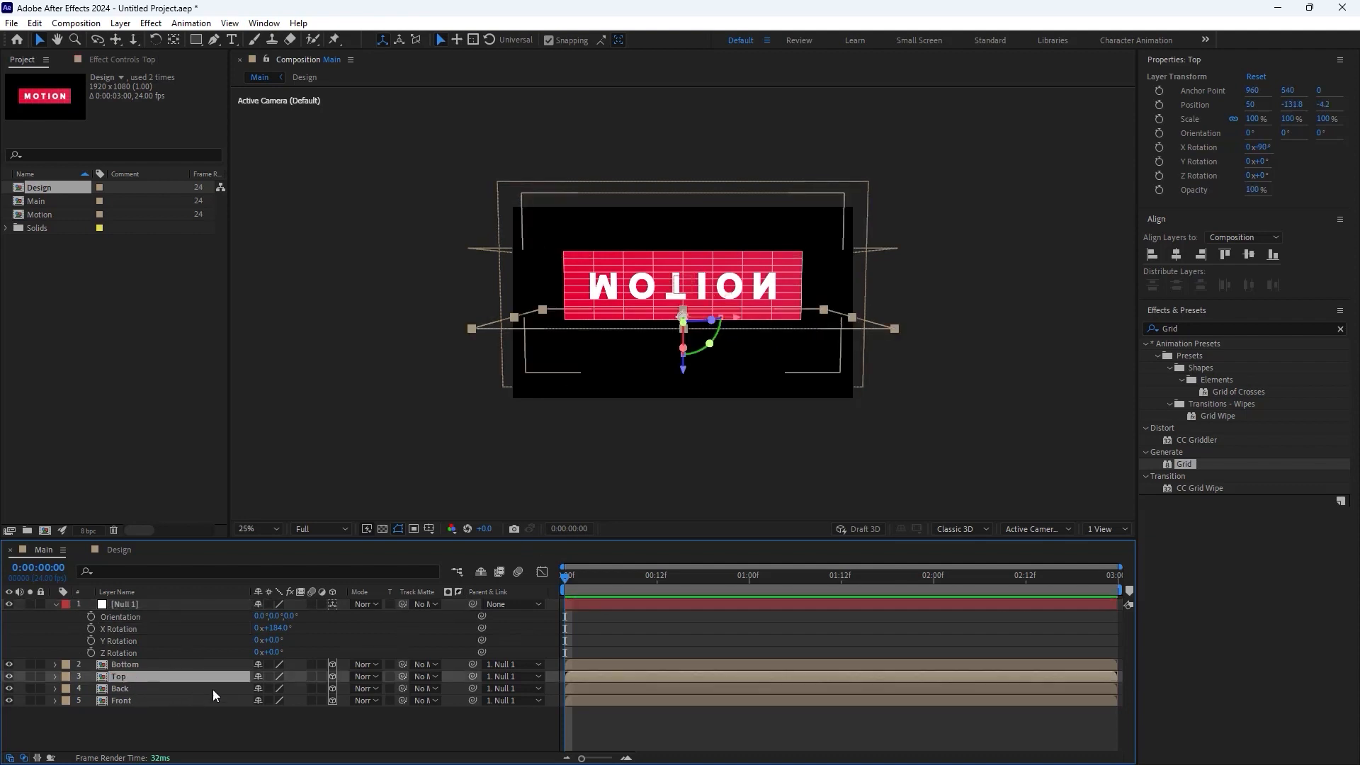
{"action": "left_click", "coordinate": [138, 693]}
{"action": "key", "text": "r"}
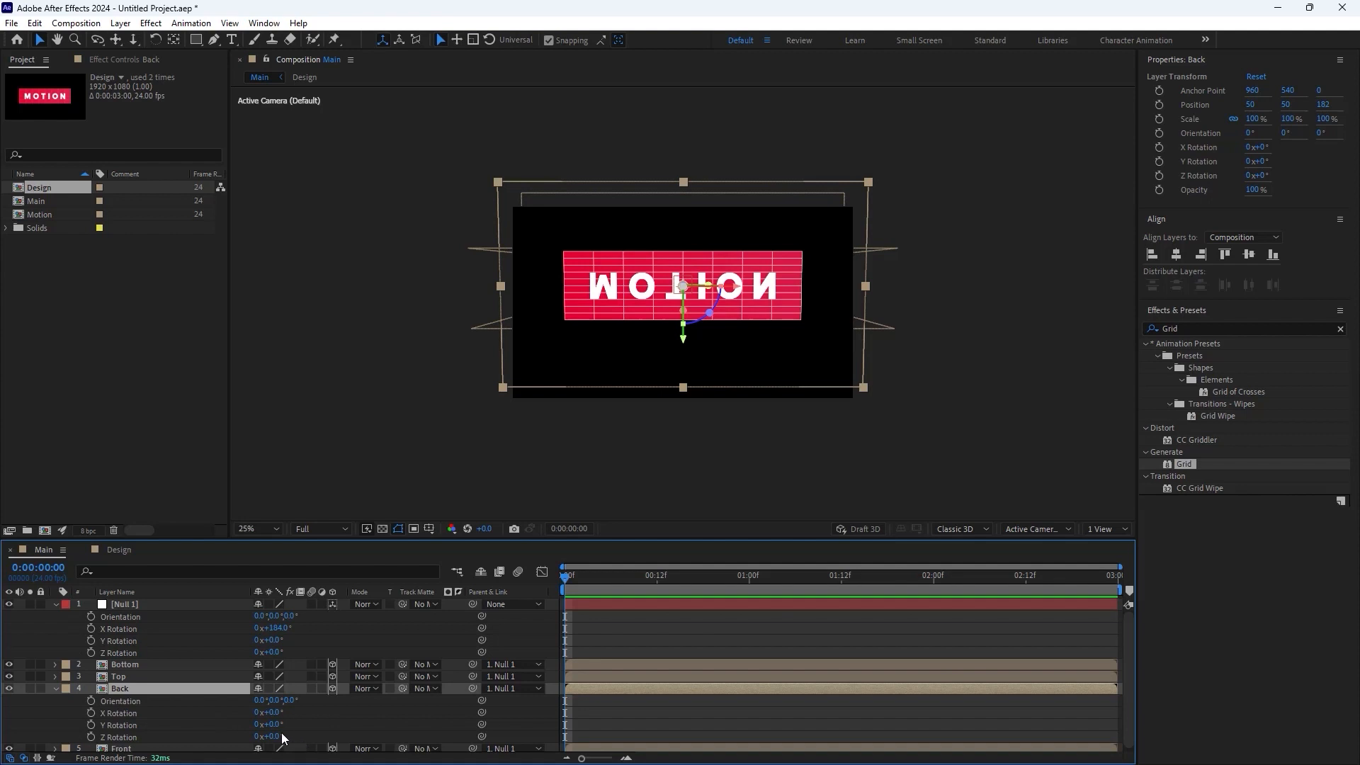
{"action": "left_click_drag", "start_coordinate": [273, 726], "coordinate": [295, 720]}
{"action": "key", "text": "ctrl+z"}
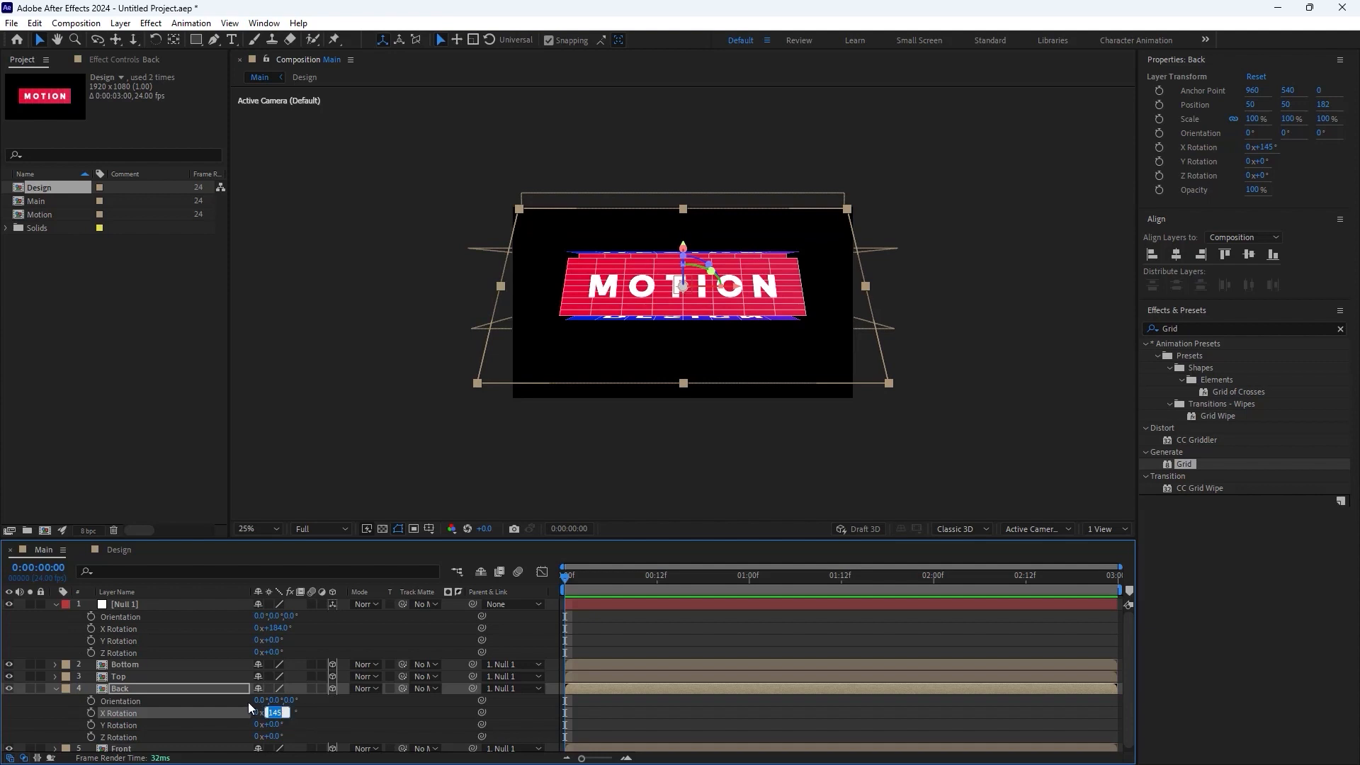
{"action": "type", "text": "180"}
{"action": "key", "text": "Return"}
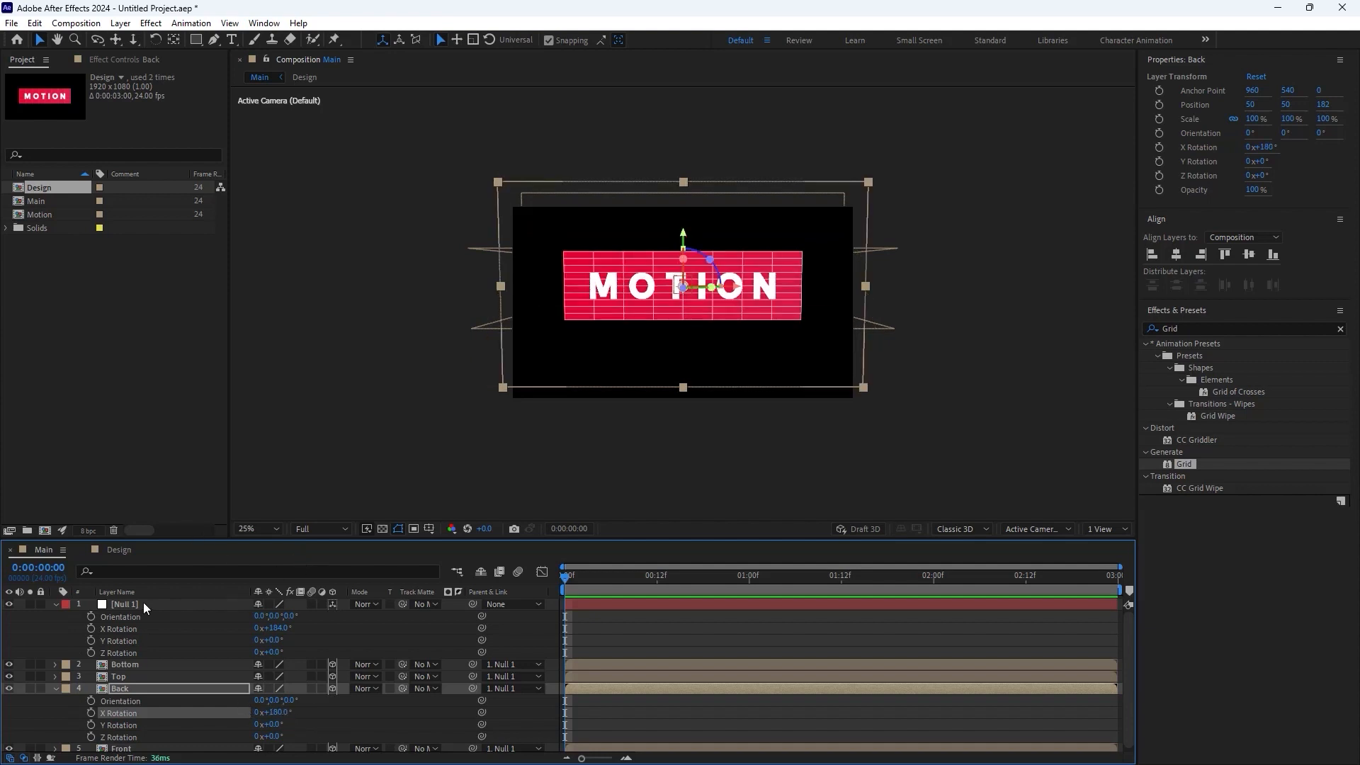
Spin Null 1 on X to check the faces, then reset its rotation to 0x+0°.
{"action": "left_click", "coordinate": [56, 688]}
{"action": "left_click_drag", "start_coordinate": [273, 627], "coordinate": [536, 606]}
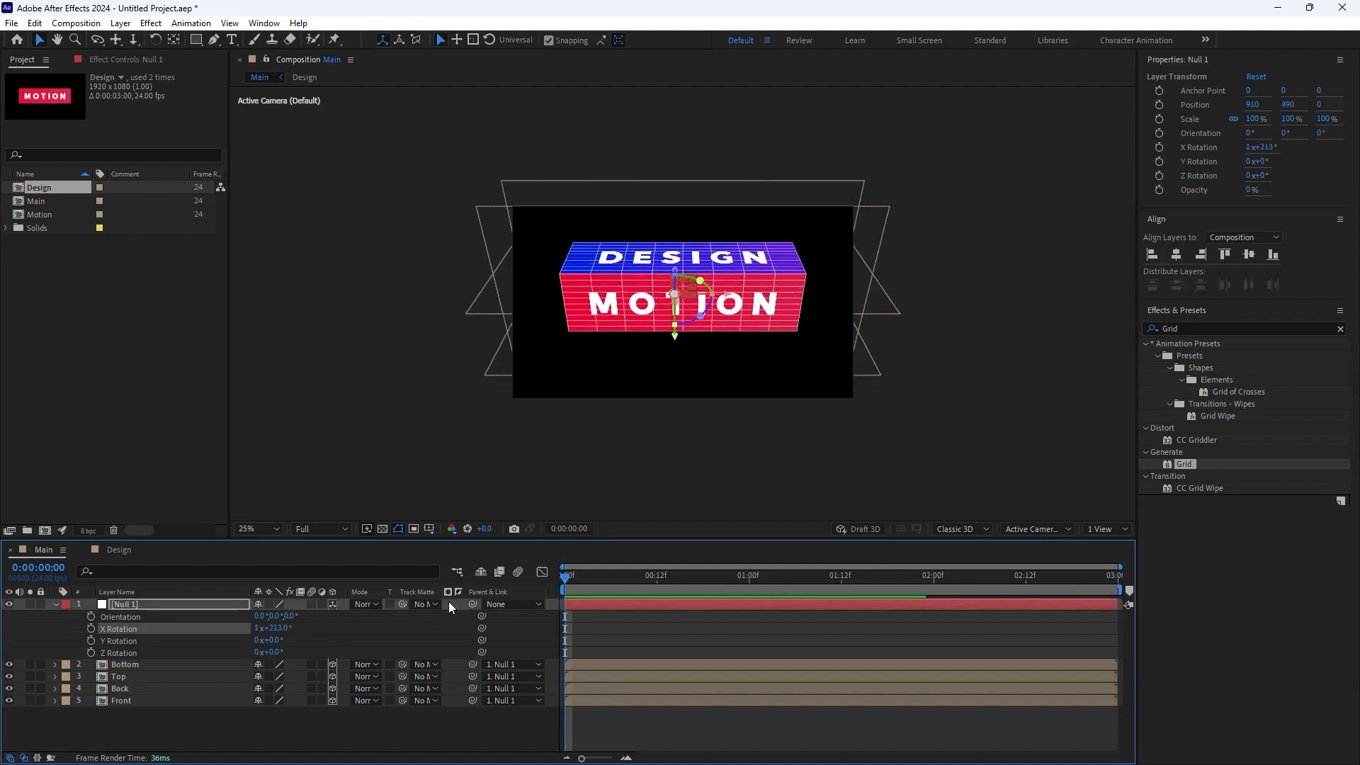
{"action": "left_click", "coordinate": [264, 628]}
{"action": "type", "text": "0"}
{"action": "key", "text": "Return"}
{"action": "left_click", "coordinate": [277, 628]}
{"action": "type", "text": "0"}
{"action": "key", "text": "Return"}
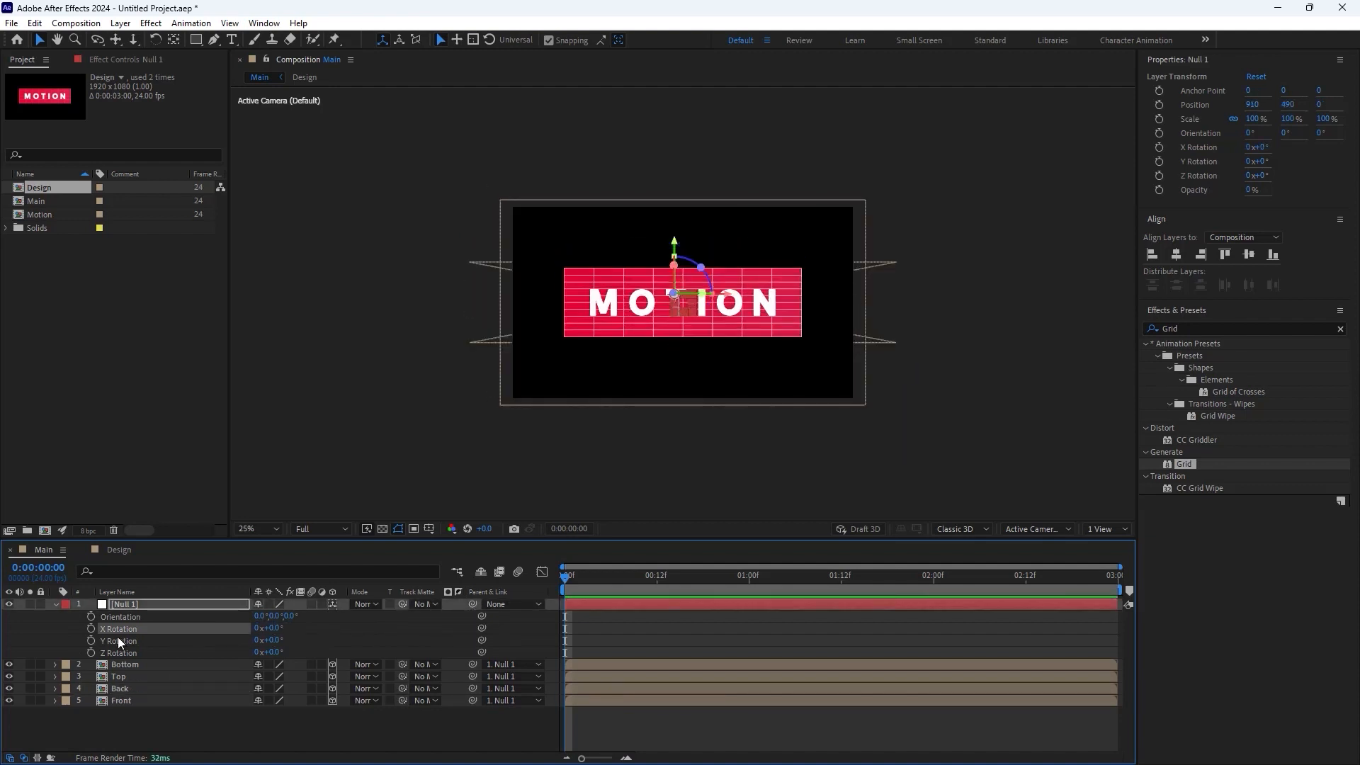
Keyframe Null 1's X Rotation to 90° at frame 12.
{"action": "left_click_drag", "start_coordinate": [641, 581], "coordinate": [657, 580]}
{"action": "left_click", "coordinate": [271, 628]}
{"action": "type", "text": "90"}
{"action": "key", "text": "Return"}
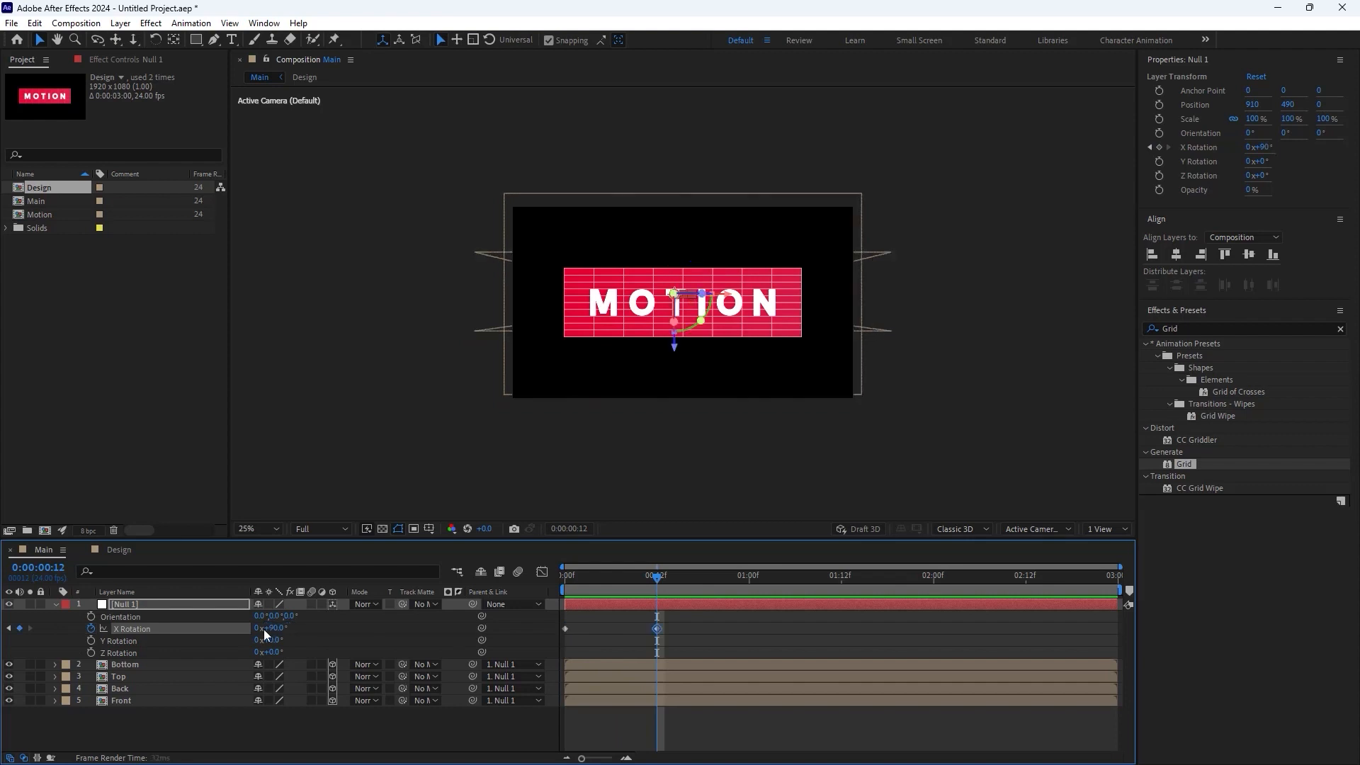
{"action": "left_click", "coordinate": [119, 676]}
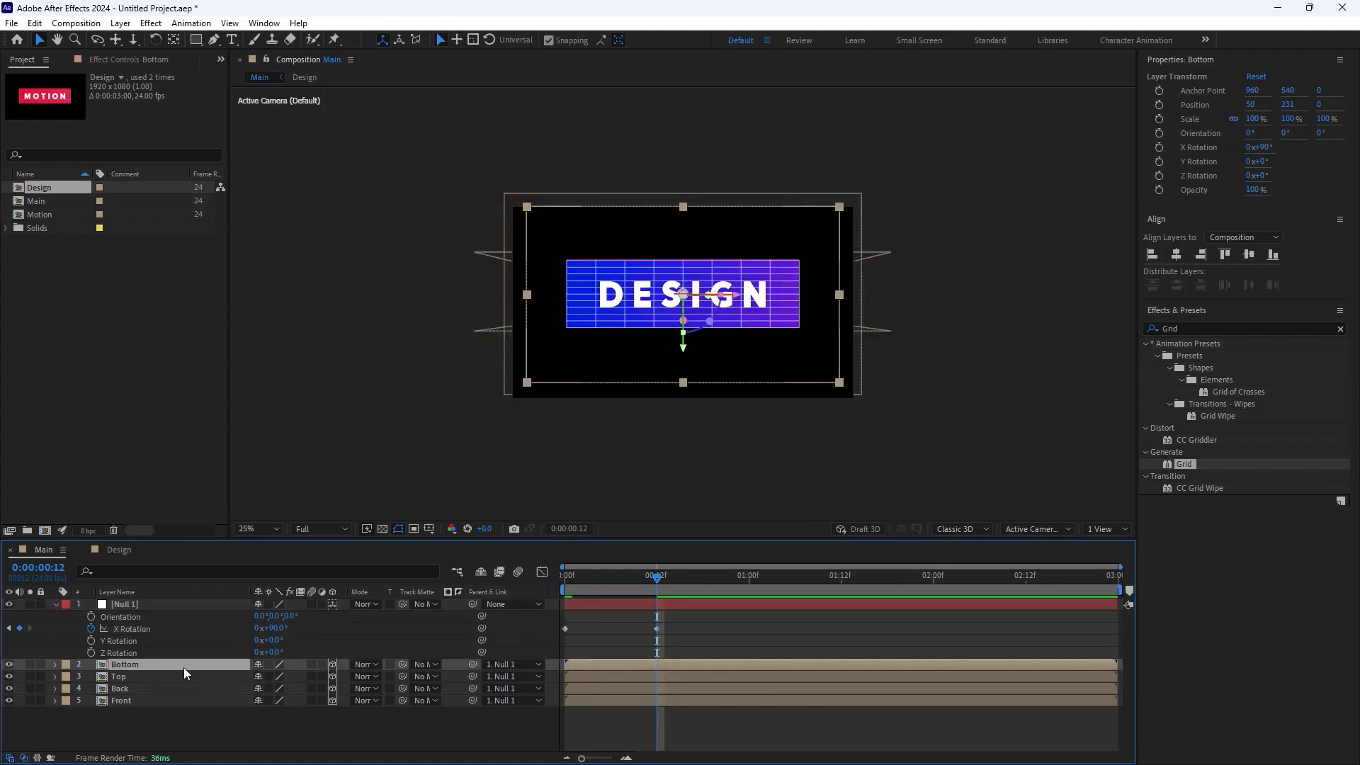
{"action": "key", "text": "period"}
{"action": "key", "text": "Home"}
{"action": "left_click", "coordinate": [145, 688]}
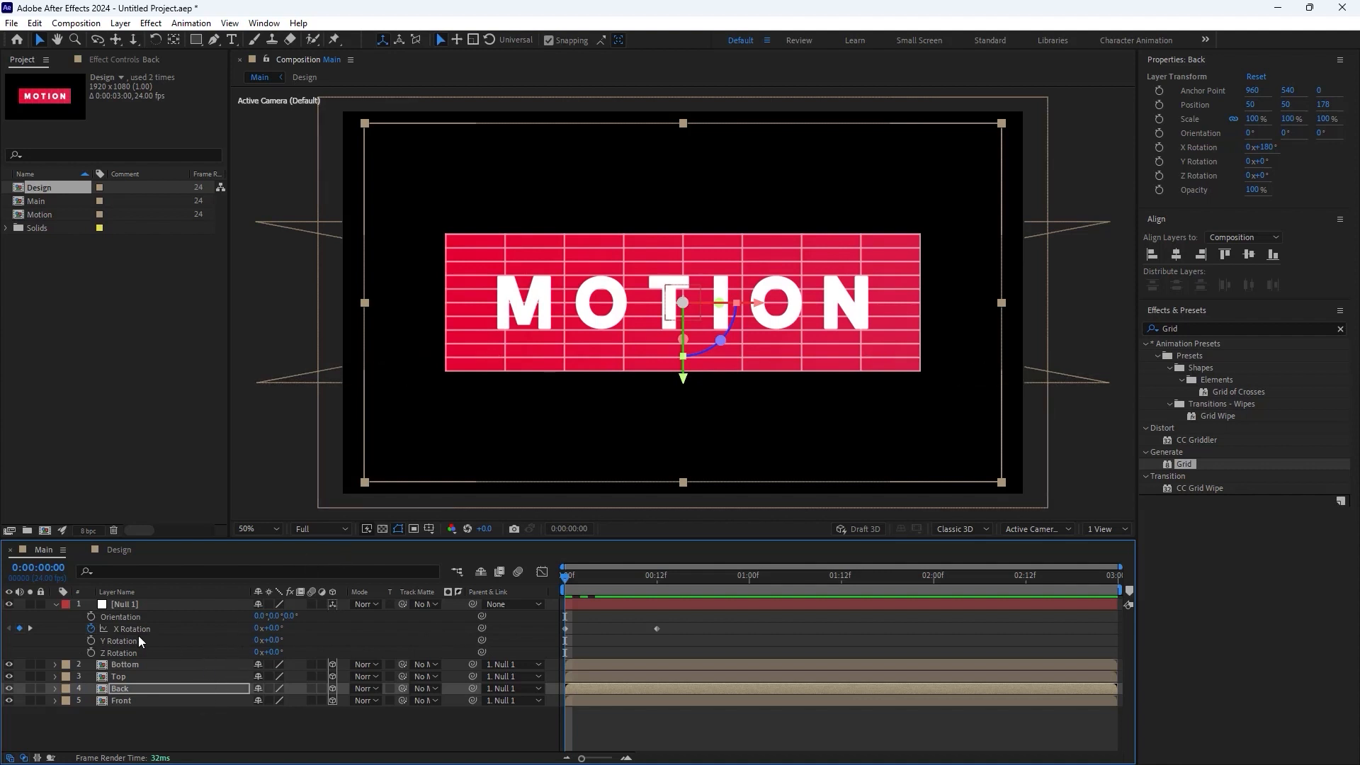
Add a loopOut("continue") expression to Null 1's X Rotation.
{"action": "left_click", "coordinate": [92, 628], "text": "alt"}
{"action": "type", "text": "loop"}
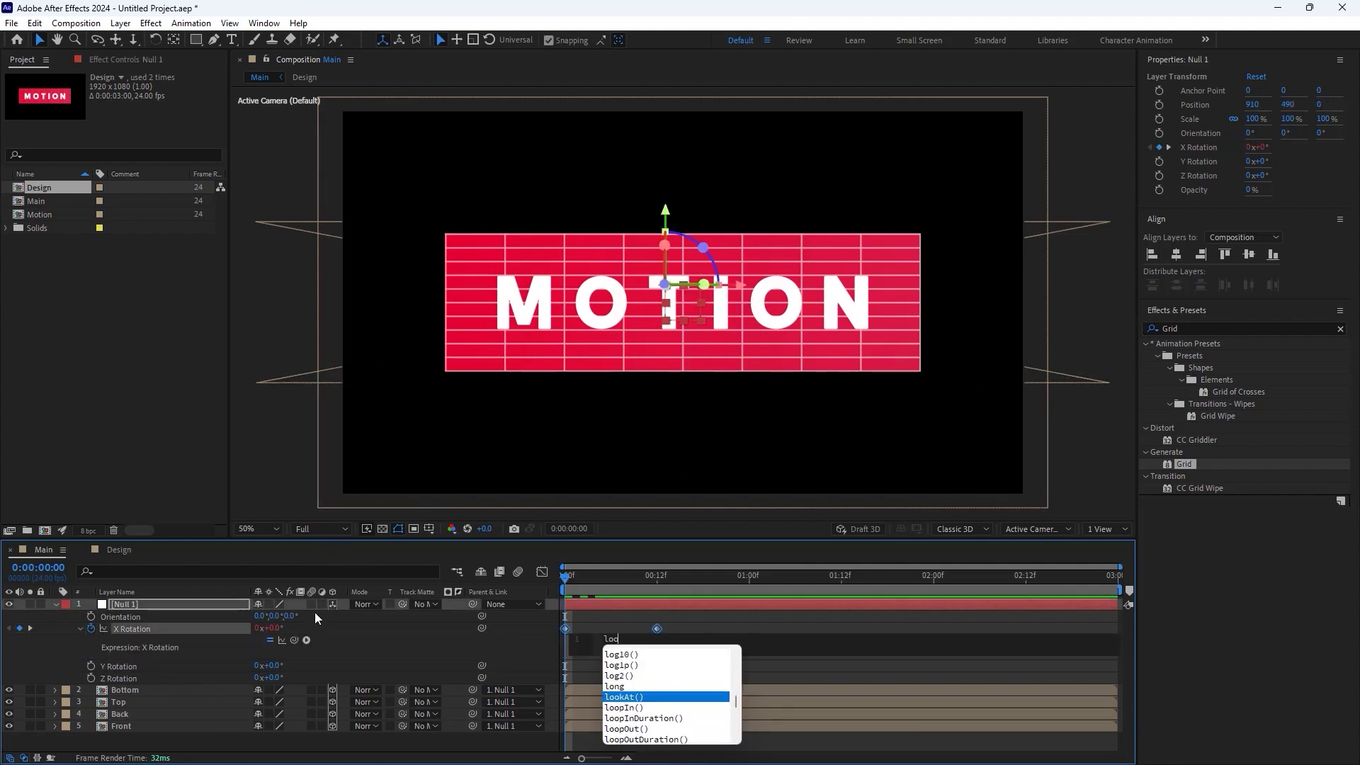
{"action": "key", "text": "Down"}
{"action": "key", "text": "Down"}
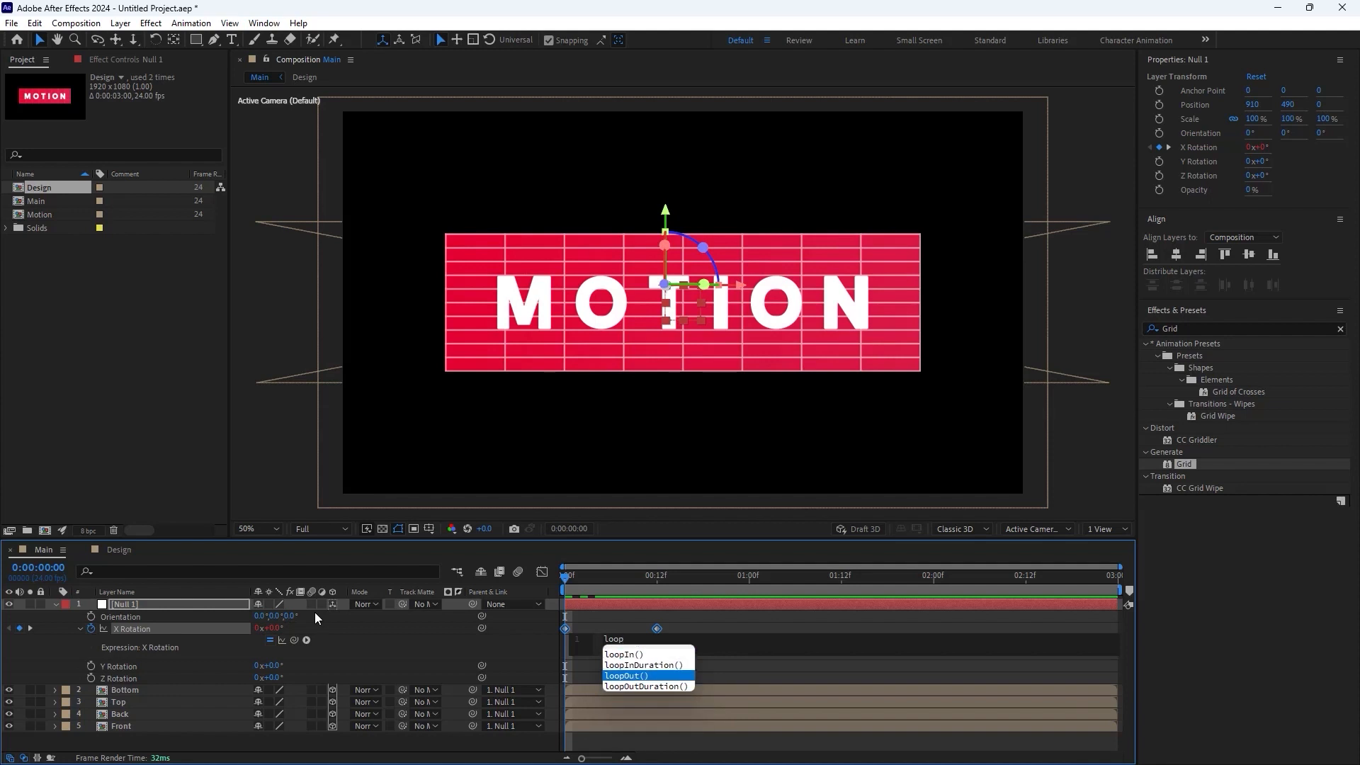
{"action": "key", "text": "Return"}
{"action": "type", "text": "c"}
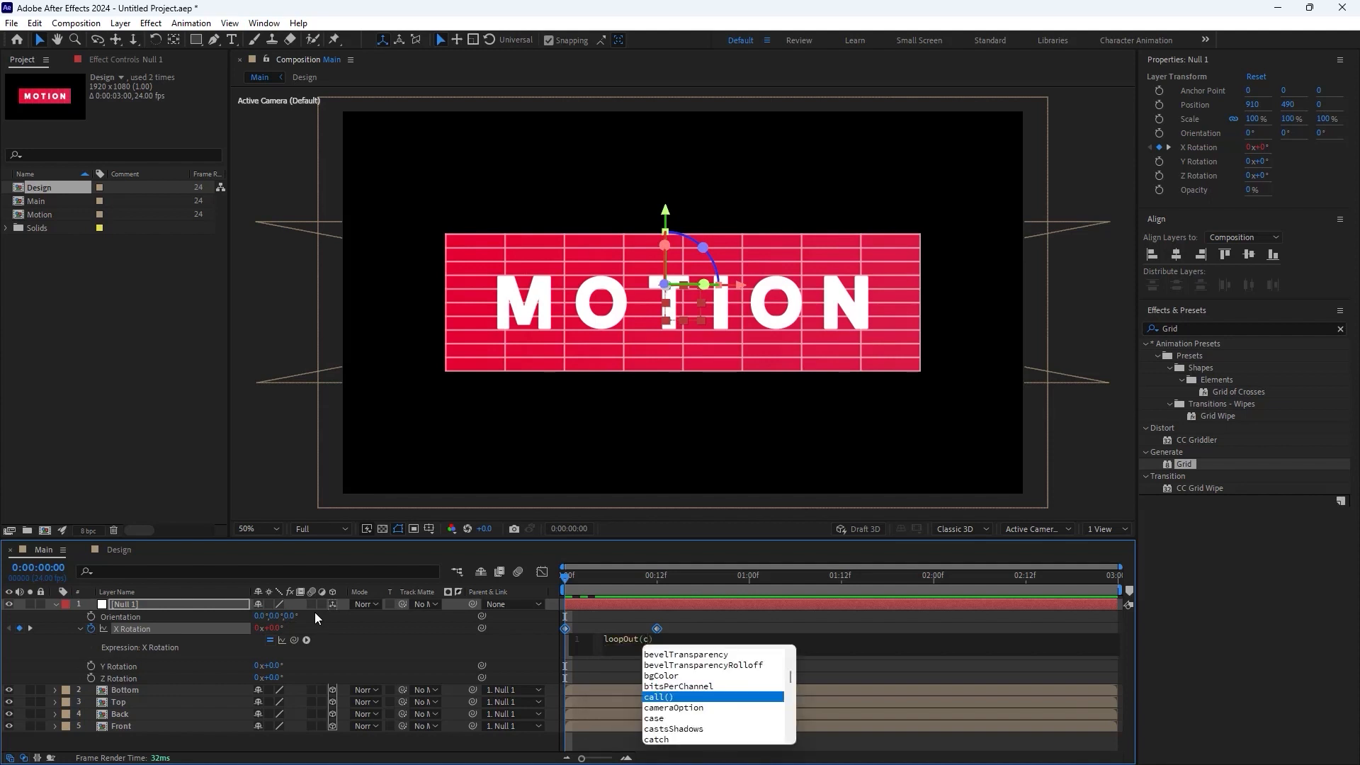
{"action": "type", "text": "y"}
{"action": "key", "text": "BackSpace"}
{"action": "key", "text": "BackSpace"}
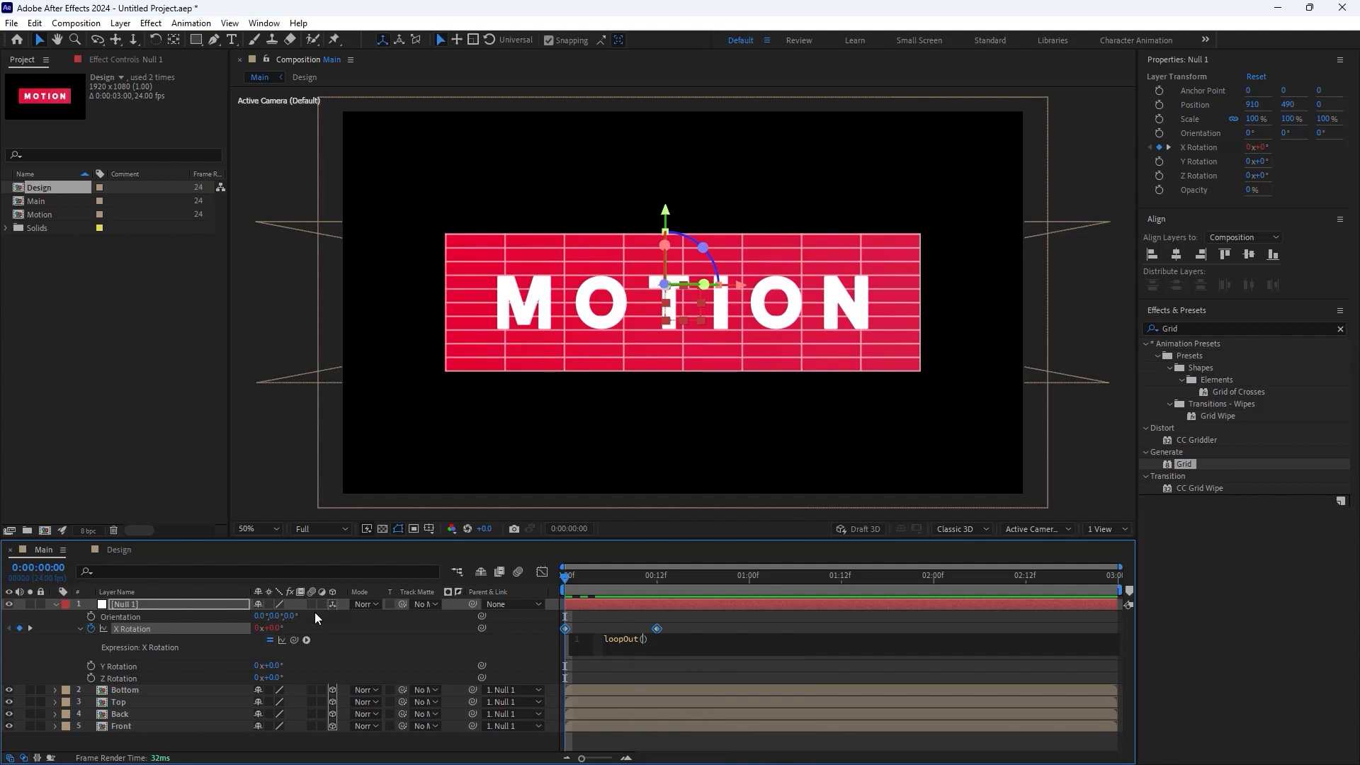
{"action": "type", "text": "\""}
{"action": "key", "text": "Return"}
{"action": "left_click", "coordinate": [314, 611]}
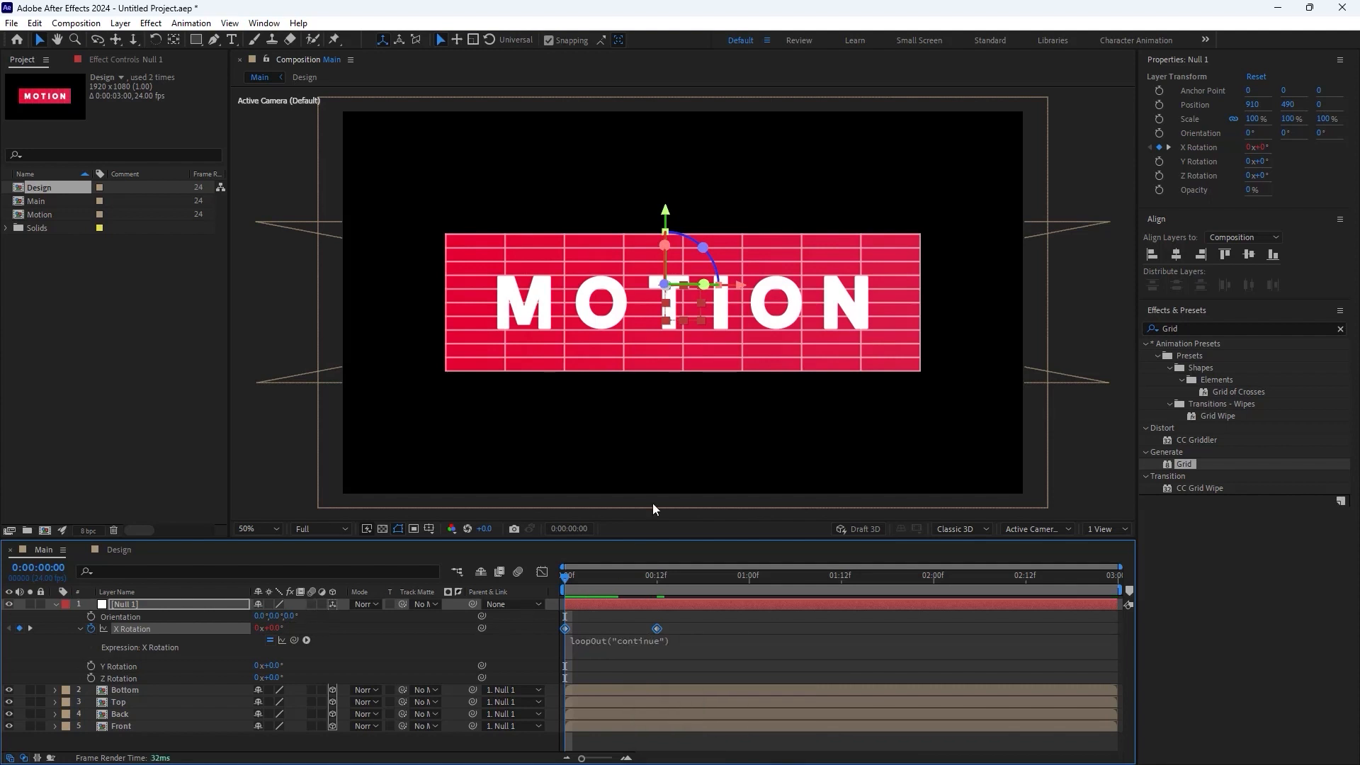
Preview the looping spin and end the work area at 0:00:02:00.
{"action": "key", "text": "space"}
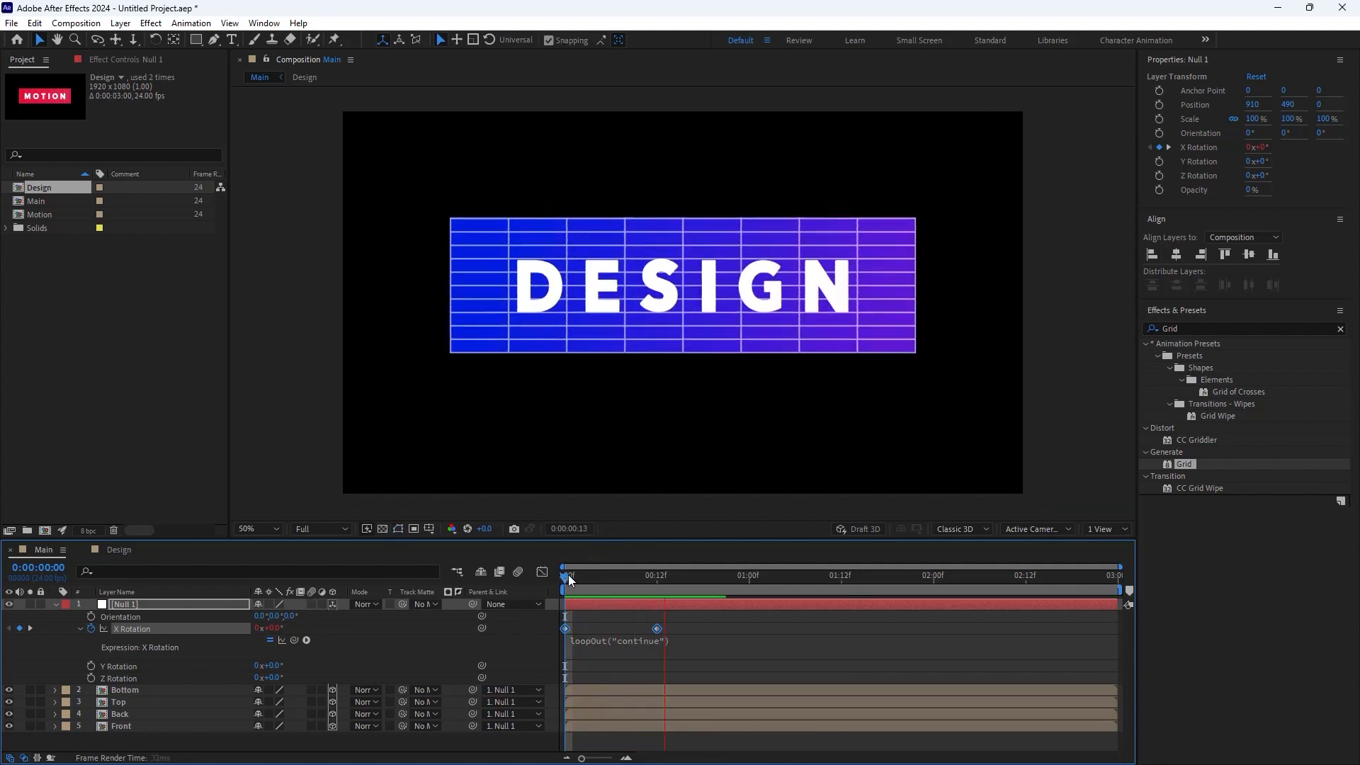
{"action": "key", "text": "comma"}
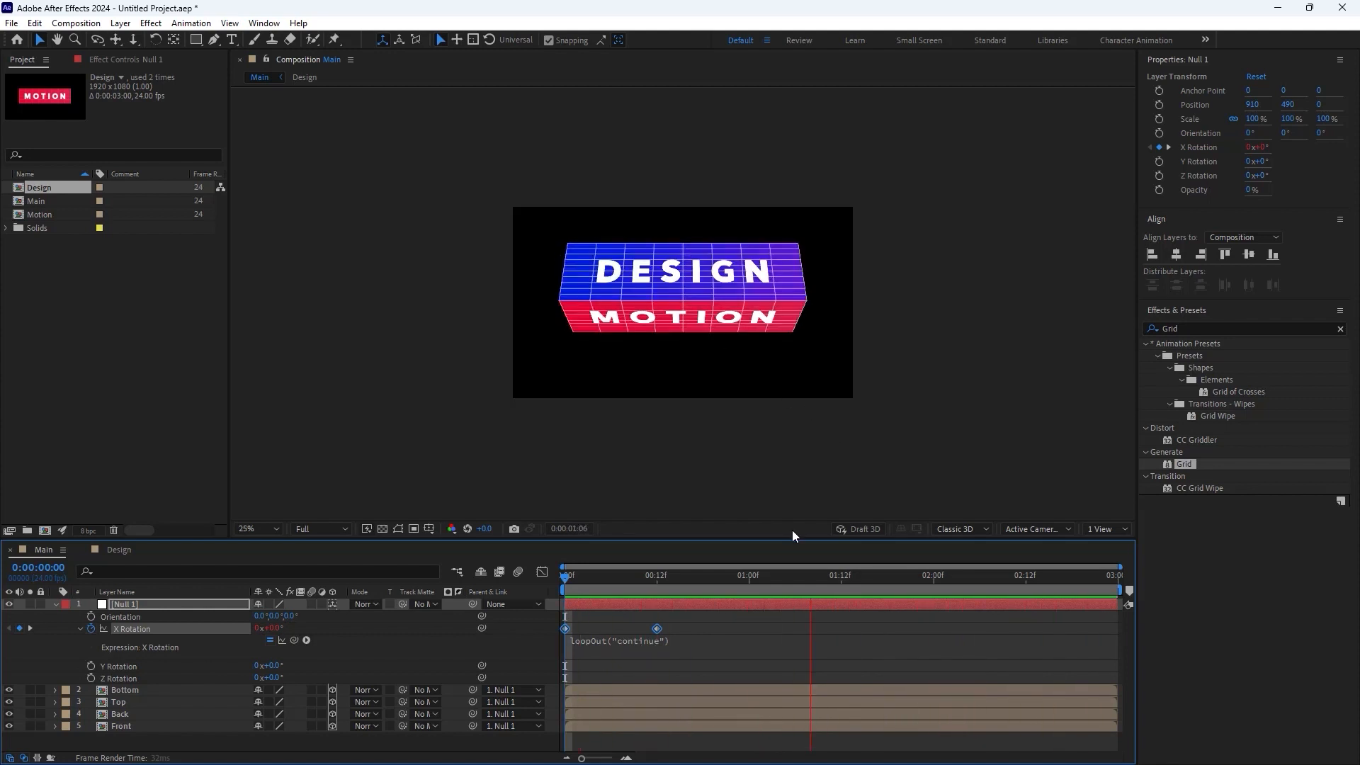
{"action": "mouse_move", "coordinate": [810, 577]}
{"action": "left_mouse_down"}
{"action": "mouse_move", "coordinate": [950, 610]}
{"action": "mouse_move", "coordinate": [937, 610]}
{"action": "left_mouse_up"}
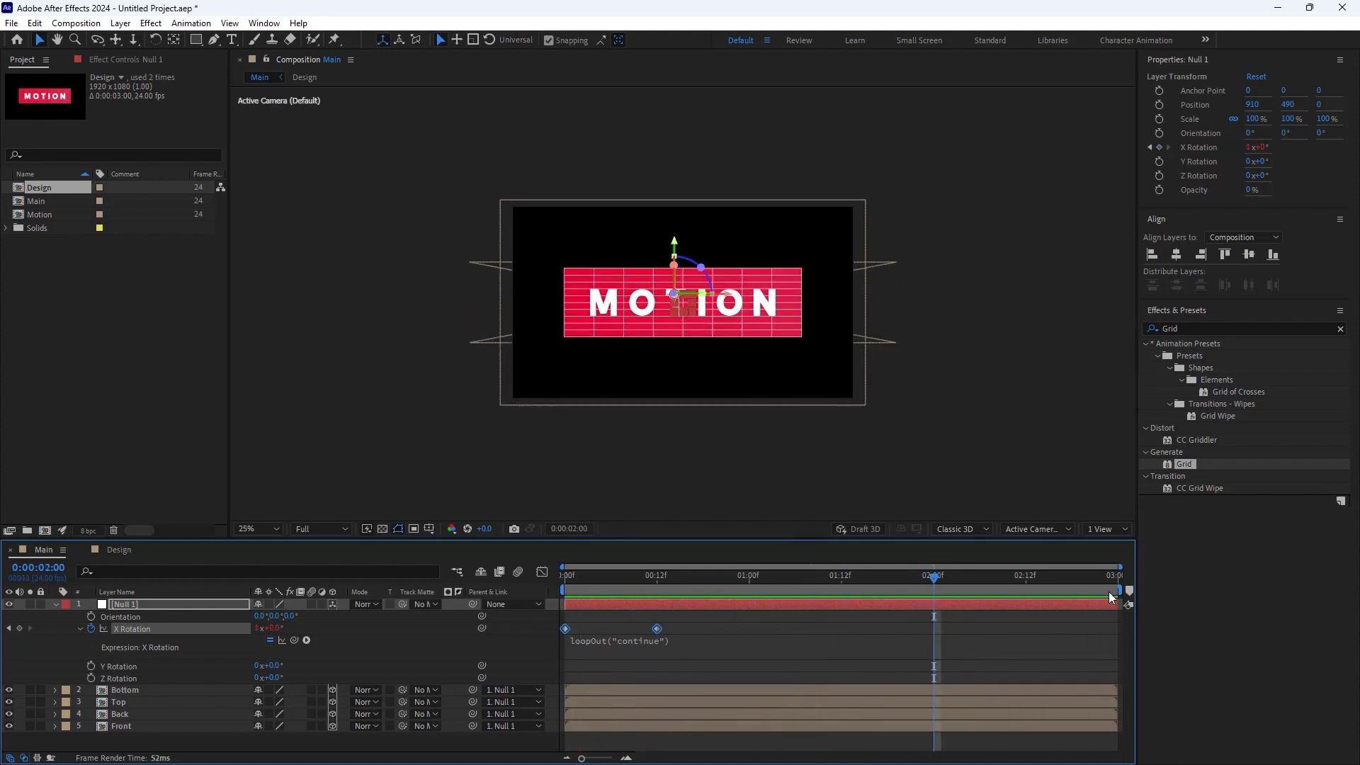
{"action": "left_click_drag", "start_coordinate": [1120, 590], "coordinate": [944, 608]}
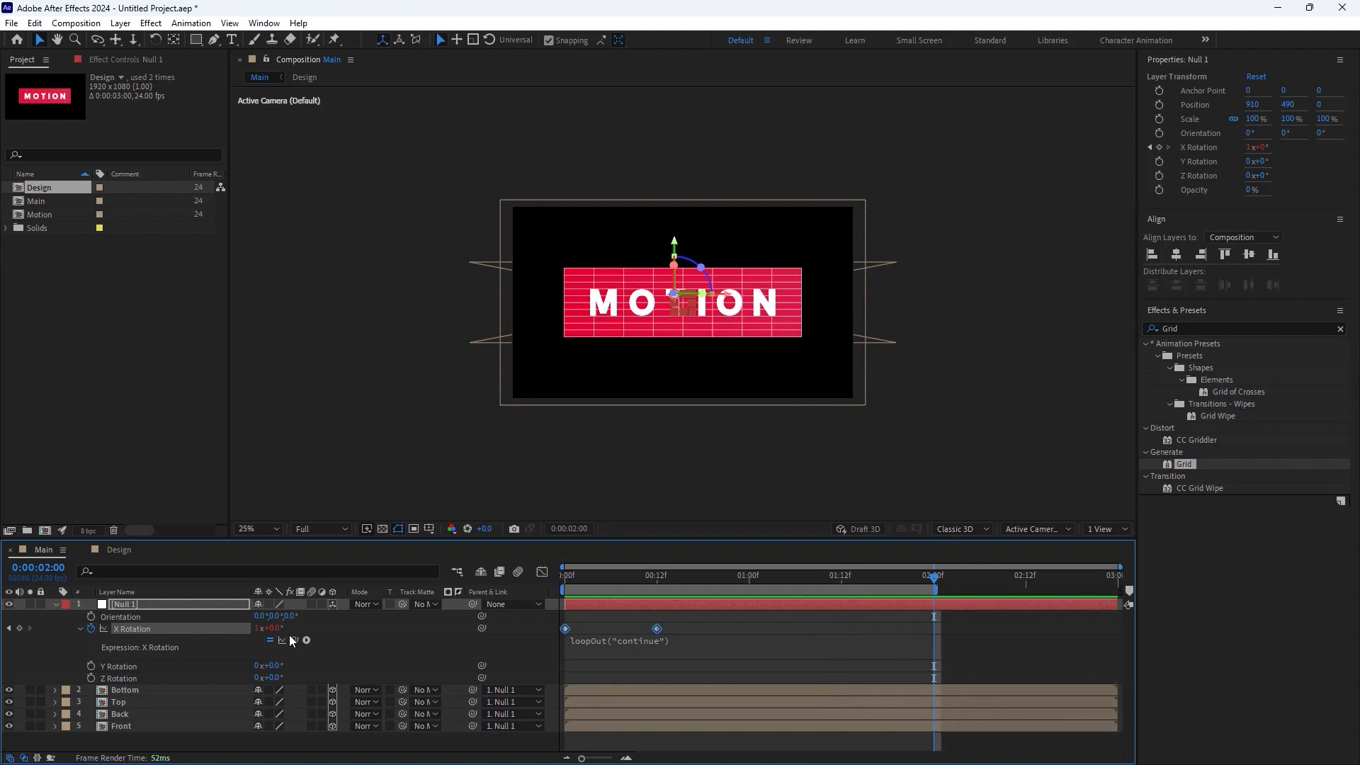
Pre-compose all five box layers into a new composition named 'Text'.
{"action": "key", "text": "u"}
{"action": "key", "text": "ctrl+a"}
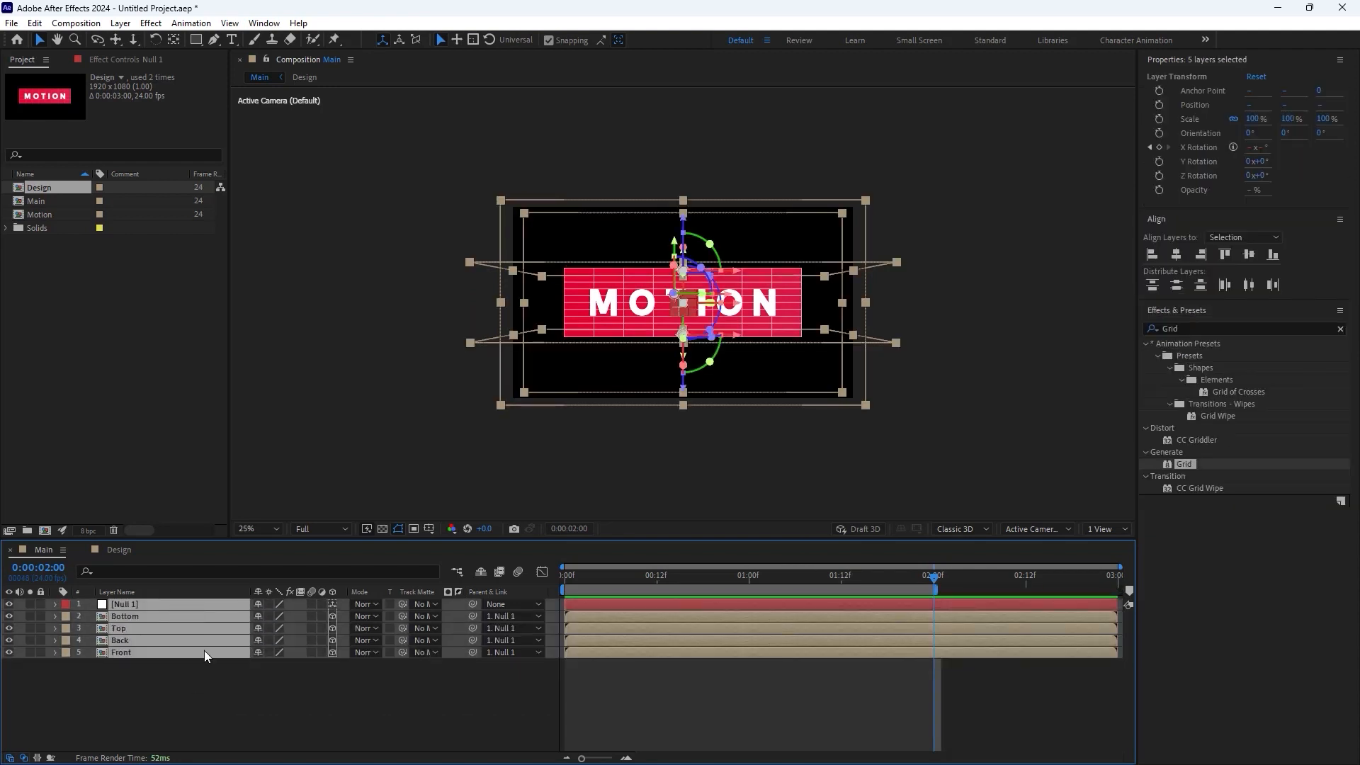
{"action": "key", "text": "ctrl+shift+c"}
{"action": "type", "text": "Text"}
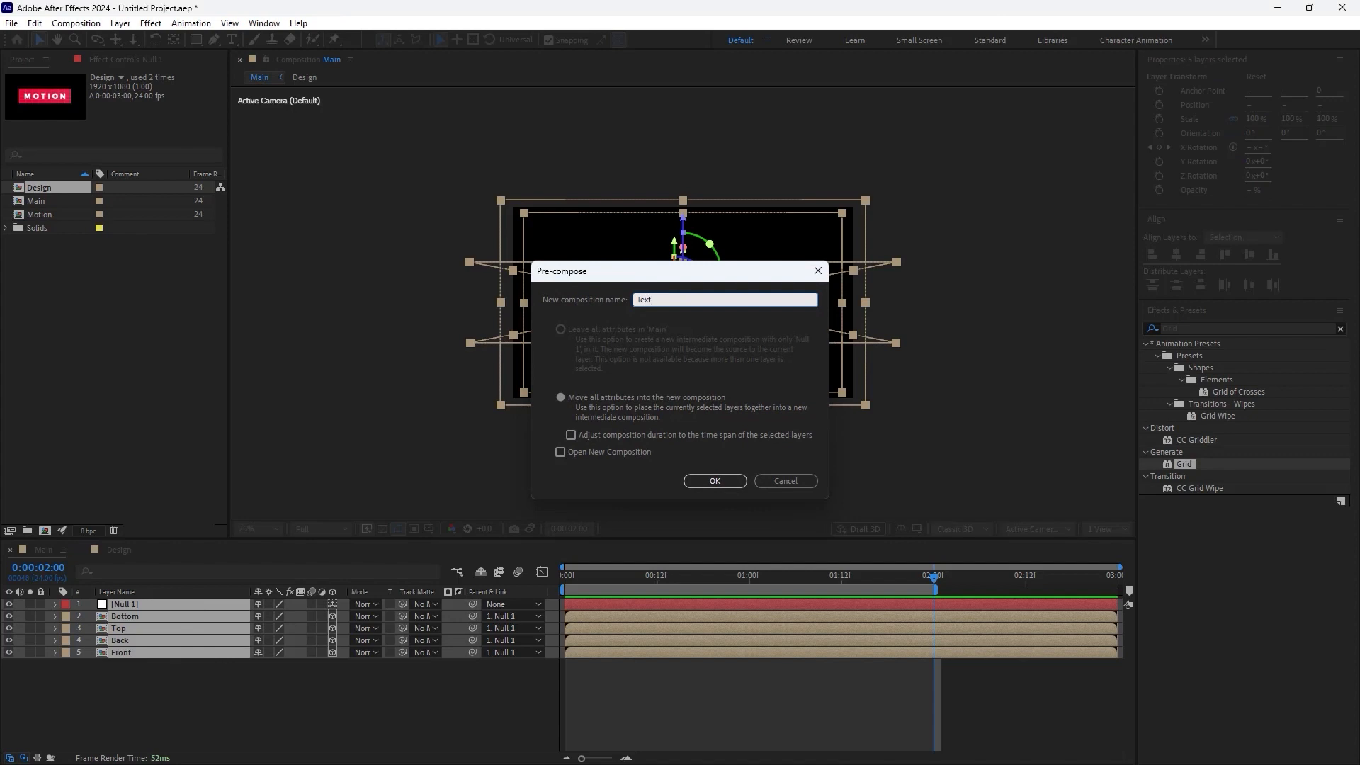
{"action": "key", "text": "Return"}
Scale the Text layer to 70% and move it up toward the top of the frame.
{"action": "key", "text": "Home"}
{"action": "key", "text": "s"}
{"action": "left_click_drag", "start_coordinate": [294, 625], "coordinate": [280, 623]}
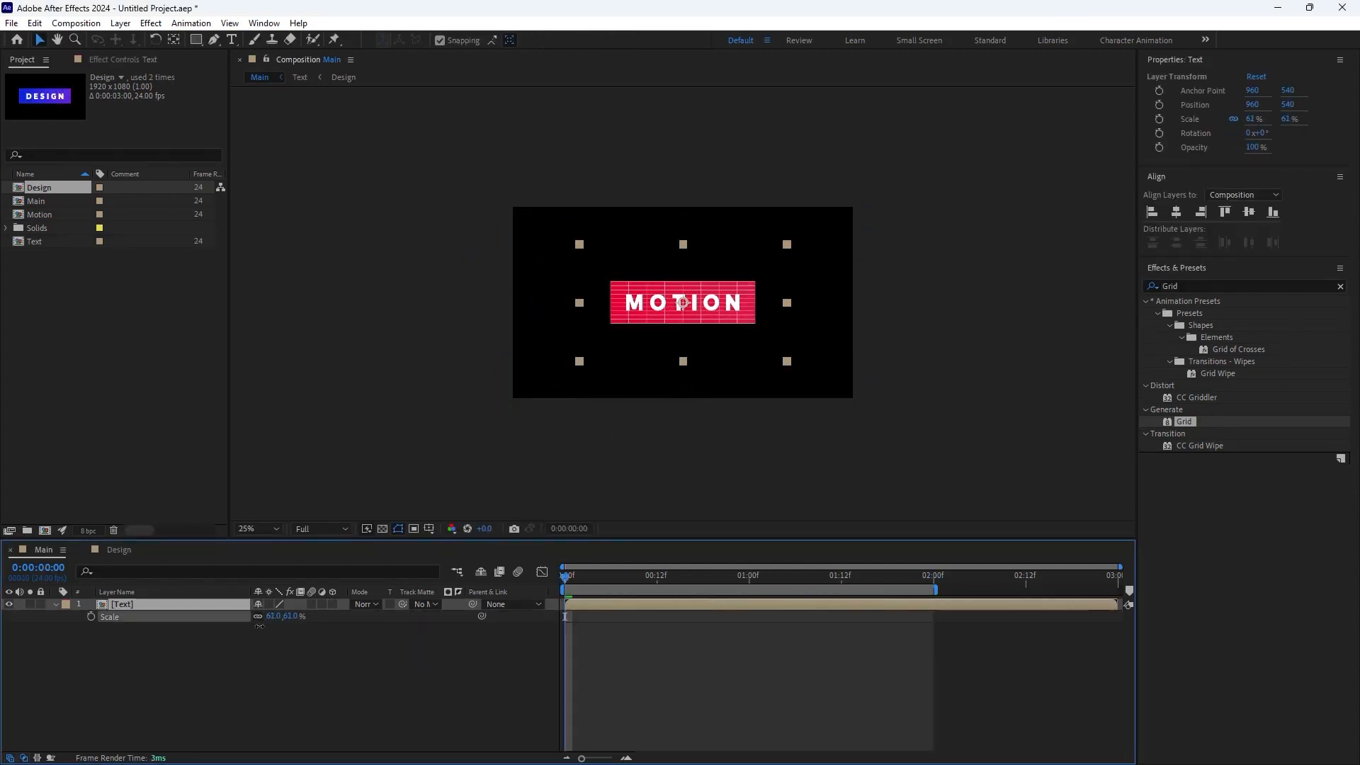
{"action": "left_click", "coordinate": [279, 623]}
{"action": "type", "text": "50"}
{"action": "key", "text": "Return"}
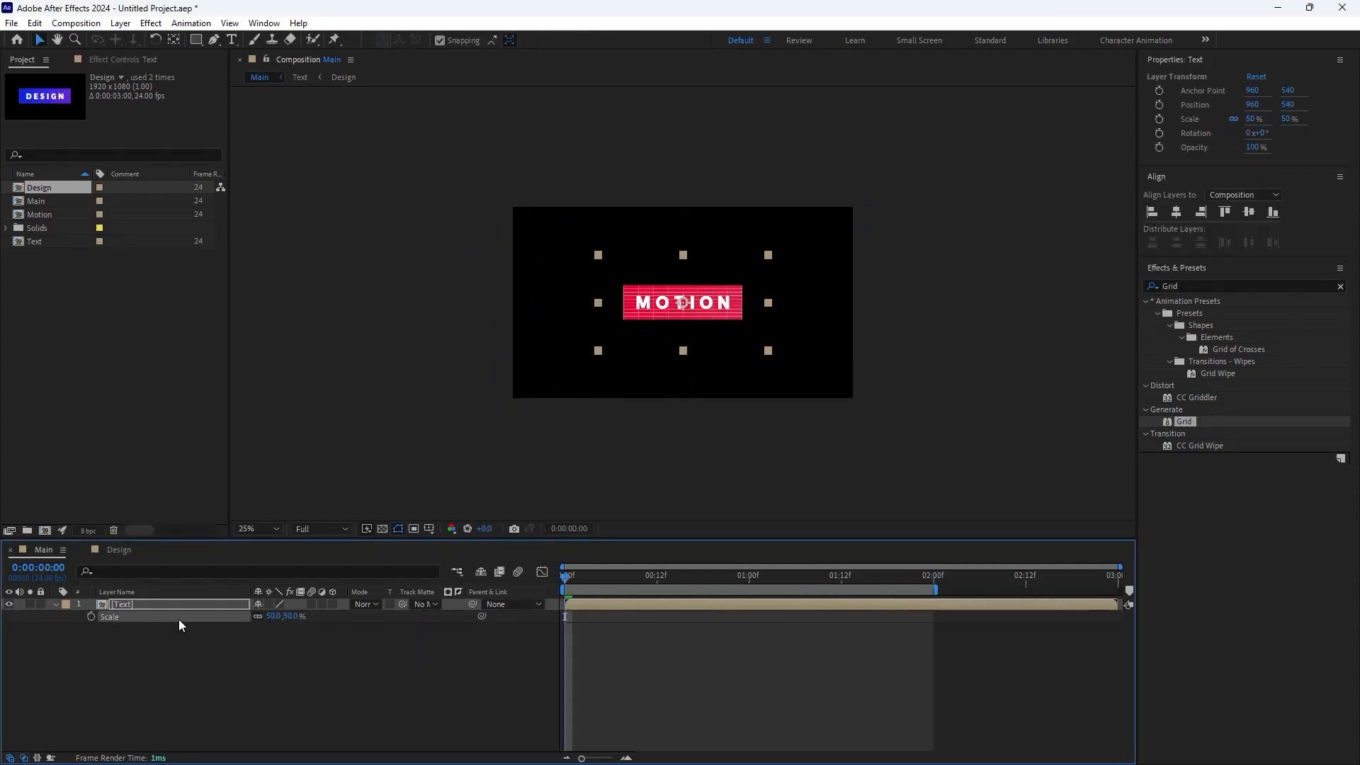
{"action": "left_click", "coordinate": [272, 616]}
{"action": "type", "text": "70"}
{"action": "key", "text": "Return"}
{"action": "left_click_drag", "start_coordinate": [685, 304], "coordinate": [691, 389]}
Duplicate the Text layer three times and scale all four copies to 61%.
{"action": "key", "text": "ctrl+d"}
{"action": "scroll", "coordinate": [689, 291], "scroll_direction": "up", "scroll_amount": 2}
{"action": "key", "text": "ctrl+d"}
{"action": "scroll", "coordinate": [691, 375], "scroll_direction": "down", "scroll_amount": 2}
{"action": "key", "text": "ctrl+d"}
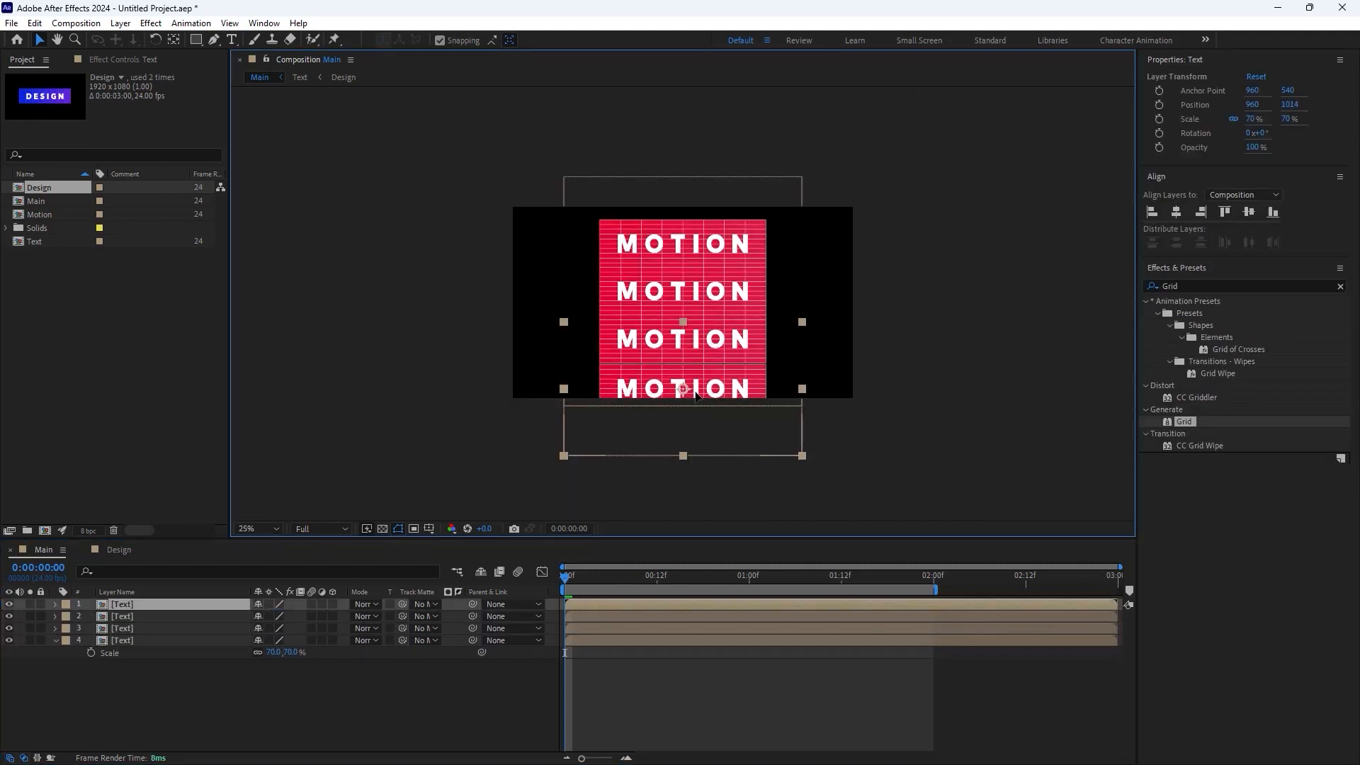
{"action": "left_click", "coordinate": [164, 640]}
{"action": "left_click", "coordinate": [165, 604], "text": "shift"}
{"action": "key", "text": "s"}
{"action": "left_click_drag", "start_coordinate": [273, 616], "coordinate": [266, 616]}
Arrange the four Text copies into a tight vertical stack, shifted slightly right.
{"action": "left_click_drag", "start_coordinate": [685, 305], "coordinate": [685, 292]}
{"action": "scroll", "coordinate": [686, 292], "scroll_direction": "up", "scroll_amount": 2}
{"action": "left_click", "coordinate": [164, 604]}
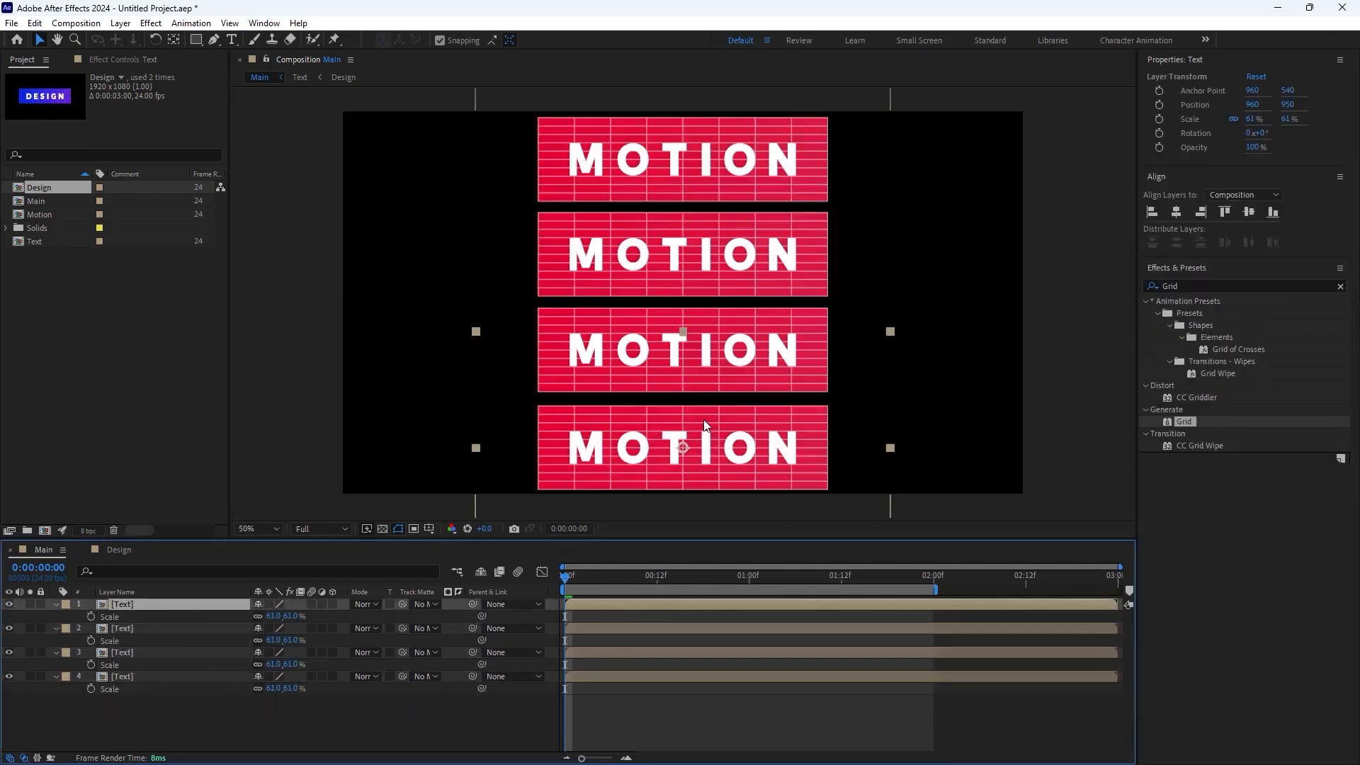
{"action": "left_click_drag", "start_coordinate": [701, 437], "coordinate": [701, 425]}
{"action": "left_click", "coordinate": [164, 628]}
{"action": "key", "text": "ctrl+z"}
{"action": "left_click_drag", "start_coordinate": [636, 377], "coordinate": [694, 343]}
{"action": "left_click", "coordinate": [170, 604], "text": "shift"}
{"action": "left_click", "coordinate": [170, 652], "text": "shift"}
{"action": "left_click", "coordinate": [176, 678], "text": "shift"}
{"action": "key", "text": "s"}
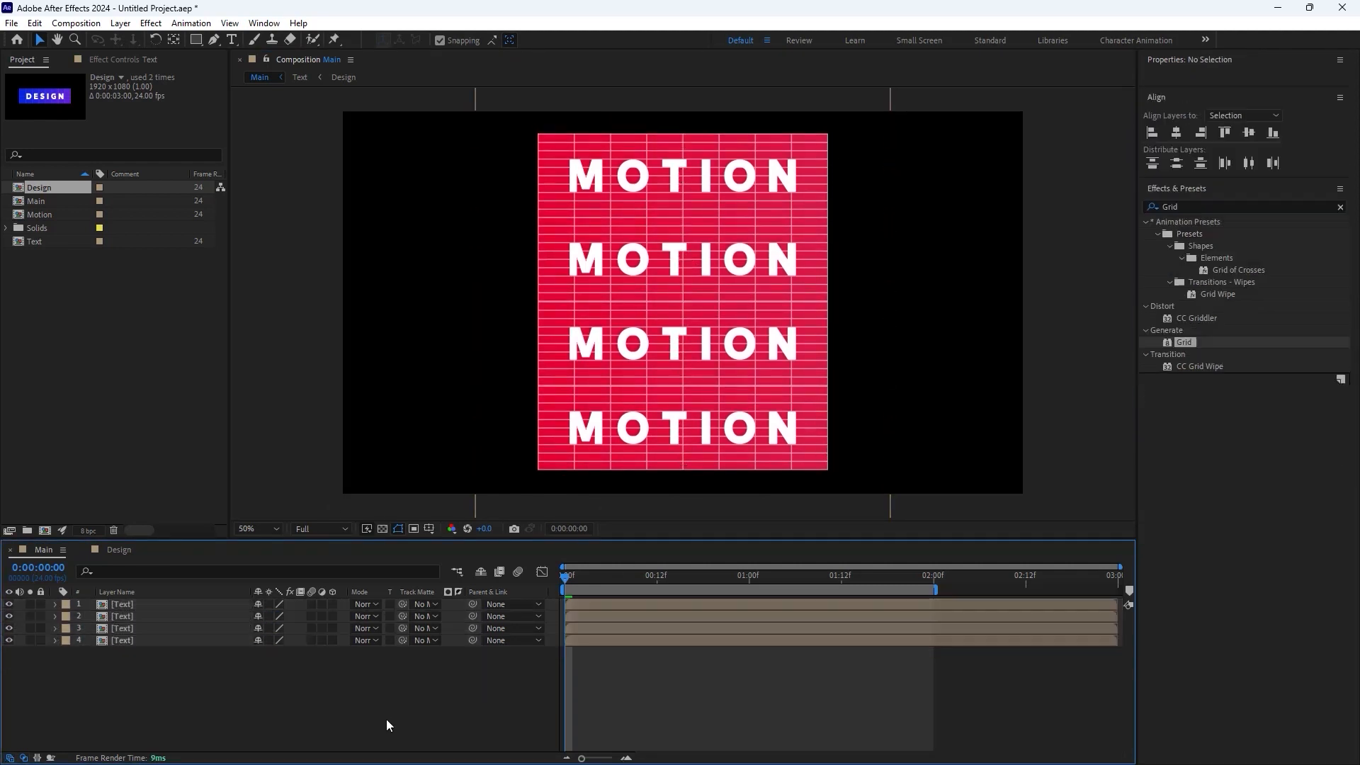
{"action": "key", "text": "comma"}
{"action": "key", "text": "Right"}
{"action": "key", "text": "Right"}
{"action": "key", "text": "Right"}
{"action": "key", "text": "Right"}
{"action": "key", "text": "Right"}
{"action": "key", "text": "Right"}
{"action": "key", "text": "Right"}
{"action": "key", "text": "Right"}
{"action": "key", "text": "Right"}
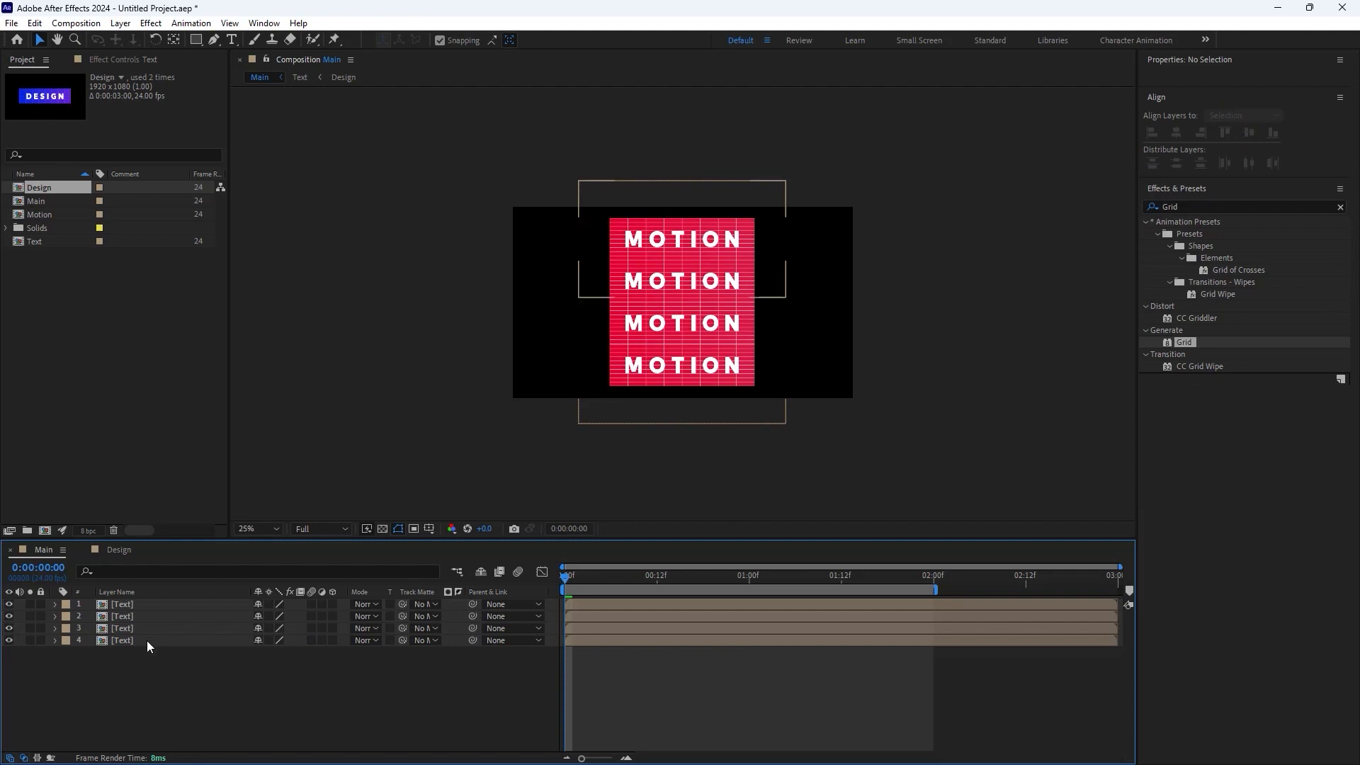
Copy the red Base shape layer from the Motion precomp nested inside Text.
{"action": "double_click", "coordinate": [145, 639]}
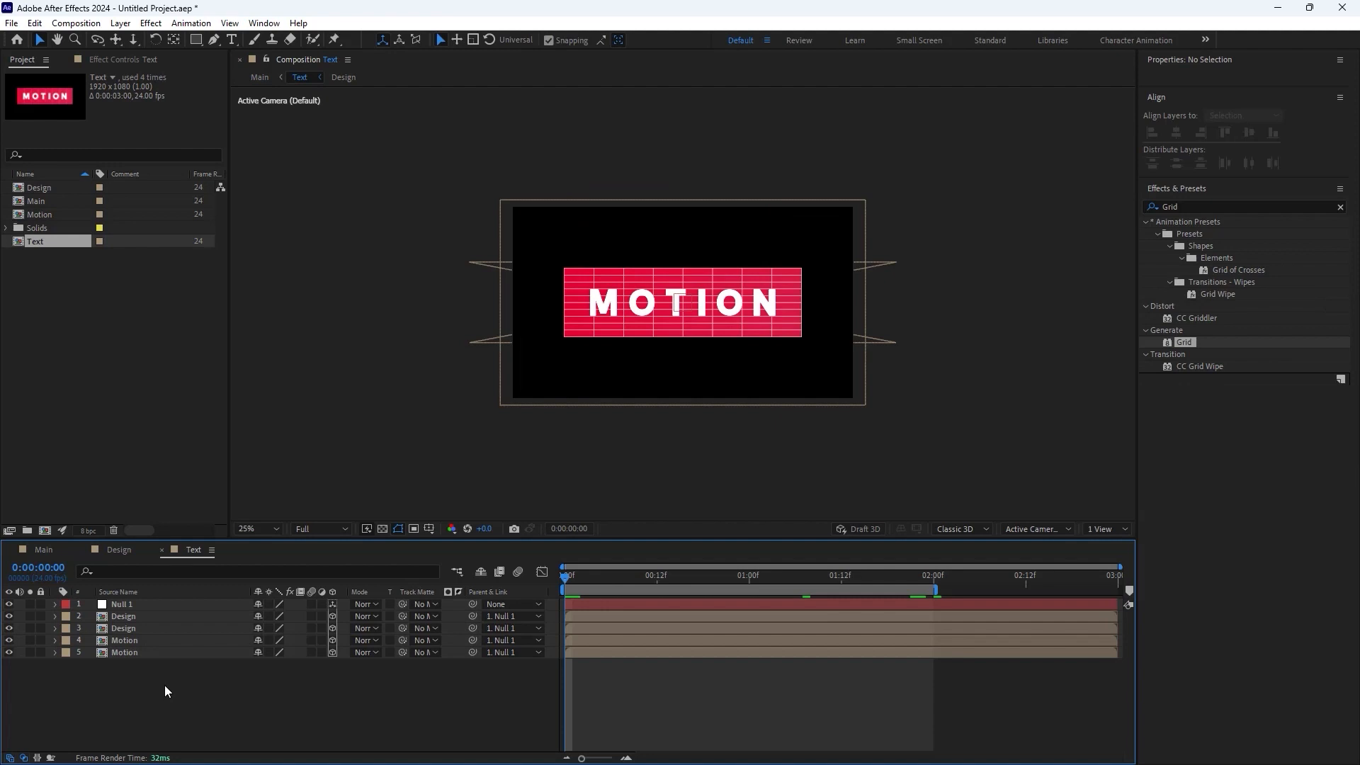
{"action": "double_click", "coordinate": [146, 652]}
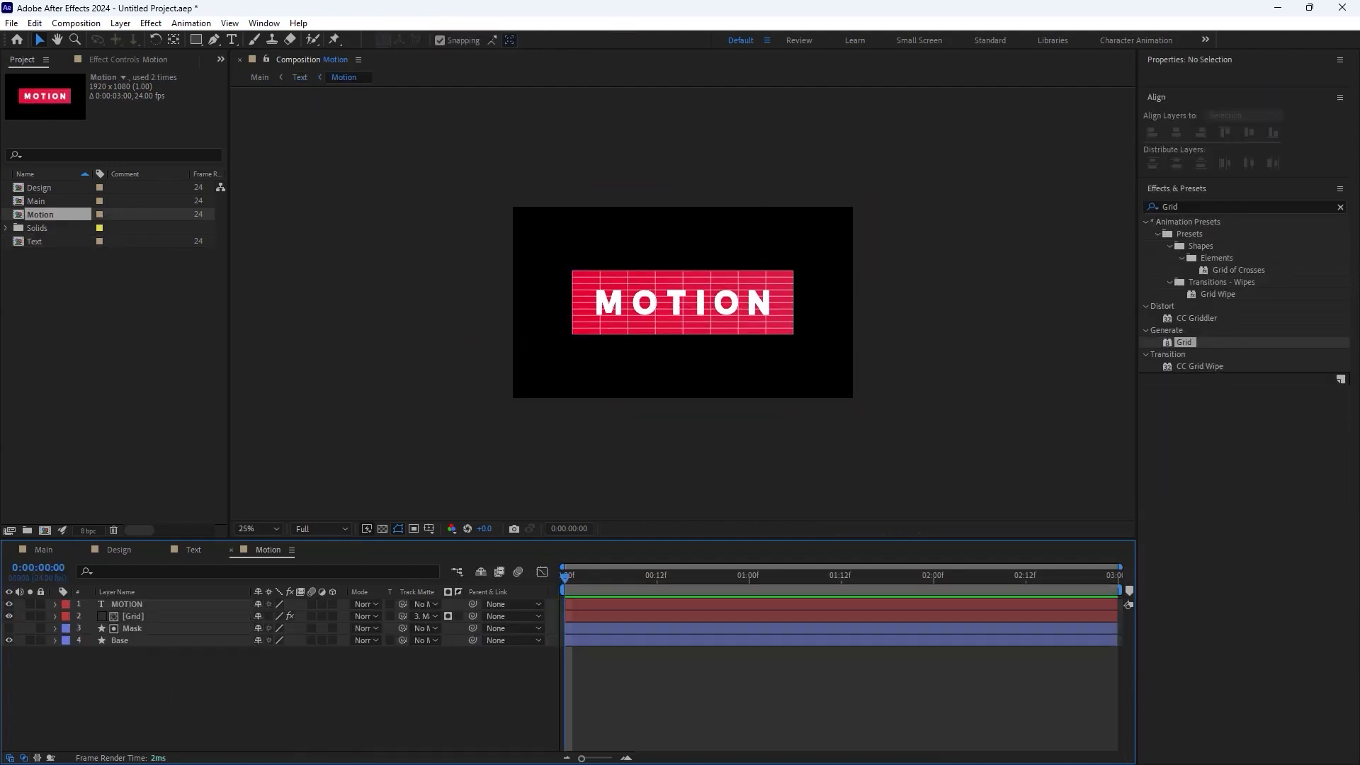
{"action": "left_click", "coordinate": [174, 642]}
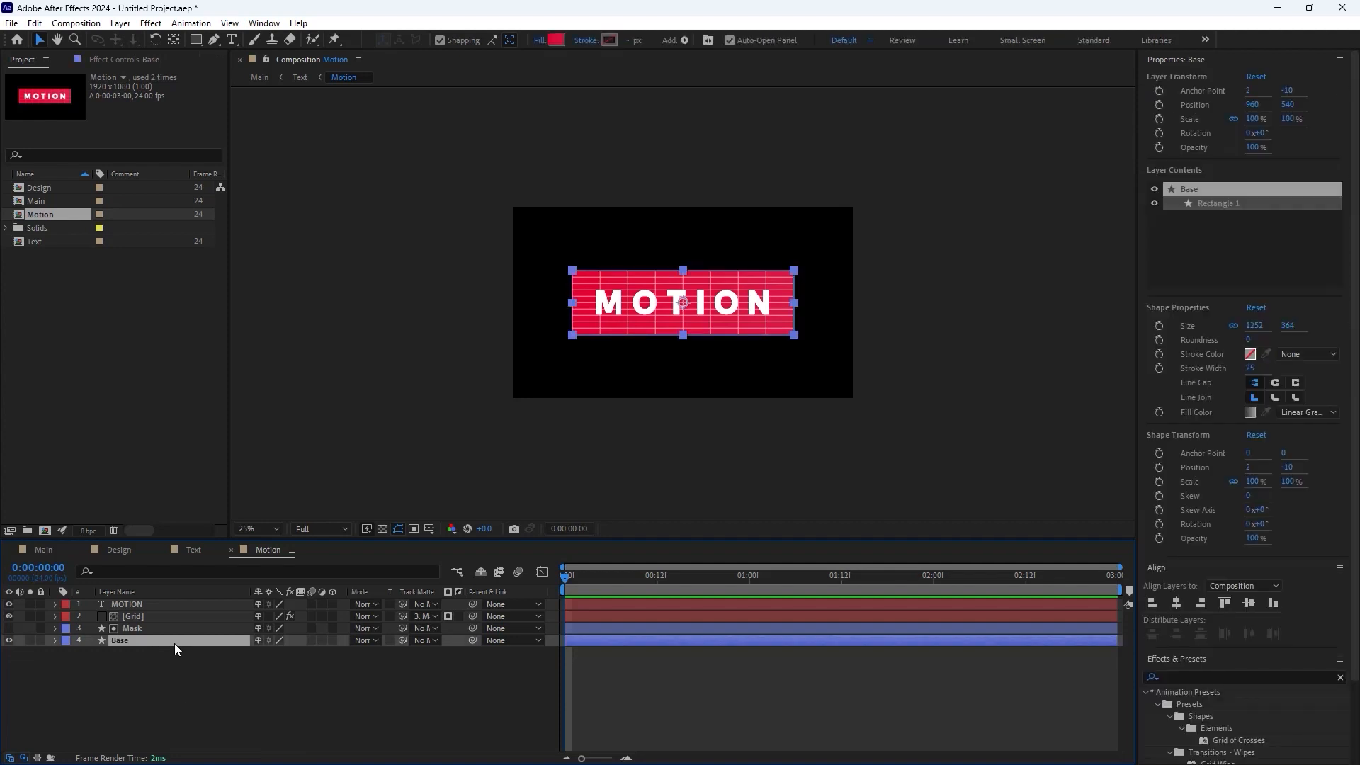
{"action": "left_click", "coordinate": [193, 551]}
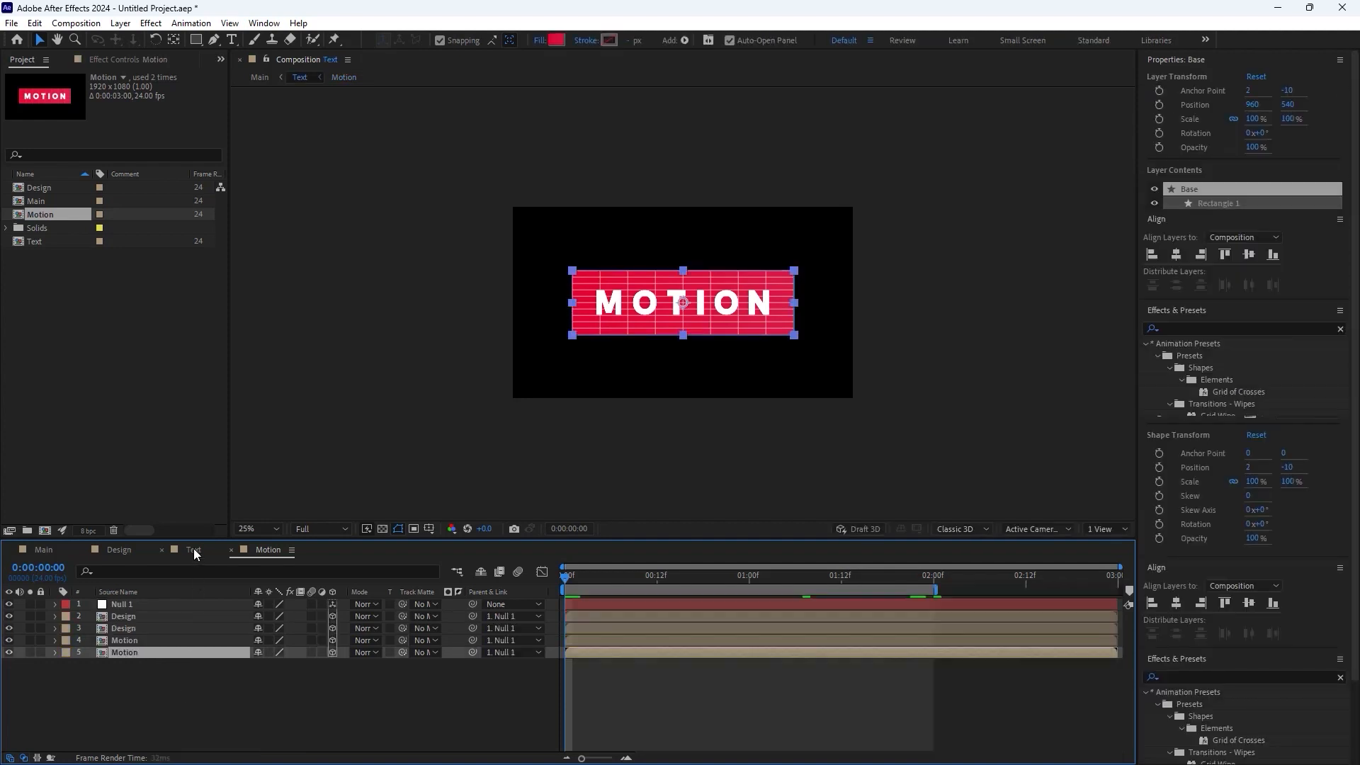
{"action": "left_click", "coordinate": [66, 551]}
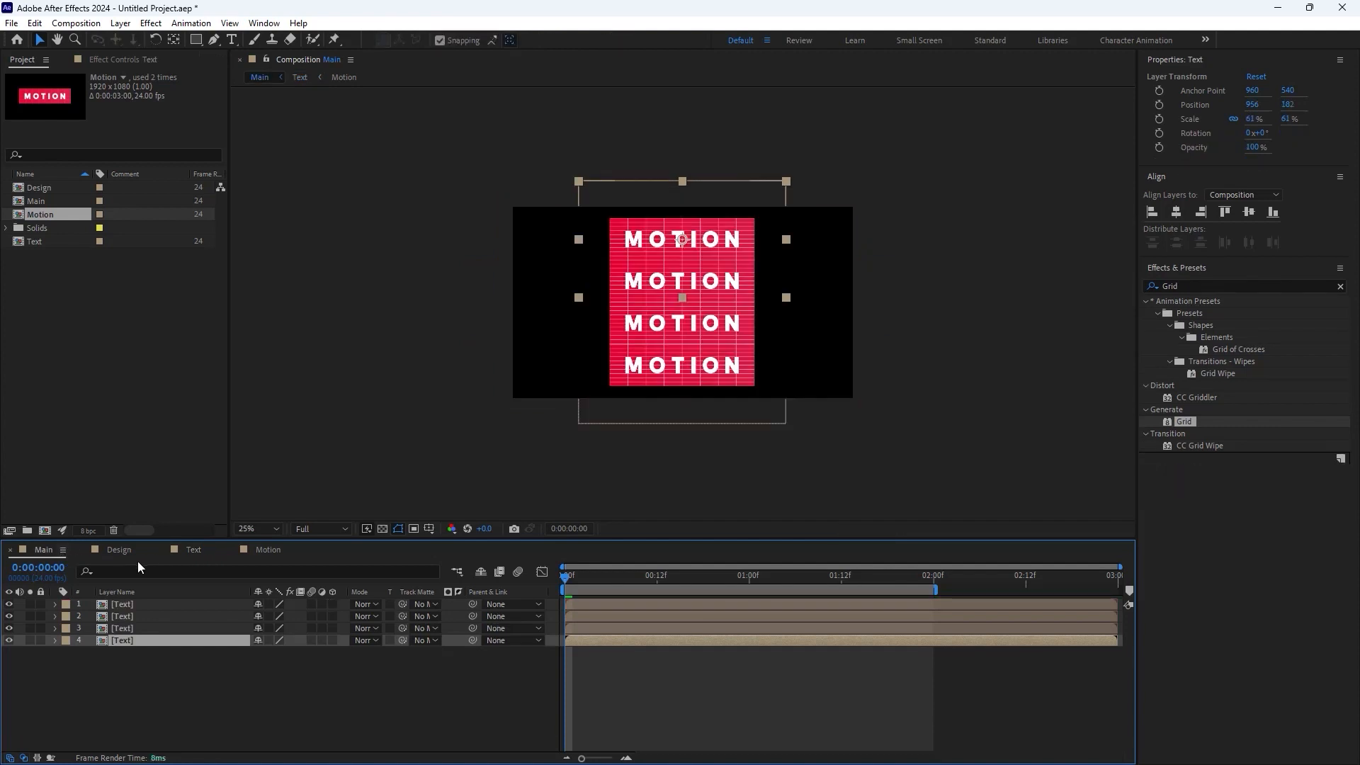
Place the Base layer in Main beneath all Text copies and fit it to the frame.
{"action": "left_click", "coordinate": [230, 682]}
{"action": "left_click", "coordinate": [154, 605]}
{"action": "left_click_drag", "start_coordinate": [169, 682], "coordinate": [168, 681]}
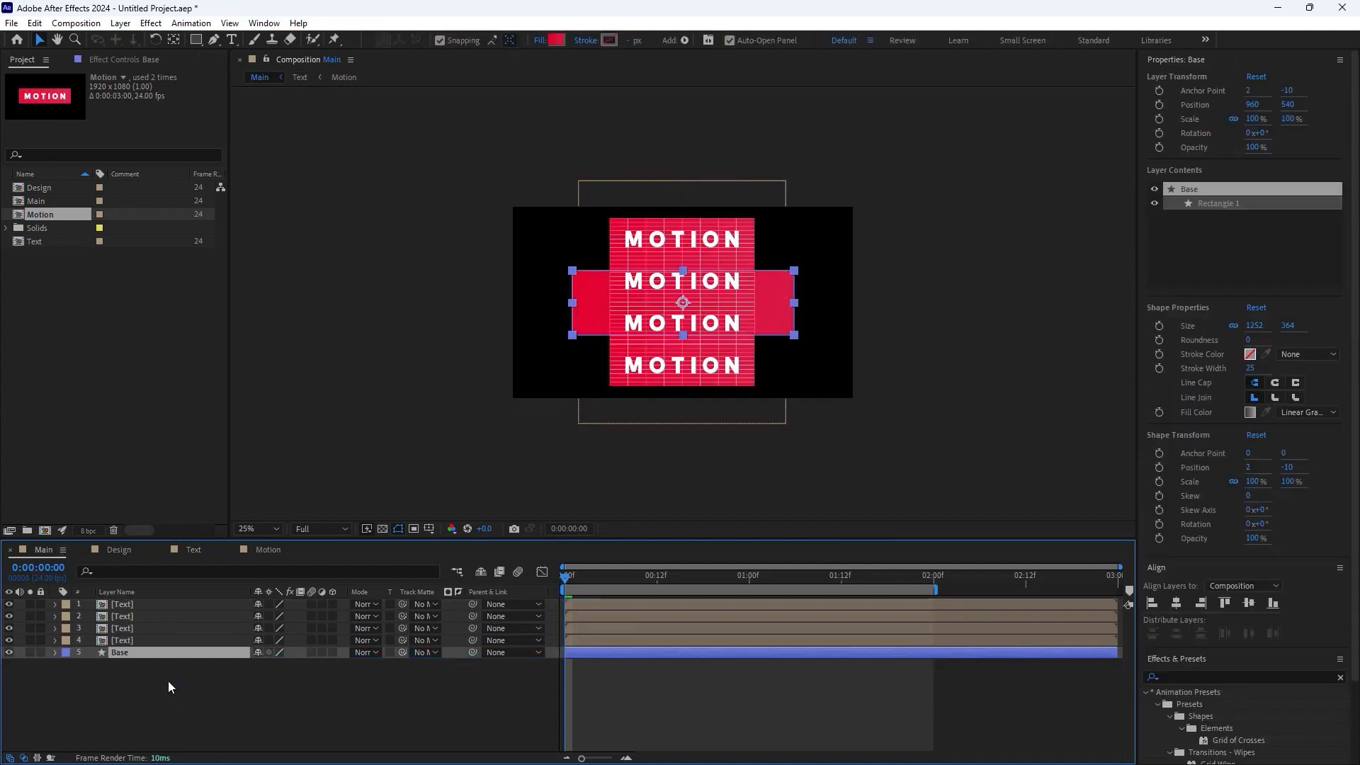
{"action": "key", "text": "ctrl+alt+f"}
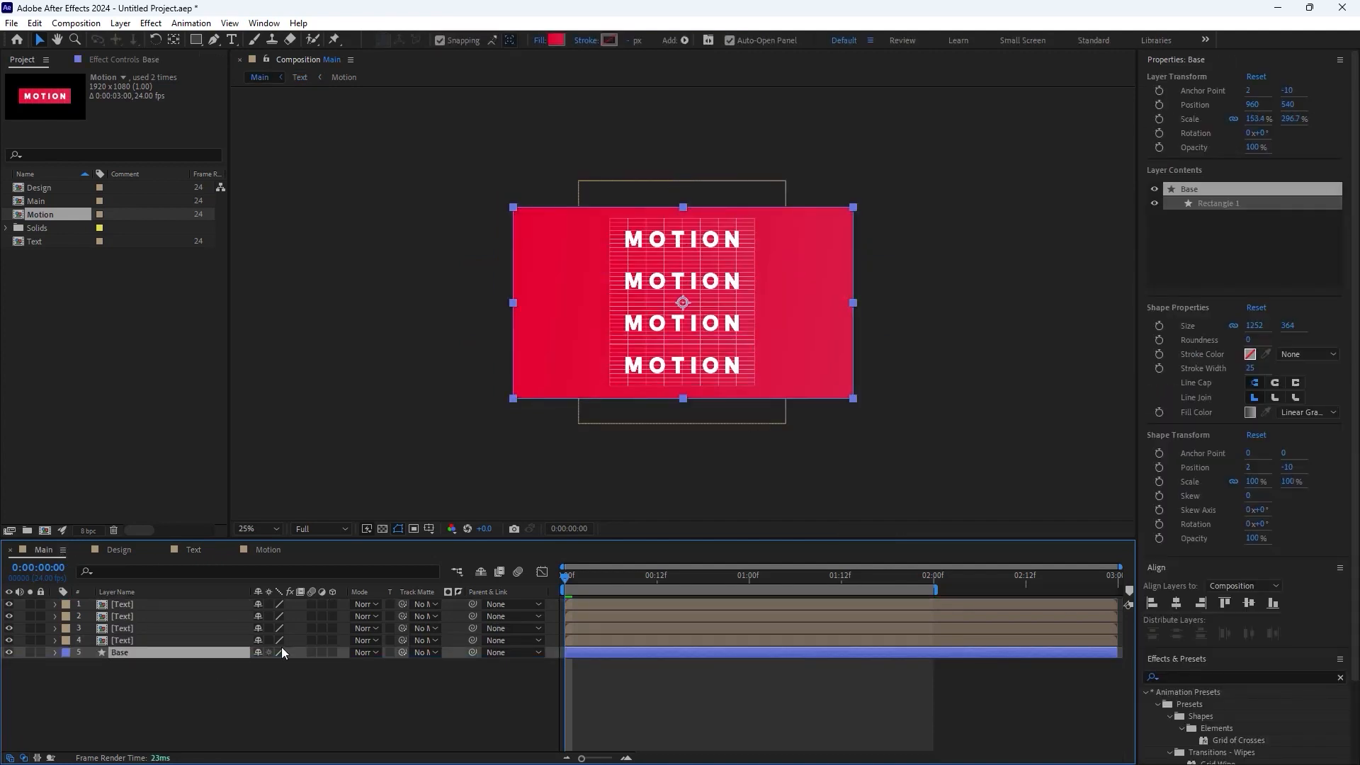
Shift the Base rectangle's gradient start point right and its end point toward the lower right.
{"action": "left_click", "coordinate": [54, 653]}
{"action": "left_click", "coordinate": [112, 679]}
{"action": "left_click_drag", "start_coordinate": [515, 220], "coordinate": [591, 215]}
{"action": "left_click_drag", "start_coordinate": [873, 428], "coordinate": [861, 408]}
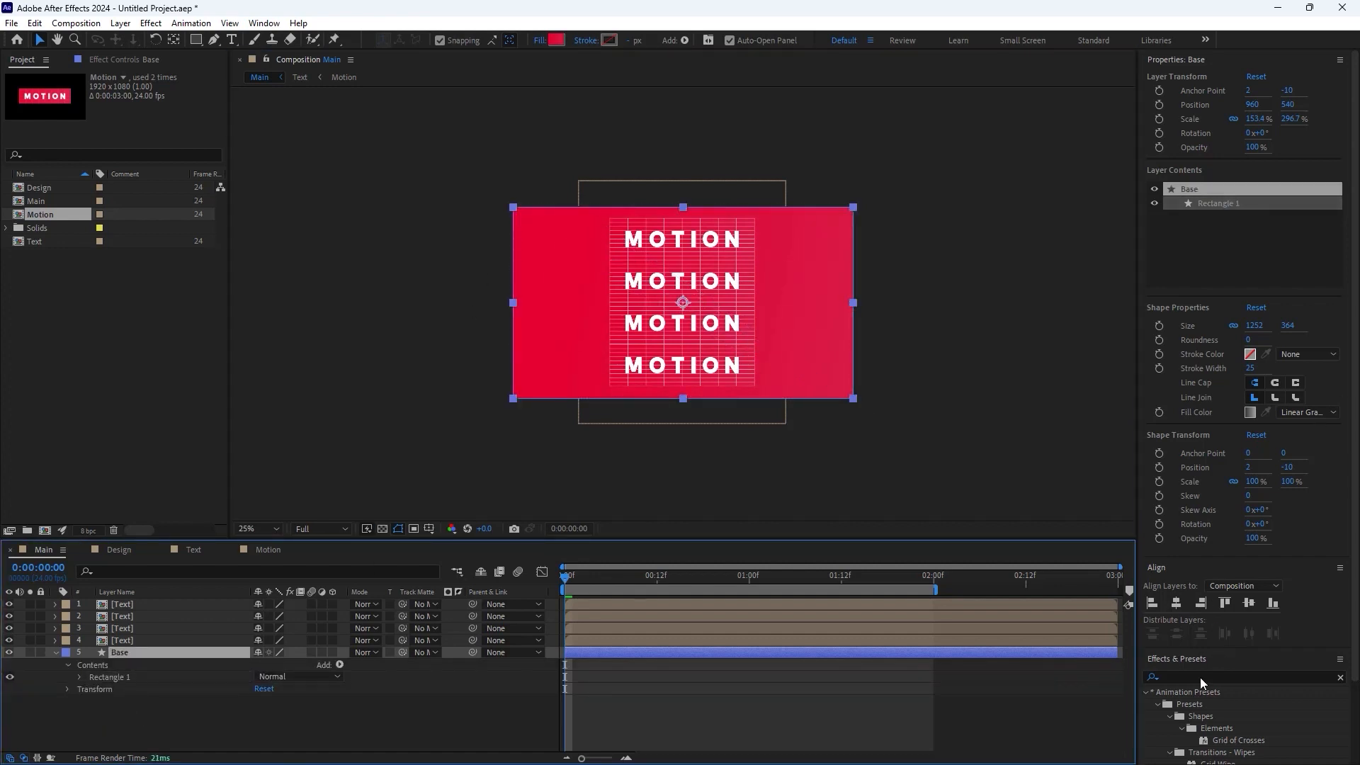
{"action": "left_click", "coordinate": [1199, 677]}
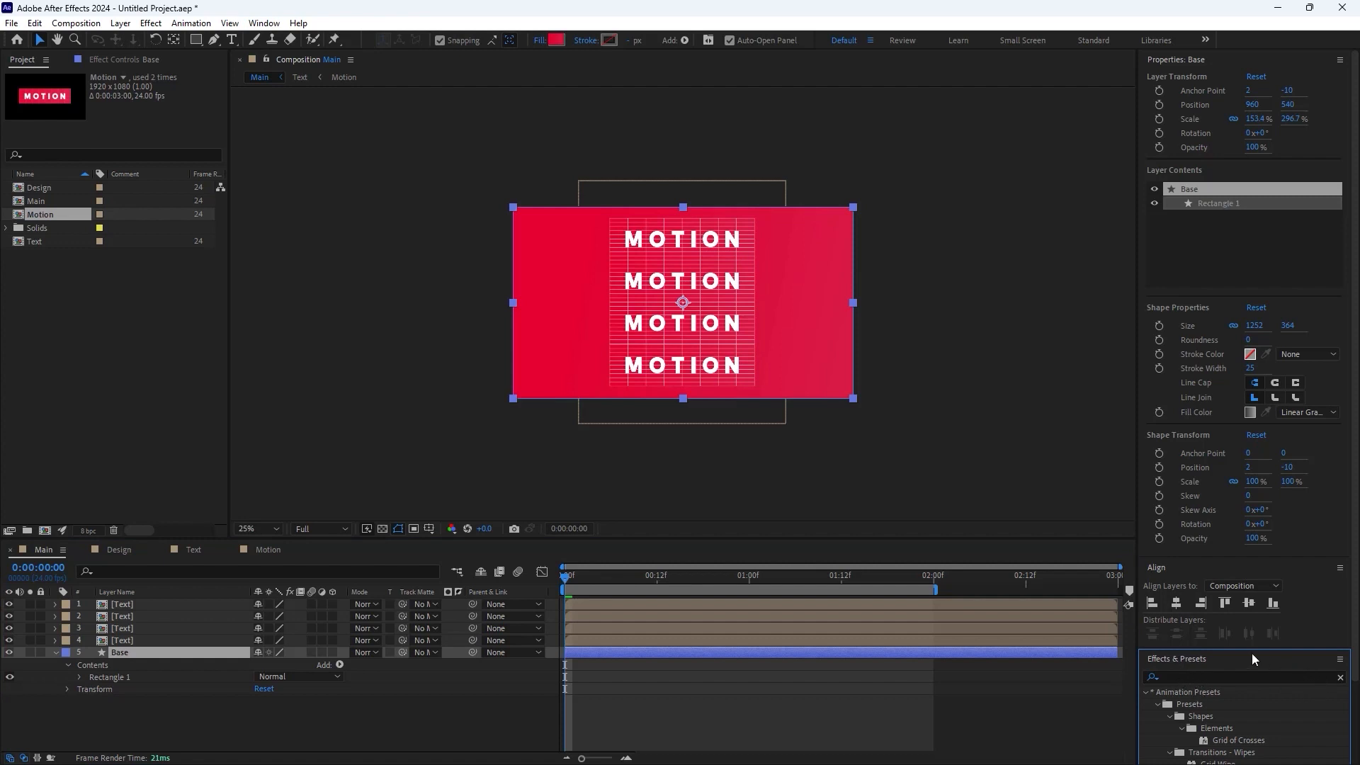
Apply CC Vignette, found by searching 'cc vi', to the Base background layer.
{"action": "type", "text": "Grid"}
{"action": "left_click_drag", "start_coordinate": [1248, 648], "coordinate": [1213, 608]}
{"action": "double_click", "coordinate": [1182, 623]}
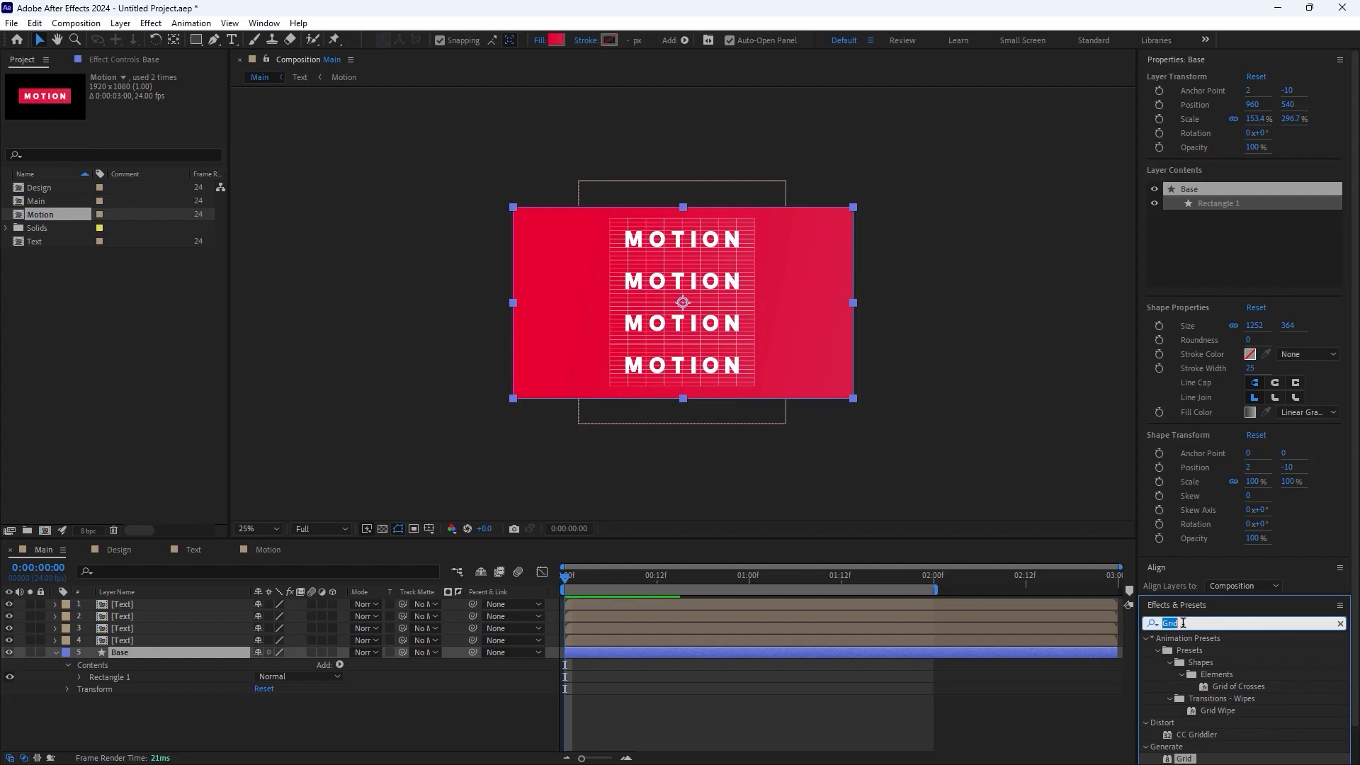
{"action": "type", "text": "cc vi"}
{"action": "left_click_drag", "start_coordinate": [1197, 674], "coordinate": [142, 653]}
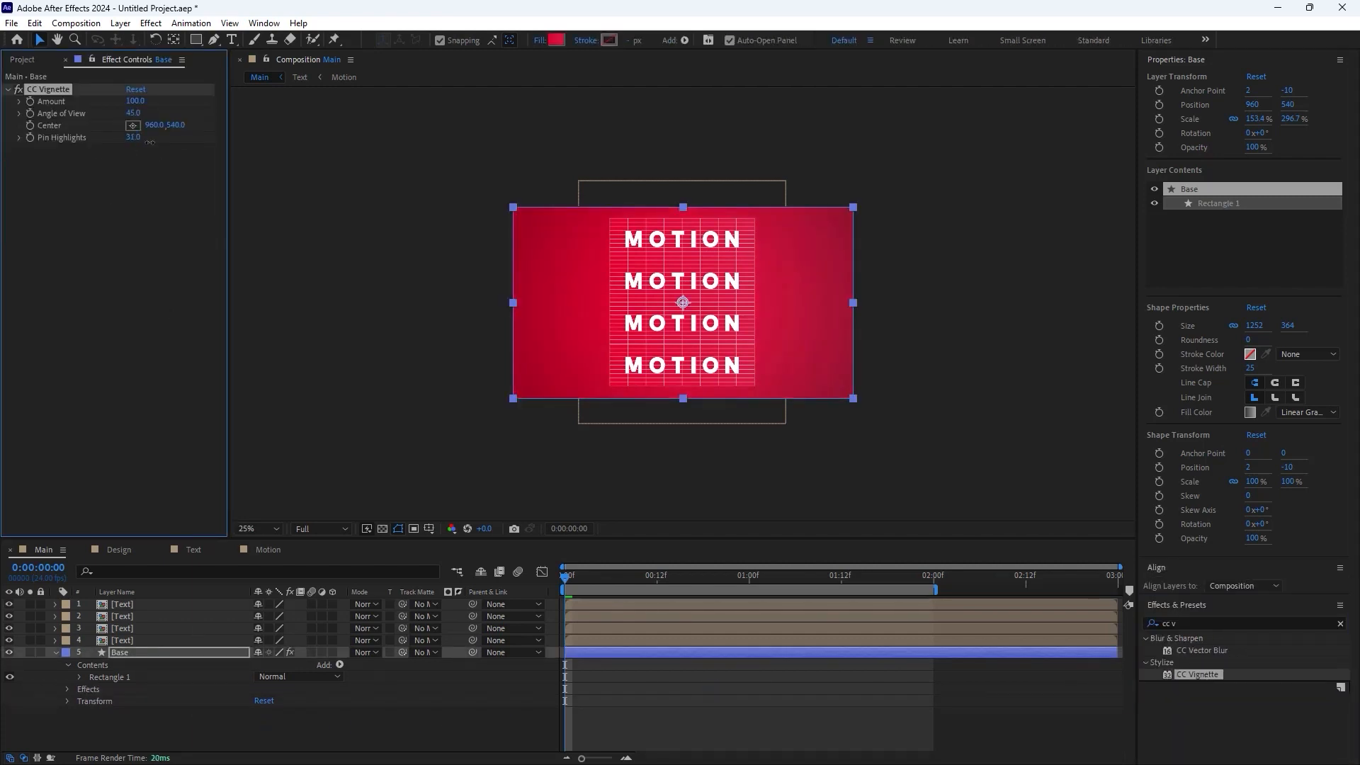
Set the vignette to Amount 229, Angle of View 44.2, Pin Highlights 0, and preview the loop.
{"action": "left_click_drag", "start_coordinate": [149, 142], "coordinate": [169, 143]}
{"action": "left_click_drag", "start_coordinate": [134, 101], "coordinate": [242, 114]}
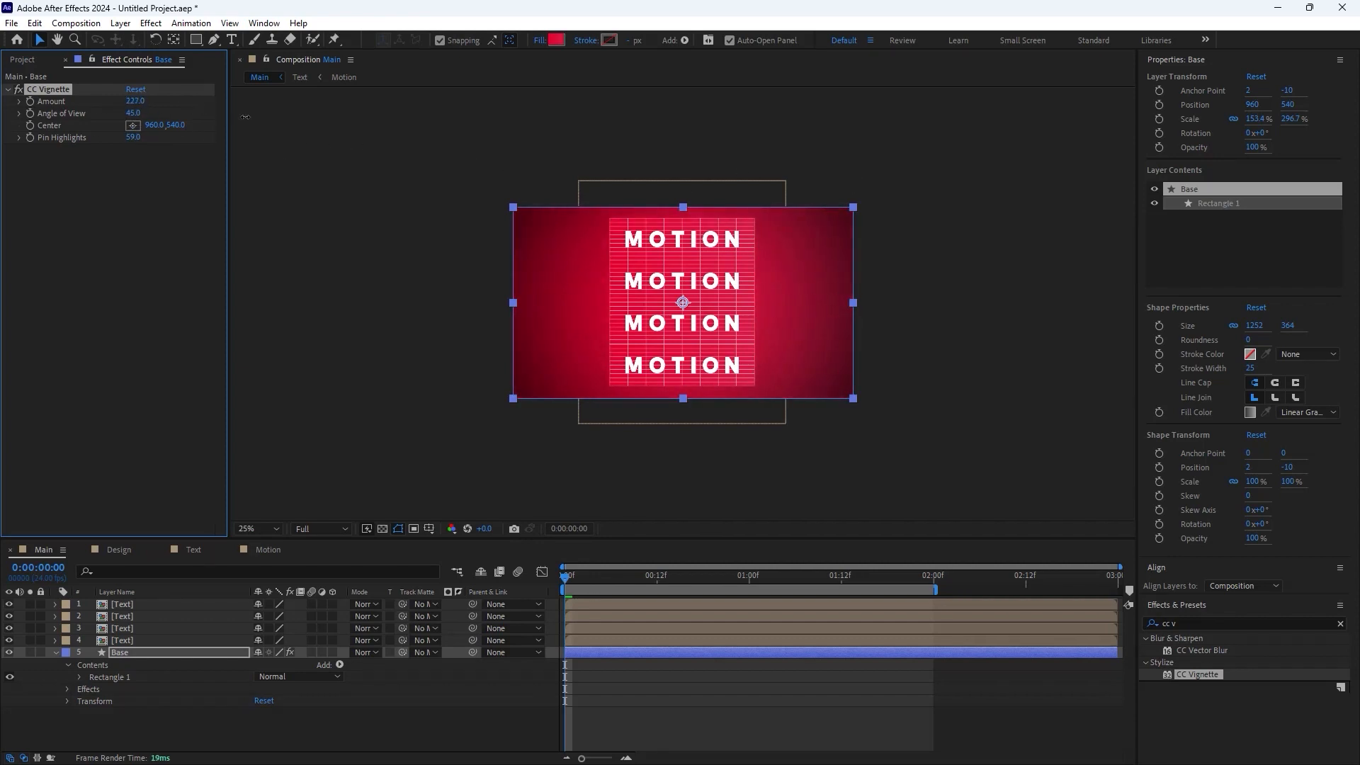
{"action": "left_click", "coordinate": [139, 140]}
{"action": "type", "text": "0"}
{"action": "key", "text": "Return"}
{"action": "left_click_drag", "start_coordinate": [133, 118], "coordinate": [145, 134]}
{"action": "left_click", "coordinate": [373, 719]}
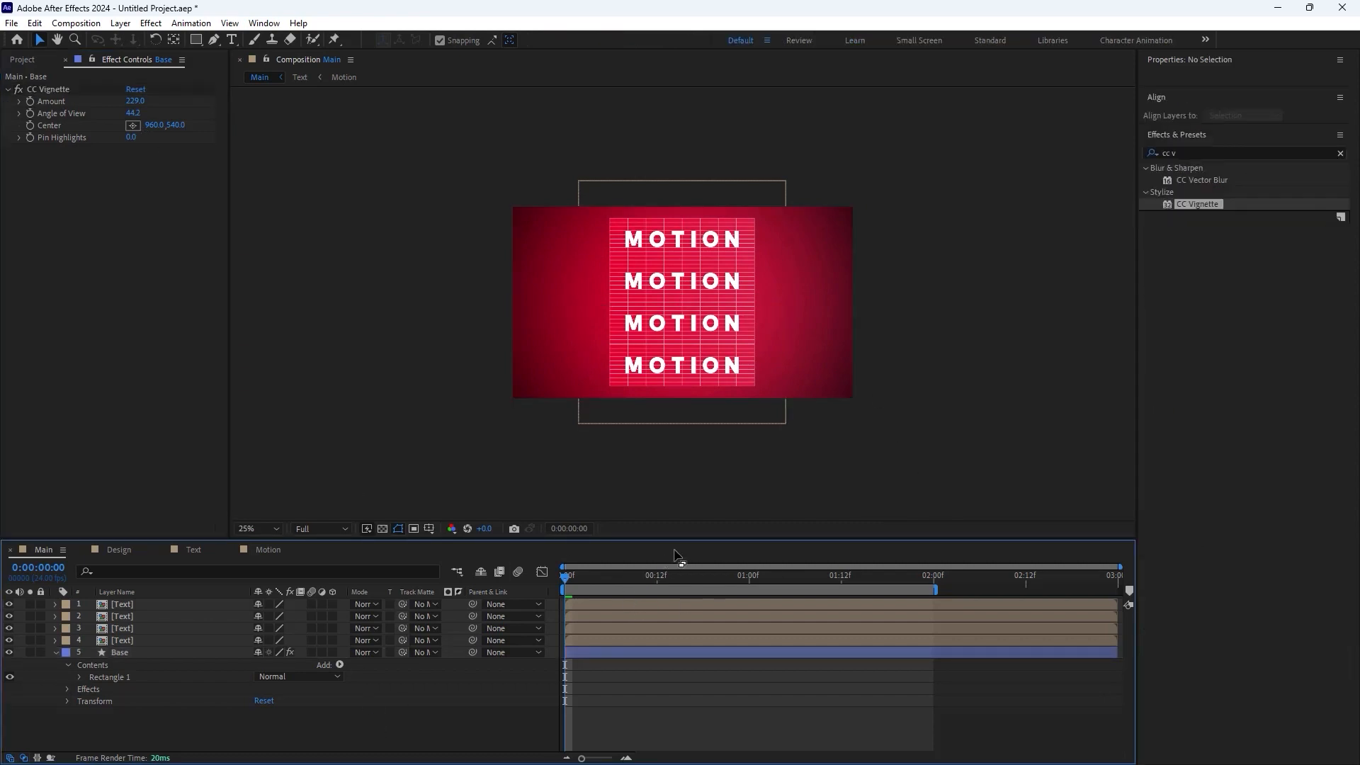
{"action": "key", "text": "space"}
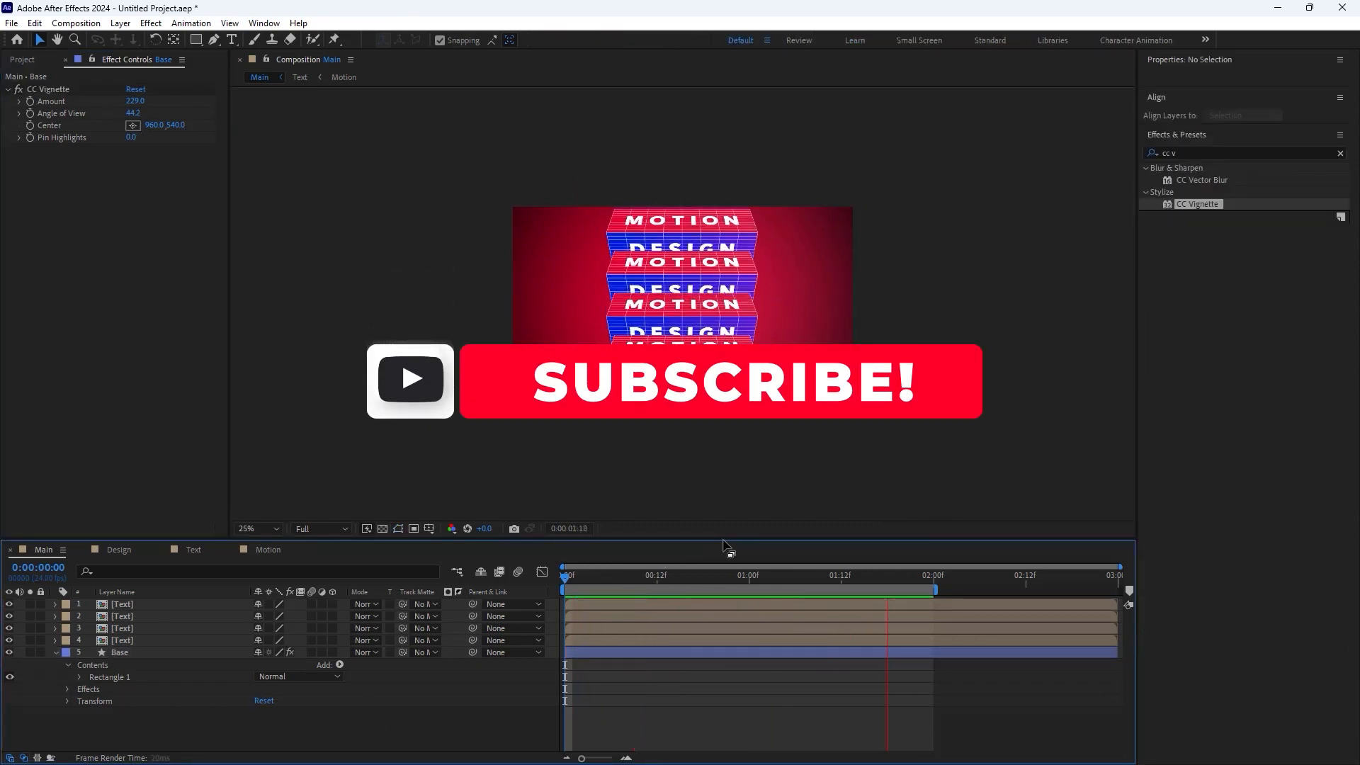